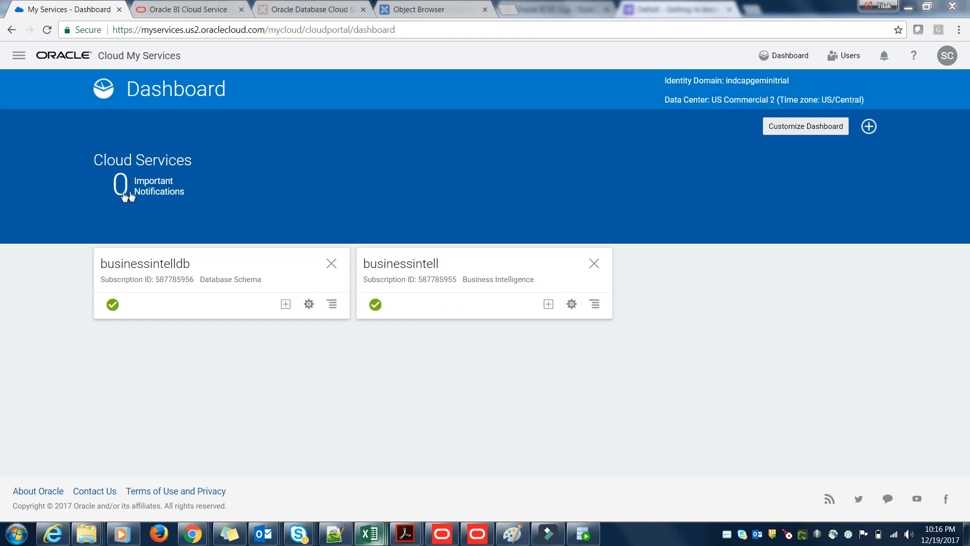
# Step: Review the Oracle BI Cloud Service home page, the cloud services dashboard and the SAMP_REVENUE_F table data in SQL Developer
pyautogui.click(186, 6)
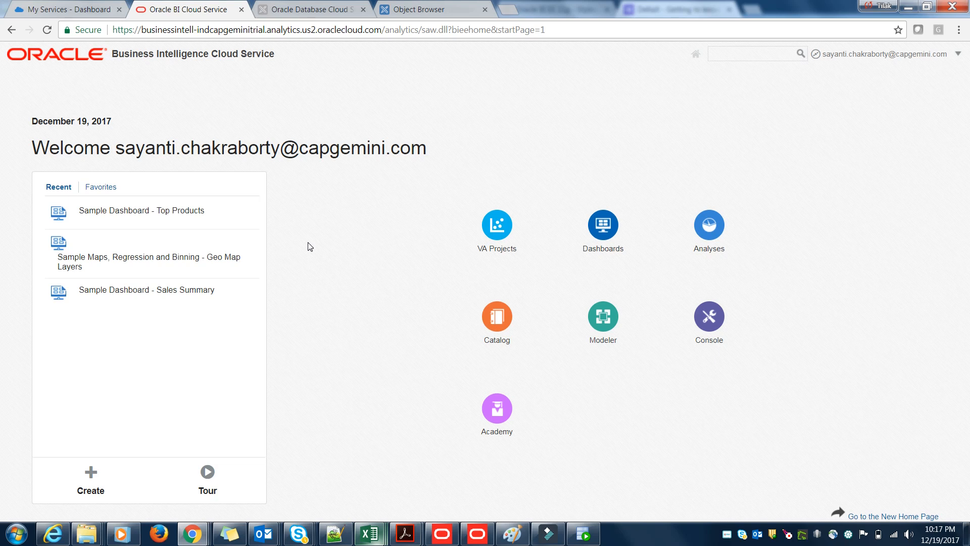
pyautogui.click(63, 11)
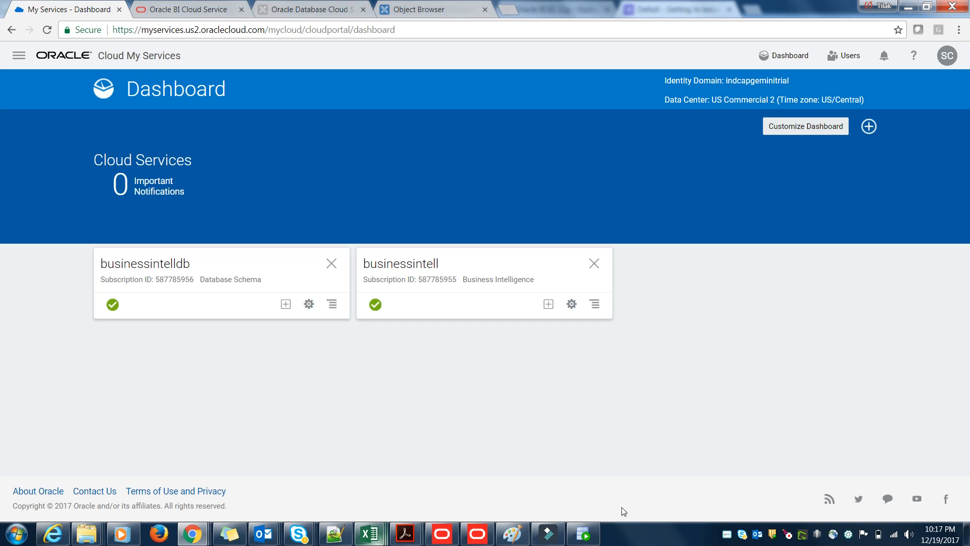
pyautogui.click(583, 534)
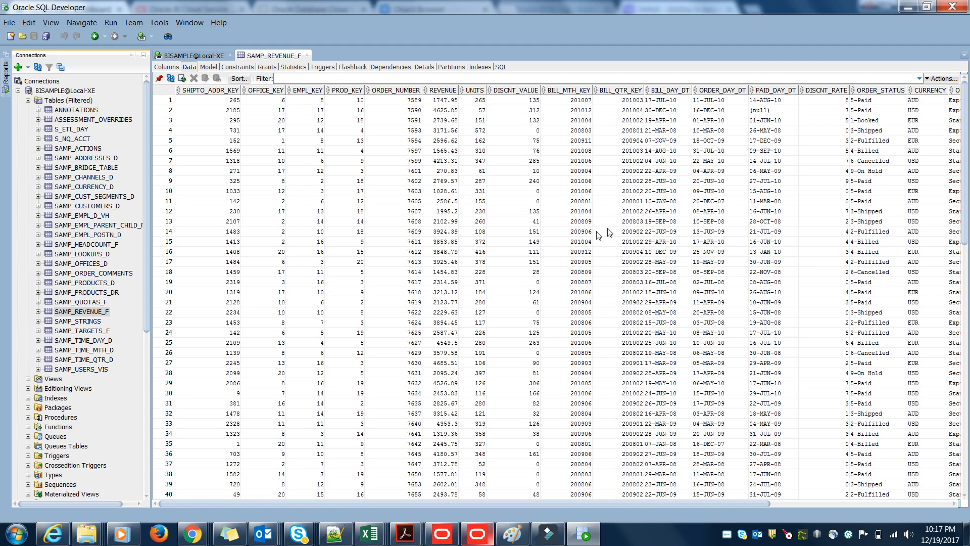
pyautogui.click(584, 534)
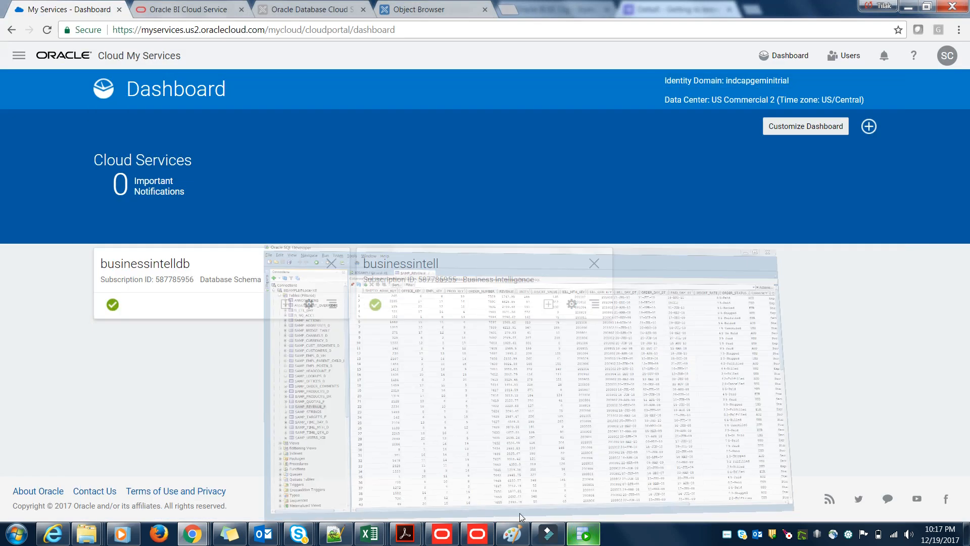
# Step: Examine the Database Schema Service home page and compare the Object Browser's table list with the local BISAMPLE tables in SQL Developer
pyautogui.click(292, 12)
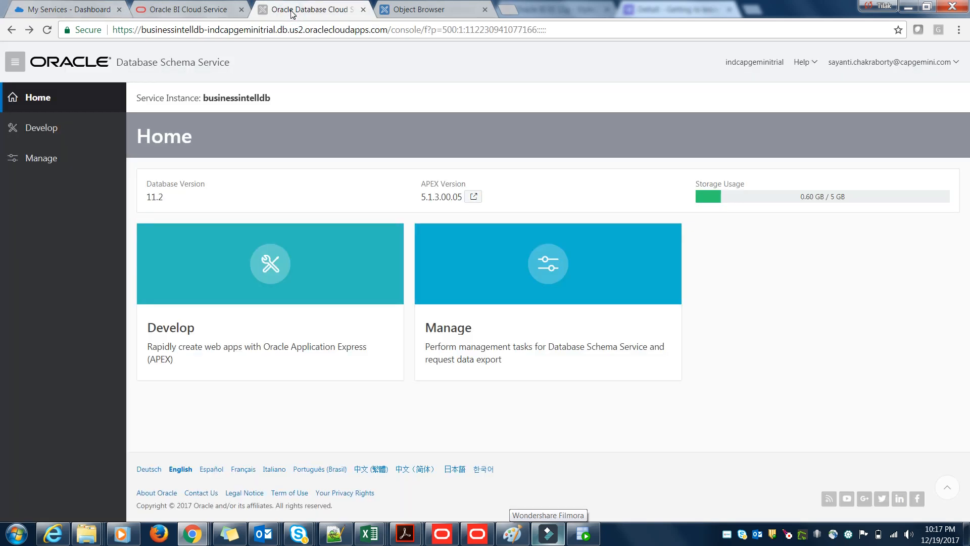
pyautogui.click(414, 11)
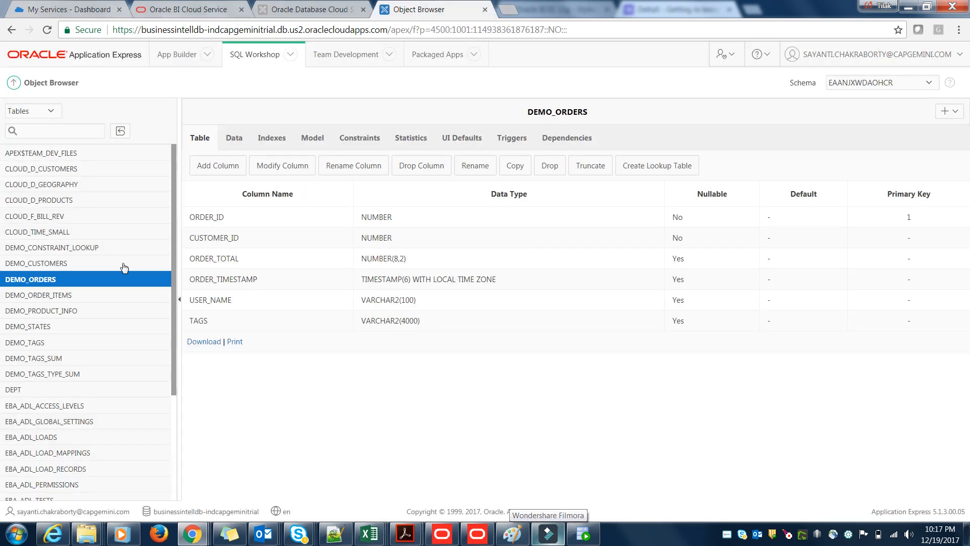
pyautogui.moveTo(177, 178)
pyautogui.mouseDown()
pyautogui.moveTo(177, 344)
pyautogui.moveTo(171, 167)
pyautogui.mouseUp()
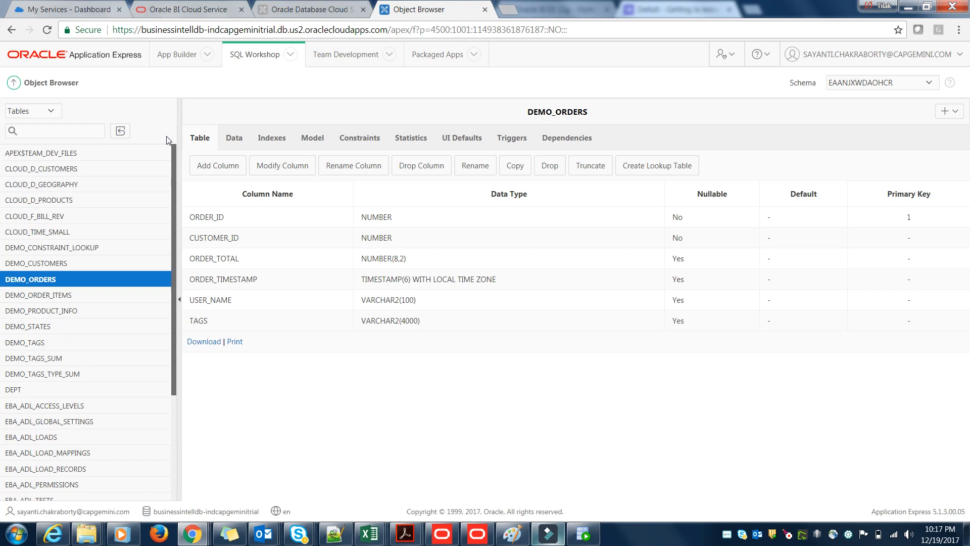
pyautogui.hotkey('alt', 'Tab')
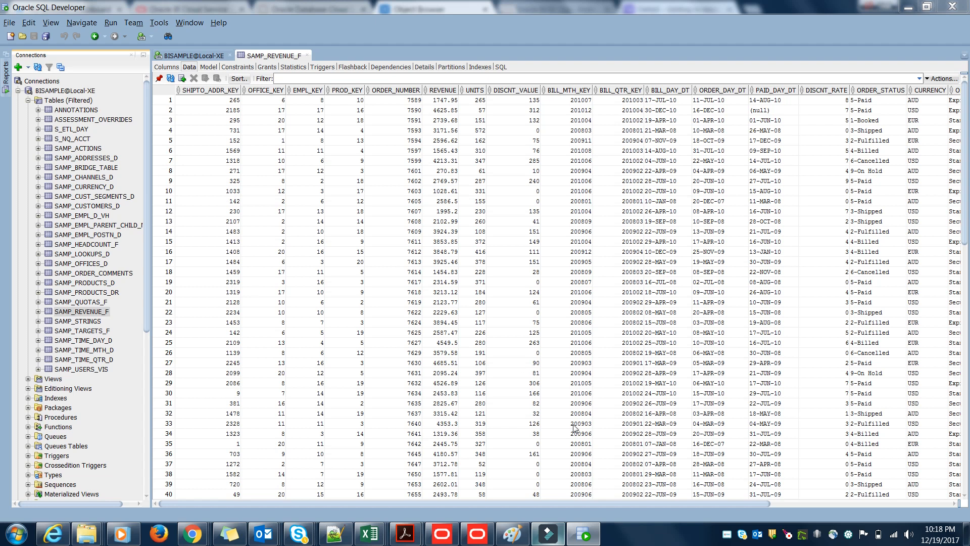
pyautogui.click(199, 527)
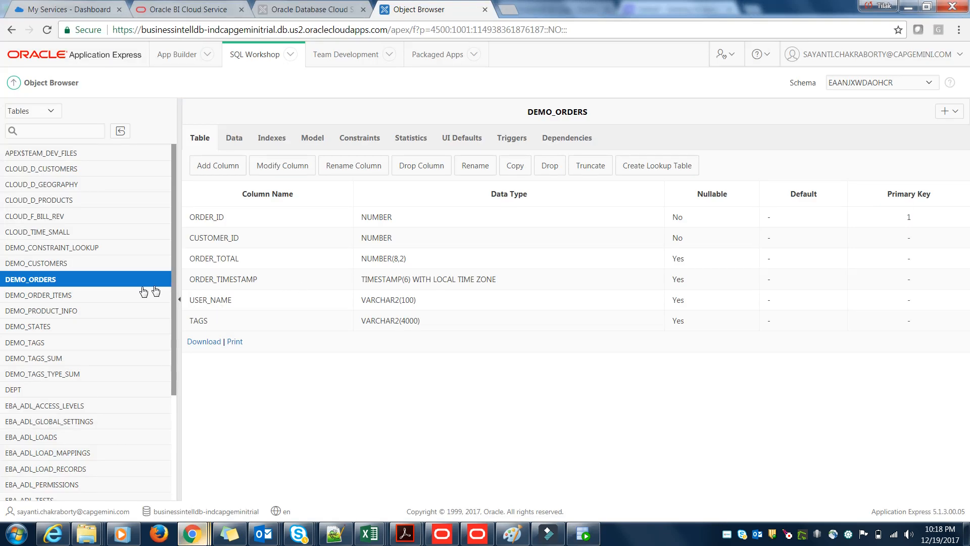
pyautogui.moveTo(172, 310); pyautogui.dragTo(178, 429)
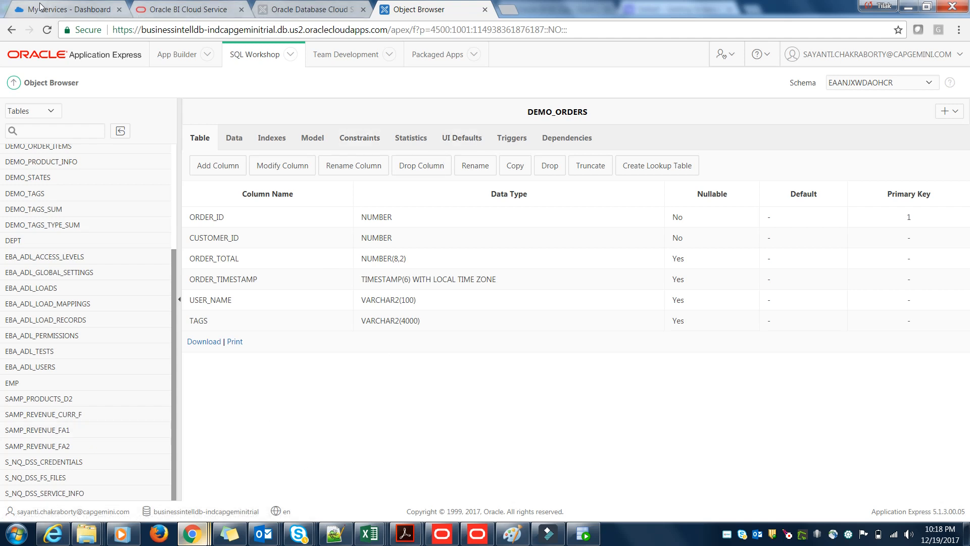
# Step: View the service details and overview information of the businessintelldb database service, dismissing the Windows color scheme prompt
pyautogui.click(56, 11)
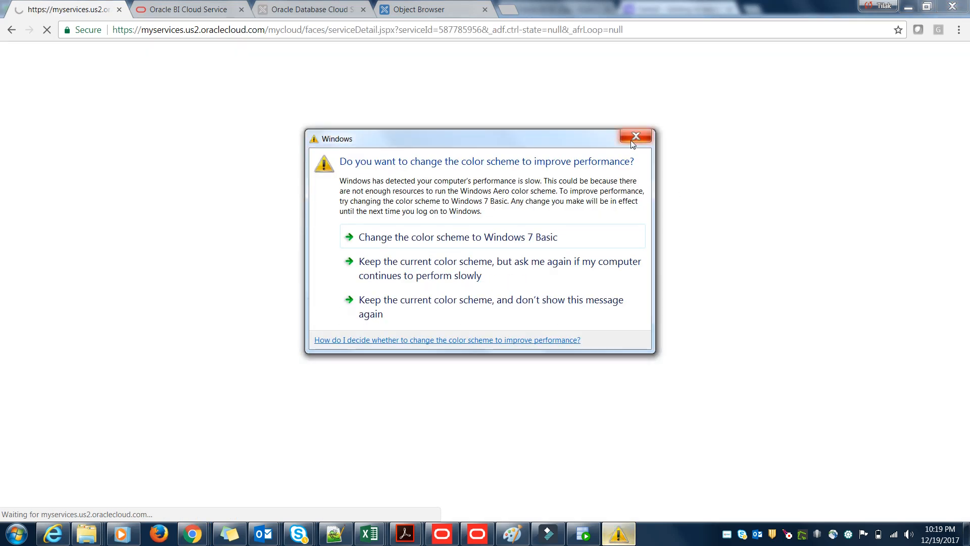
pyautogui.click(626, 140)
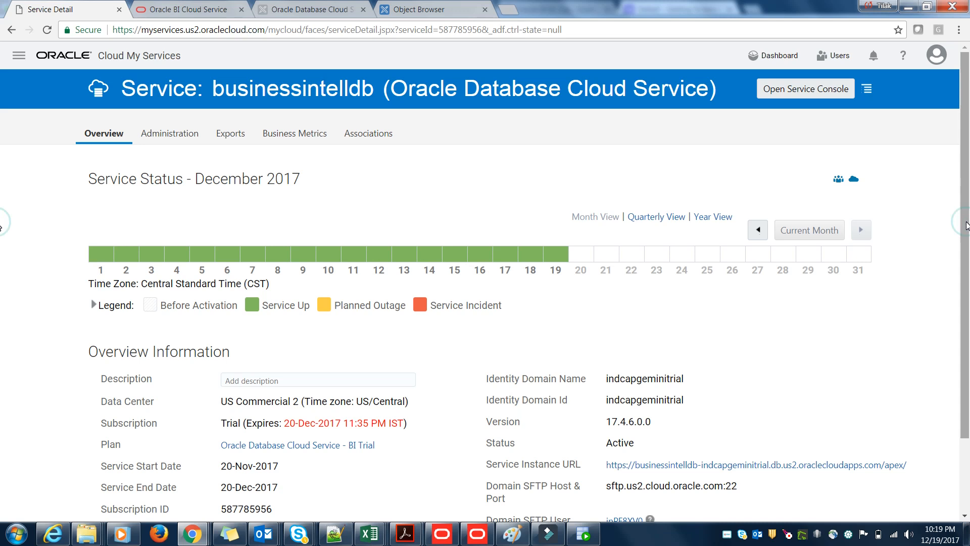
pyautogui.scroll(-1, 966, 226)
pyautogui.scroll(-1, 2, 305)
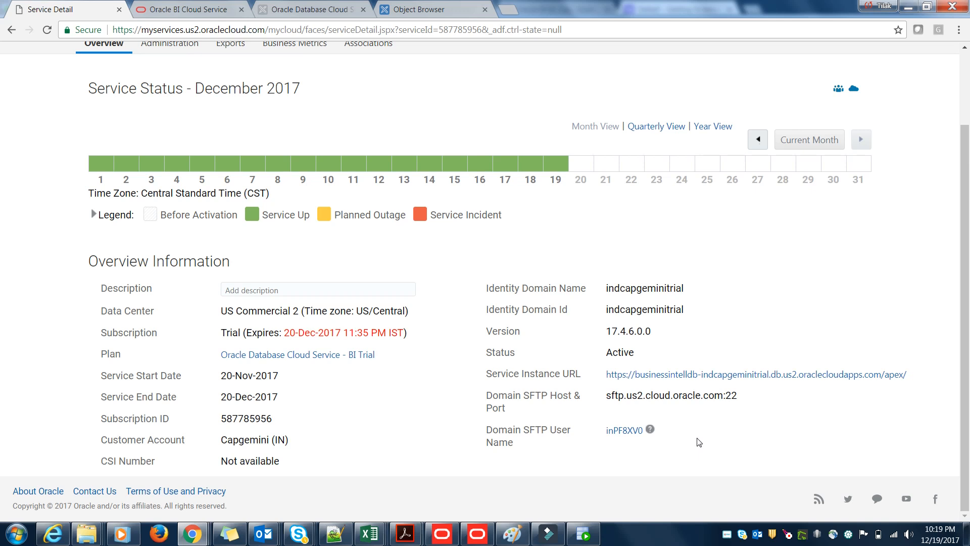
# Step: Switch to the BICSDataSync_V2_3 folder in Windows Explorer and open config.bat in Notepad++
pyautogui.hotkey('alt', 'Tab')
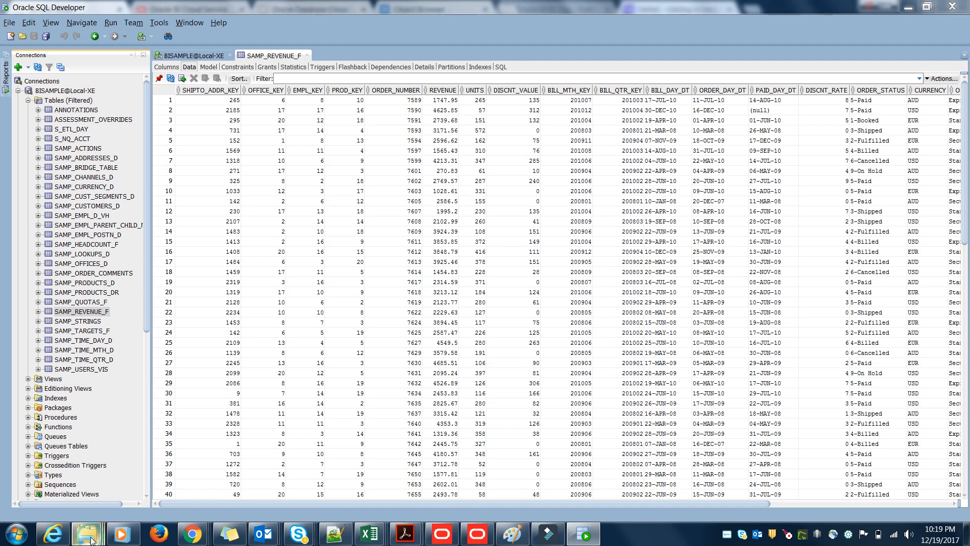
pyautogui.moveTo(91, 538)
pyautogui.click(335, 492)
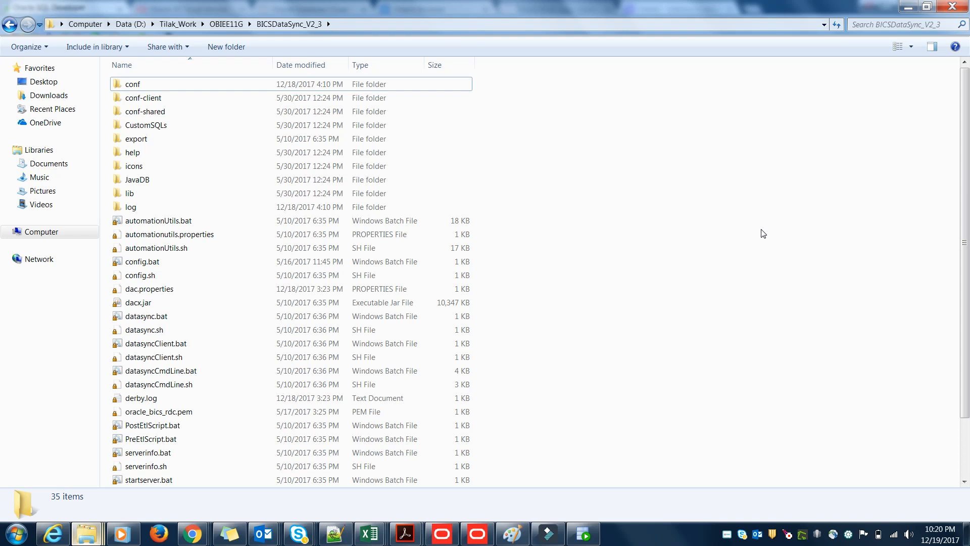
pyautogui.scroll(-2, 2, 261)
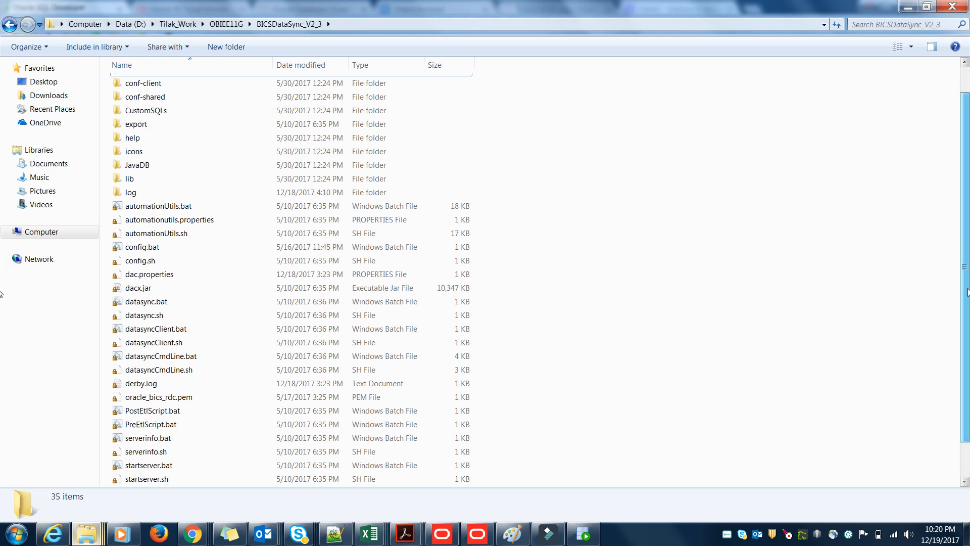
pyautogui.scroll(-1, 2, 348)
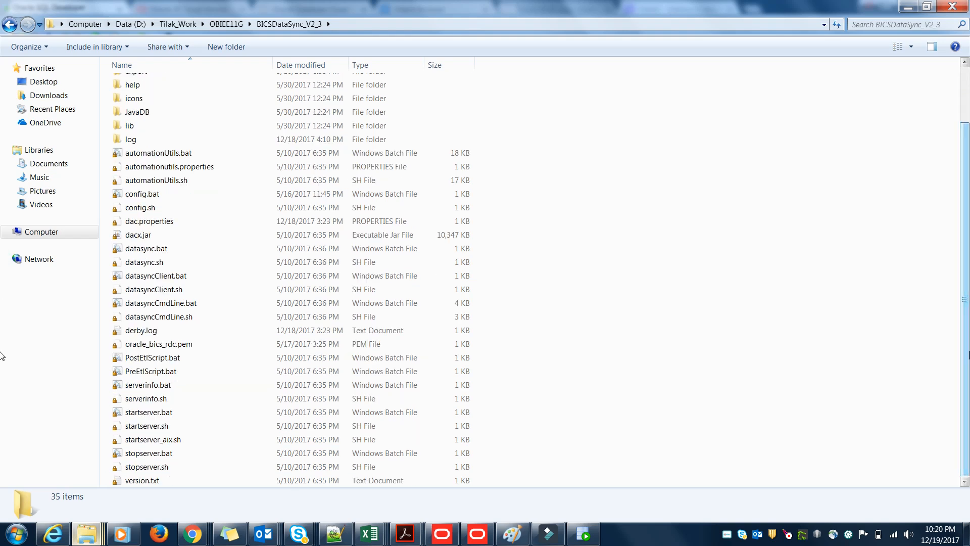
pyautogui.rightClick(128, 199)
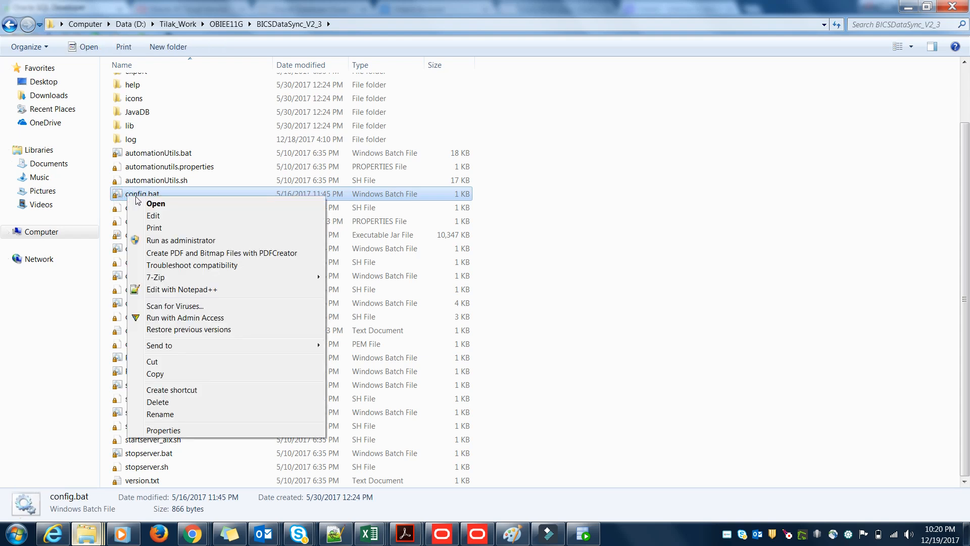
pyautogui.click(182, 289)
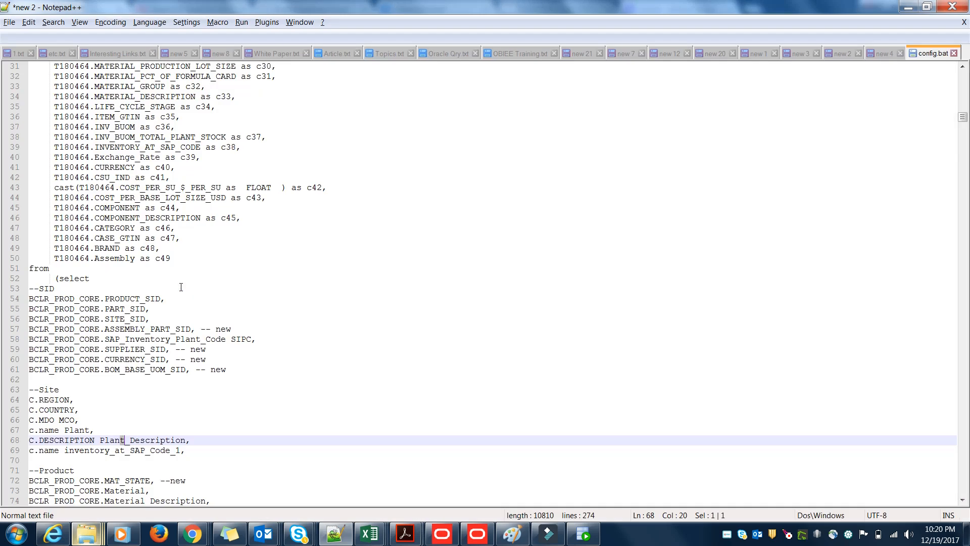
# Step: Check the JAVA_HOME path in config.bat, then close the file and minimize Notepad++
pyautogui.moveTo(148, 352); pyautogui.dragTo(30, 66)
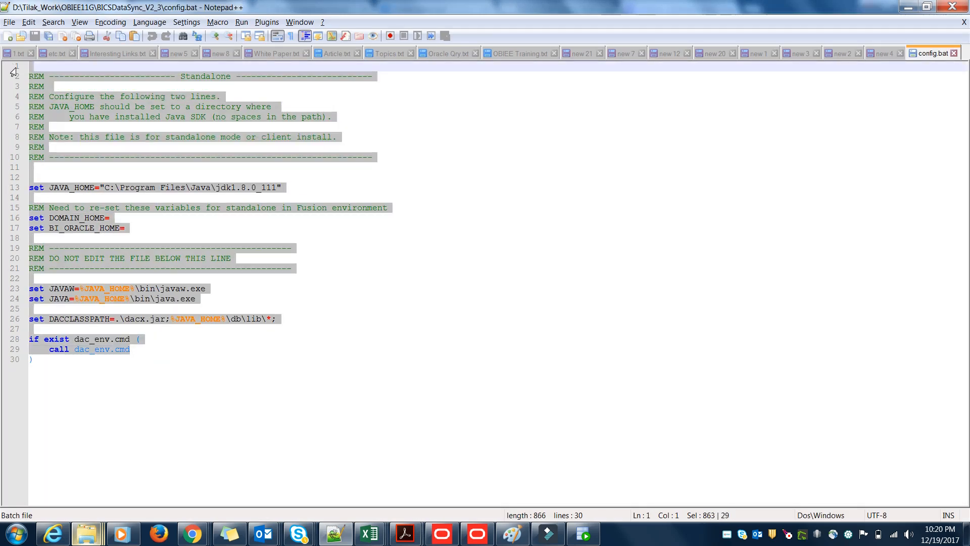
pyautogui.click(262, 209)
pyautogui.click(290, 194)
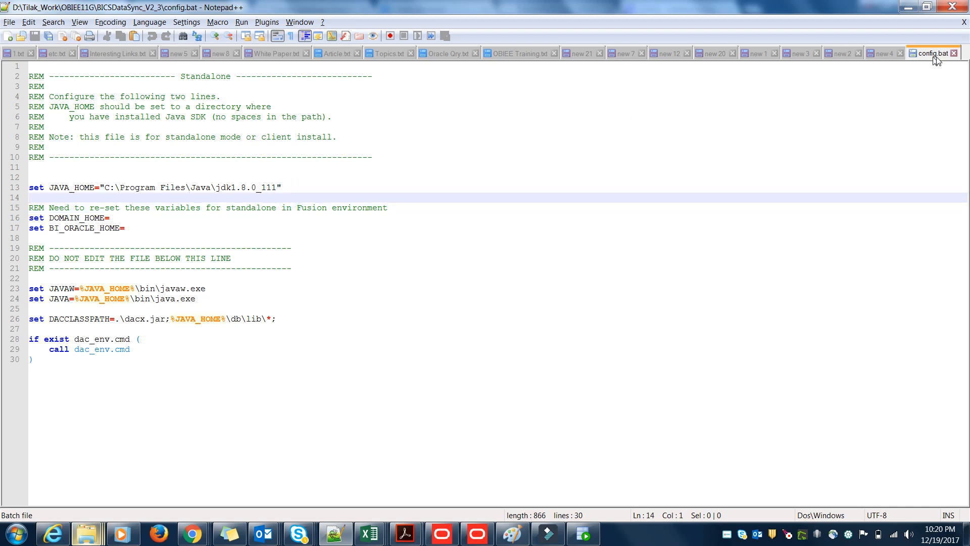
pyautogui.click(954, 53)
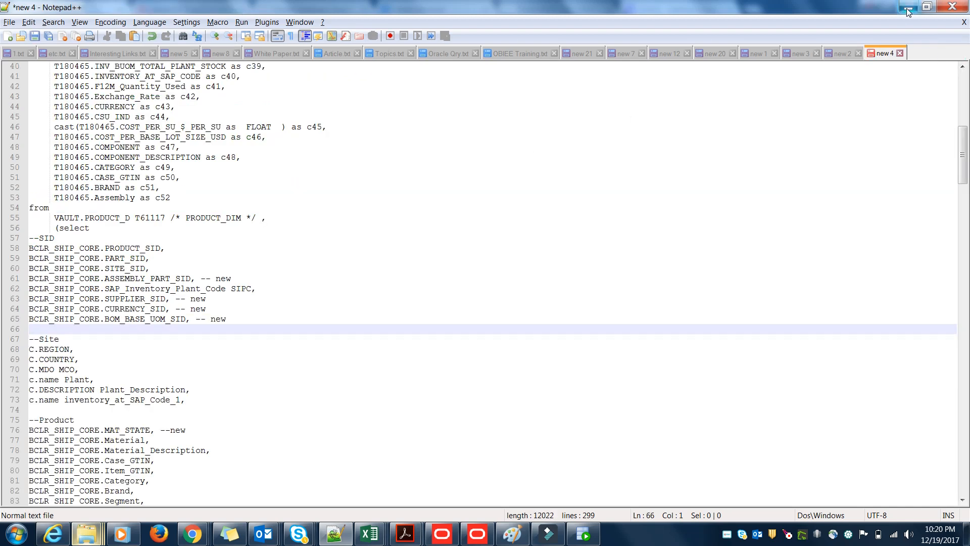
pyautogui.click(908, 6)
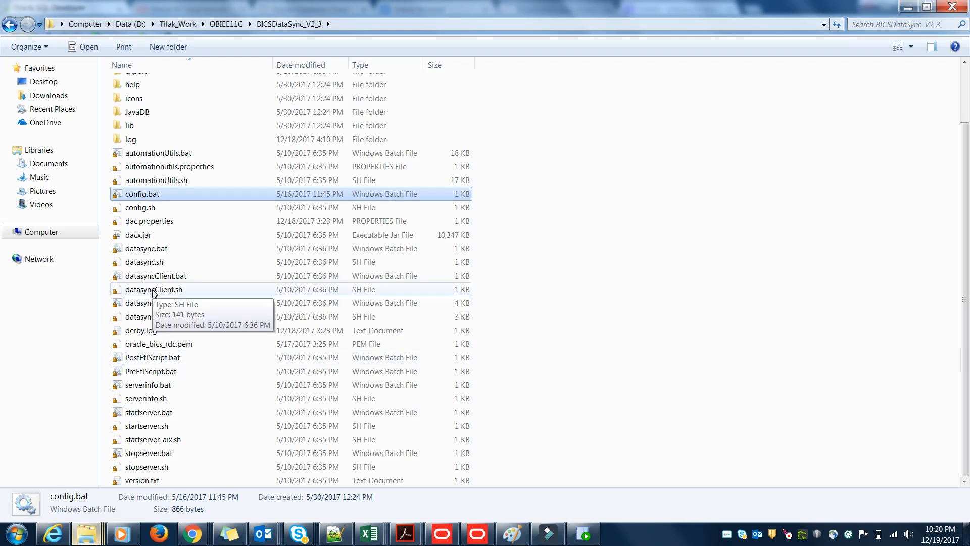
# Step: Launch datasync.bat and log in to Oracle BI Cloud Service Data Sync with the remembered password
pyautogui.click(151, 253)
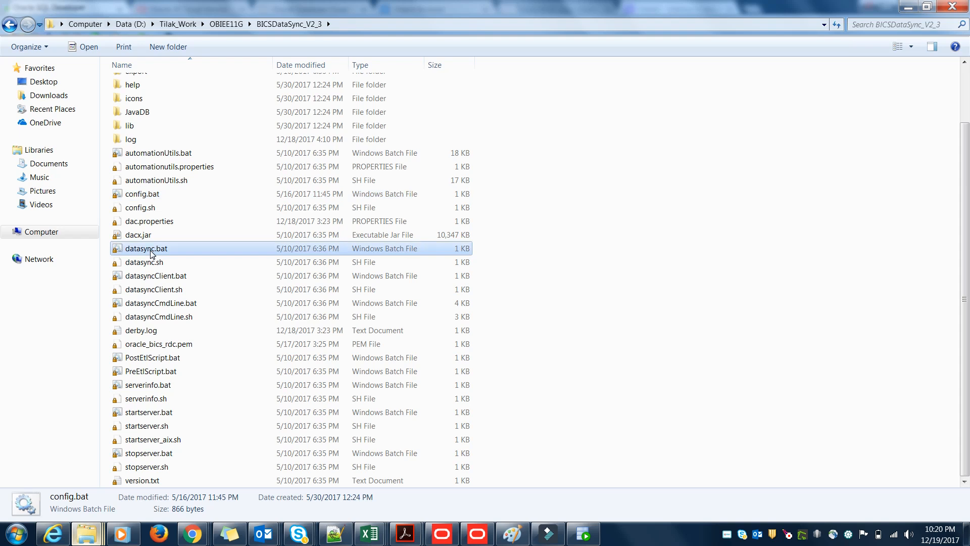
pyautogui.doubleClick(151, 253)
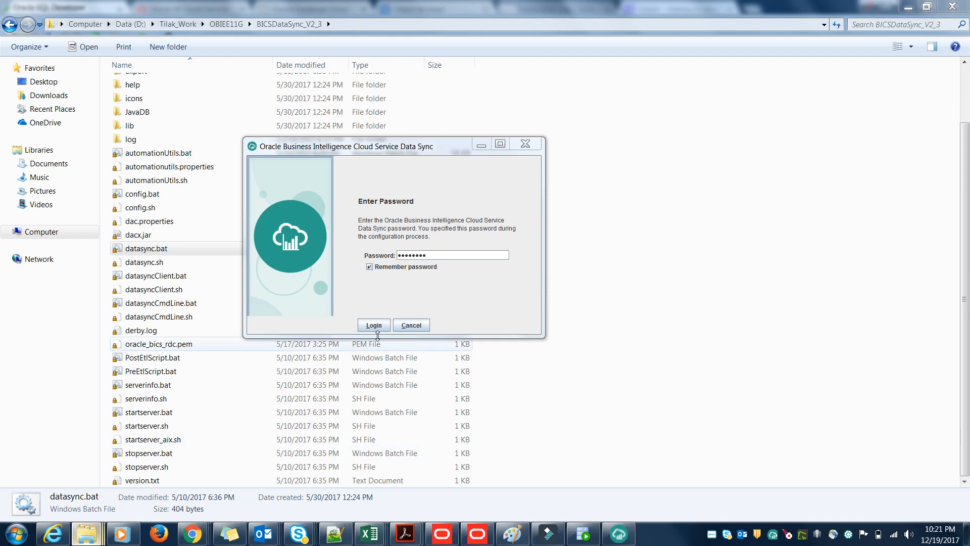
pyautogui.click(375, 327)
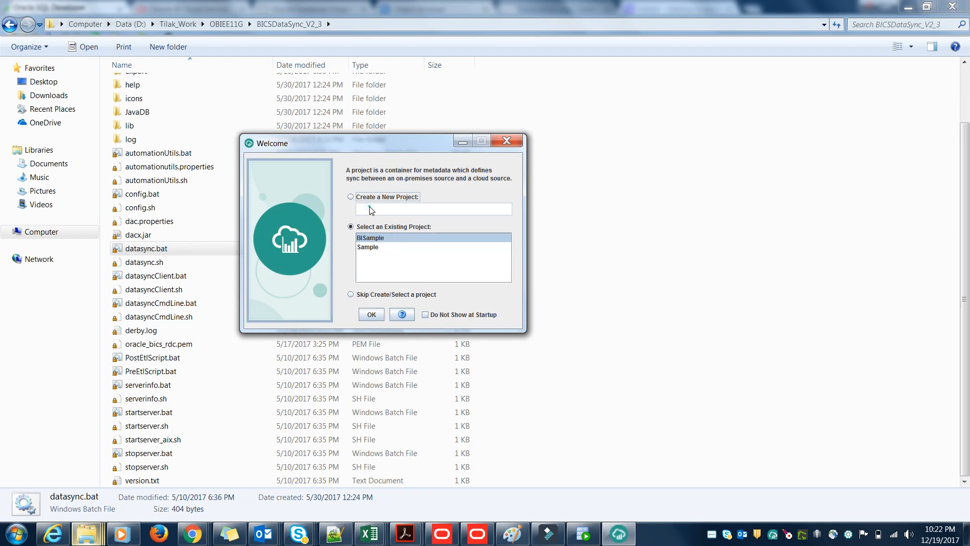
# Step: Create a new project named BISample1, dismiss the auto-refresh note and maximize the Data Sync window
pyautogui.click(351, 197)
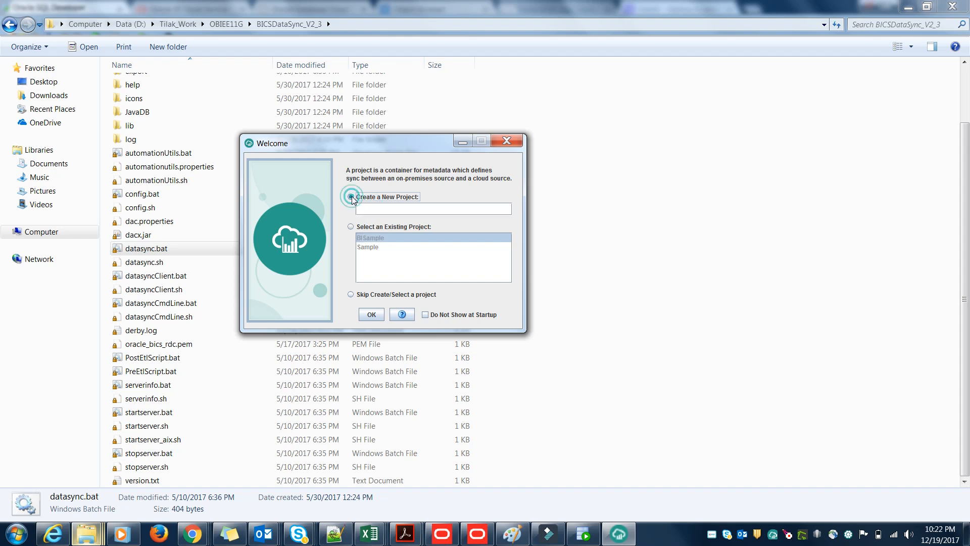
pyautogui.click(367, 210)
pyautogui.write('B')
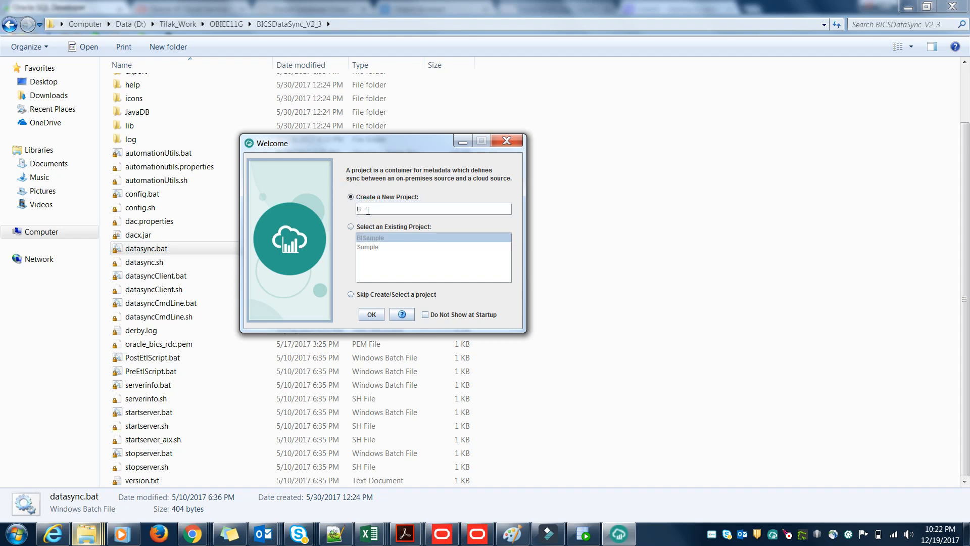
pyautogui.write('ISample1')
pyautogui.click(372, 316)
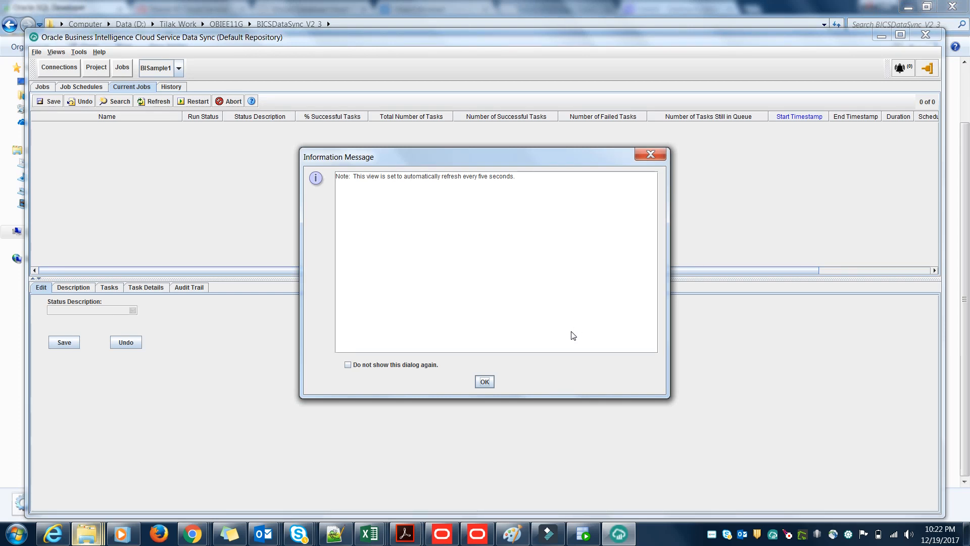
pyautogui.click(486, 382)
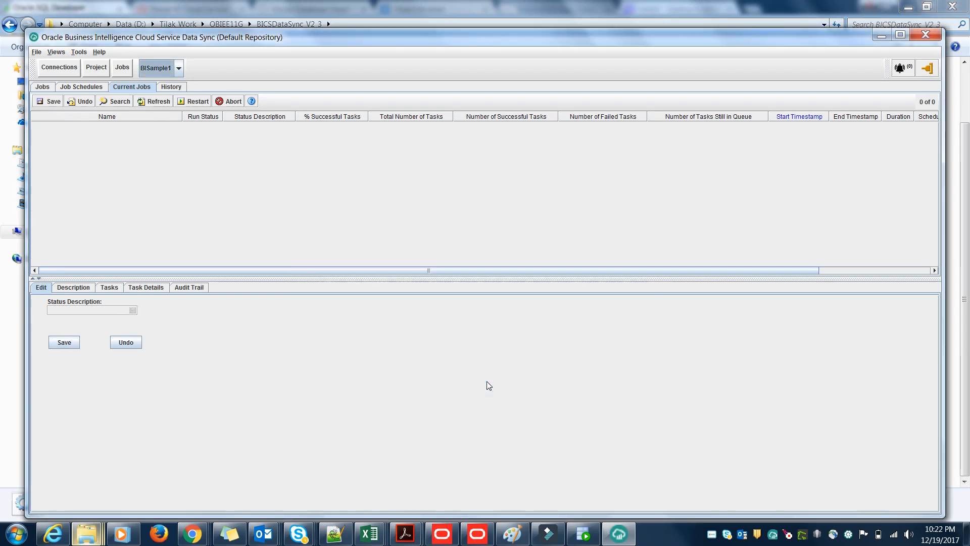
pyautogui.click(900, 34)
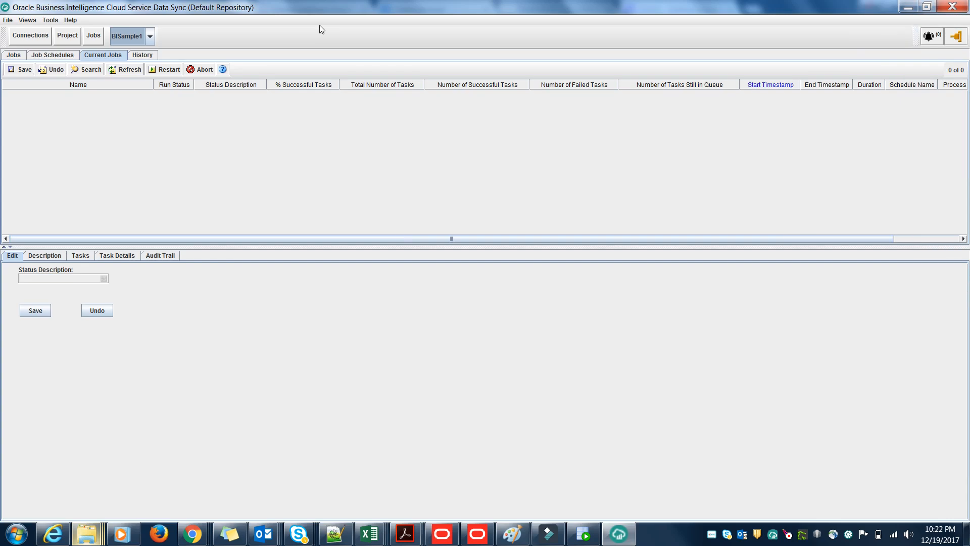
# Step: Check the list of available projects and view the settings of the TARGET connection
pyautogui.click(150, 38)
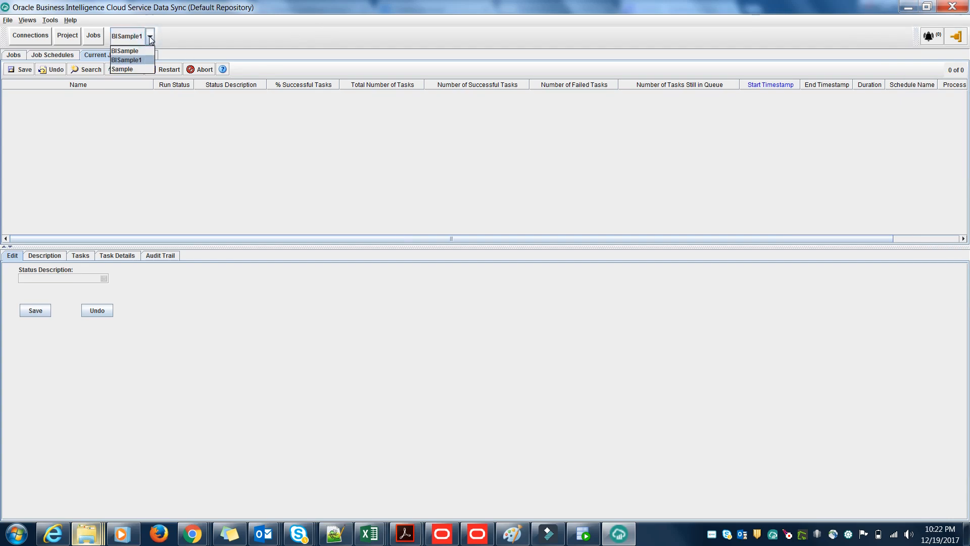
pyautogui.click(237, 20)
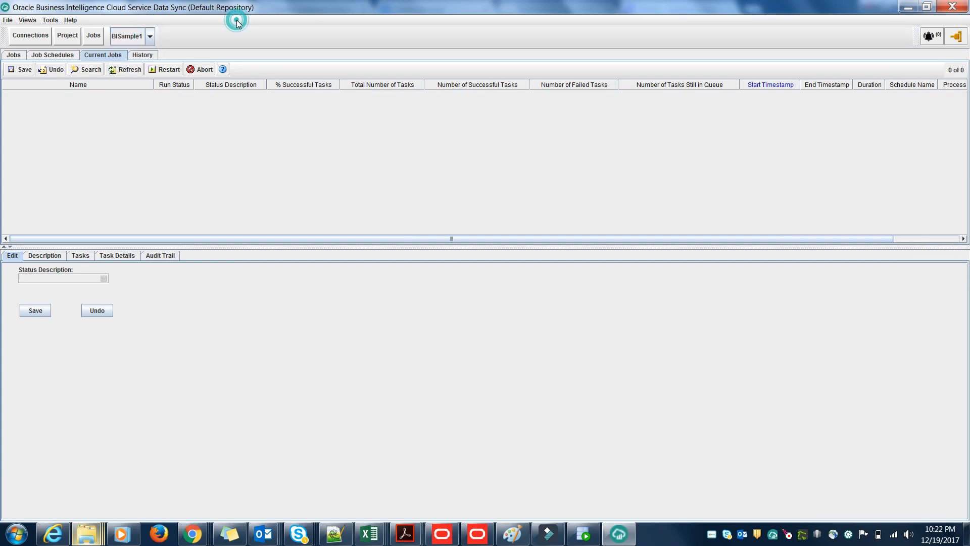
pyautogui.click(31, 34)
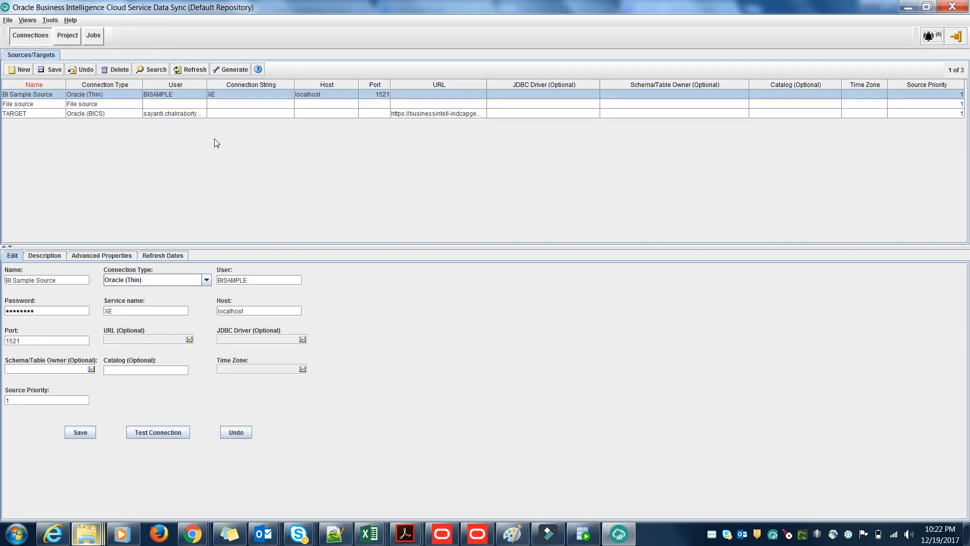
pyautogui.click(49, 113)
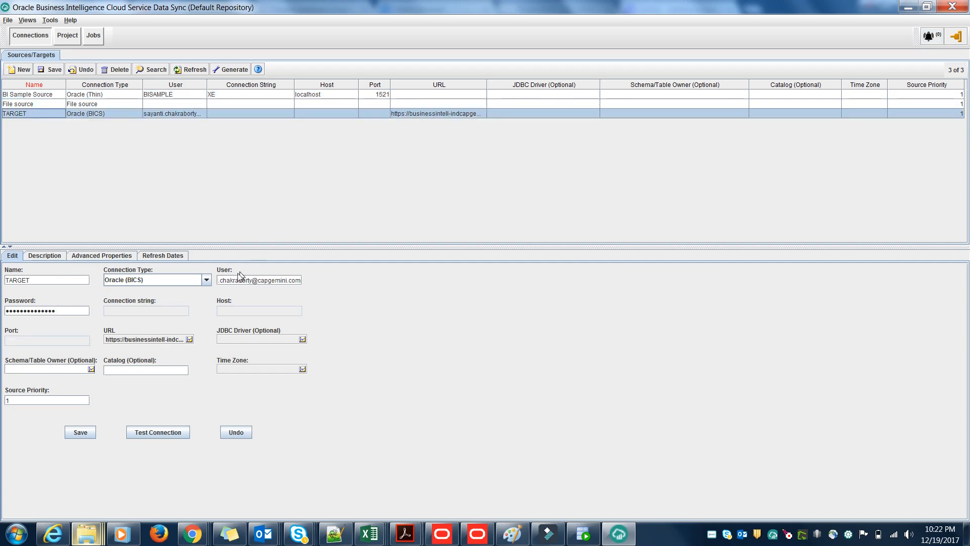
# Step: View the full URL of the TARGET connection, compare it with the cloud service address in Chrome, and close the URL editor
pyautogui.click(190, 339)
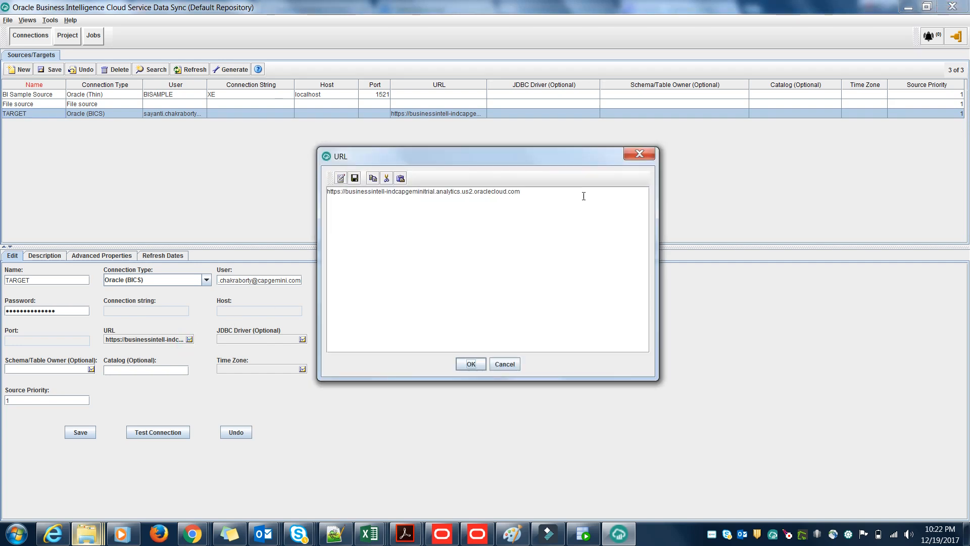
pyautogui.moveTo(569, 194); pyautogui.dragTo(255, 188)
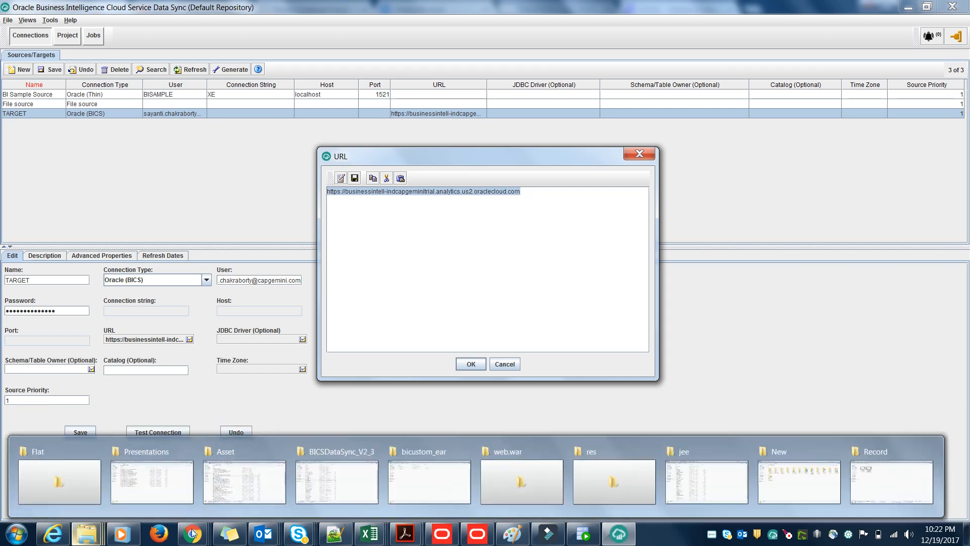
pyautogui.moveTo(195, 540)
pyautogui.click(304, 499)
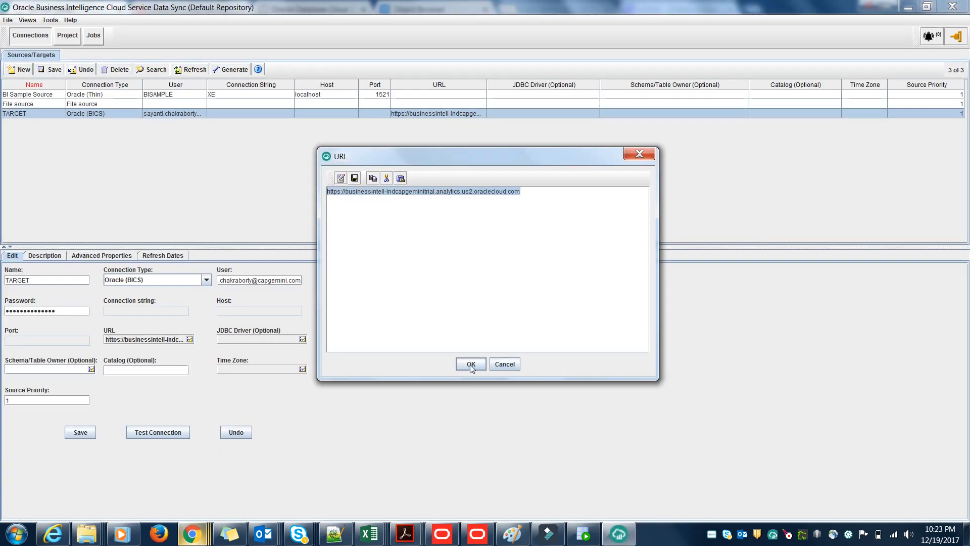
pyautogui.click(470, 364)
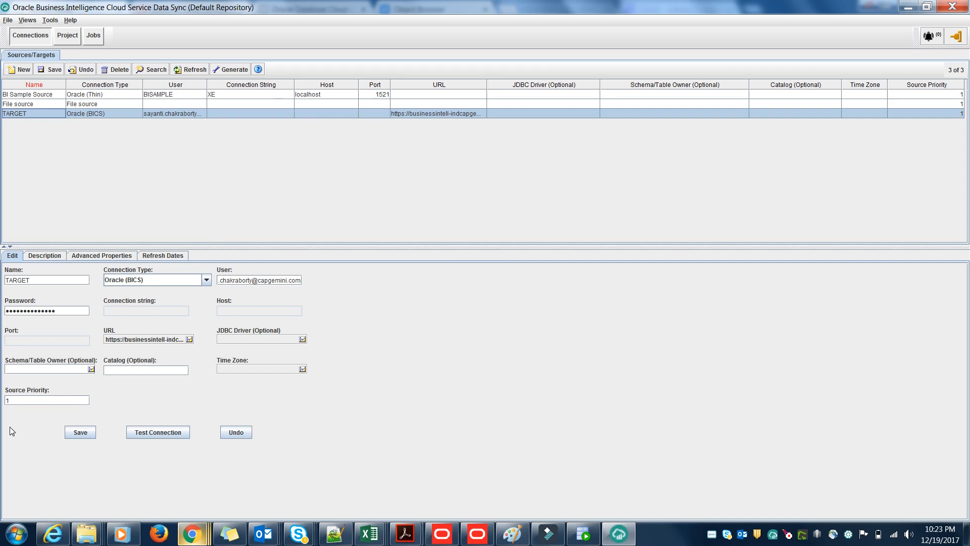
# Step: Create a new connection named BI Sample with the connection type Oracle (Thin)
pyautogui.click(29, 97)
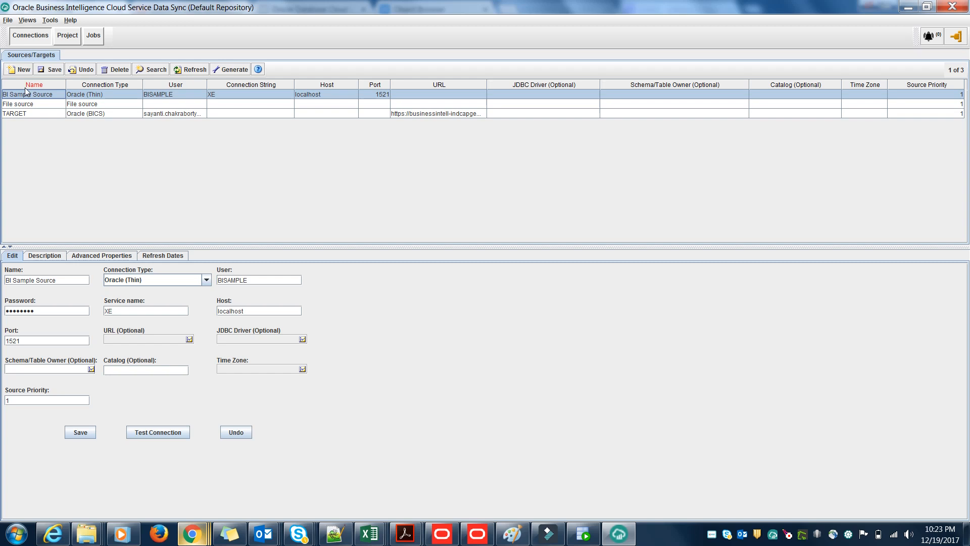
pyautogui.click(21, 69)
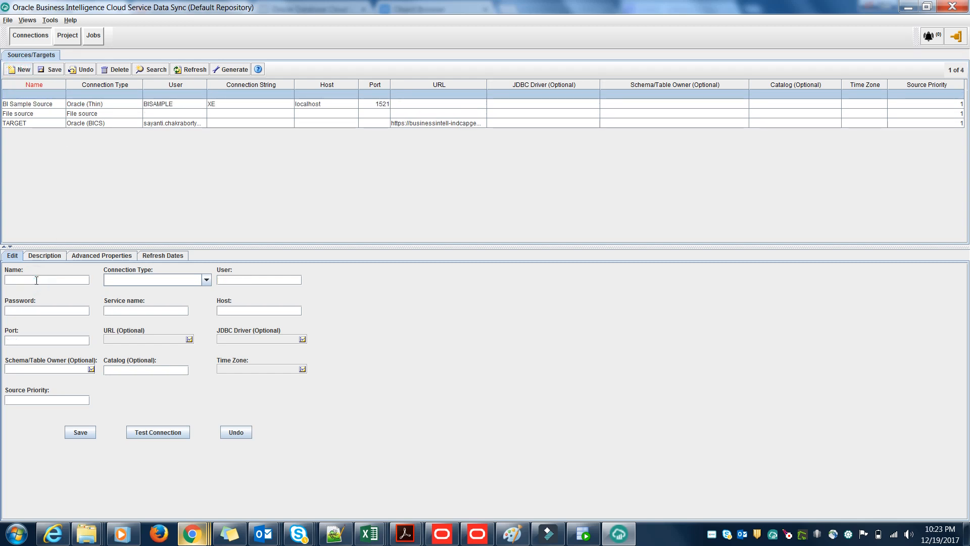
pyautogui.write('BI Sample')
pyautogui.click(206, 280)
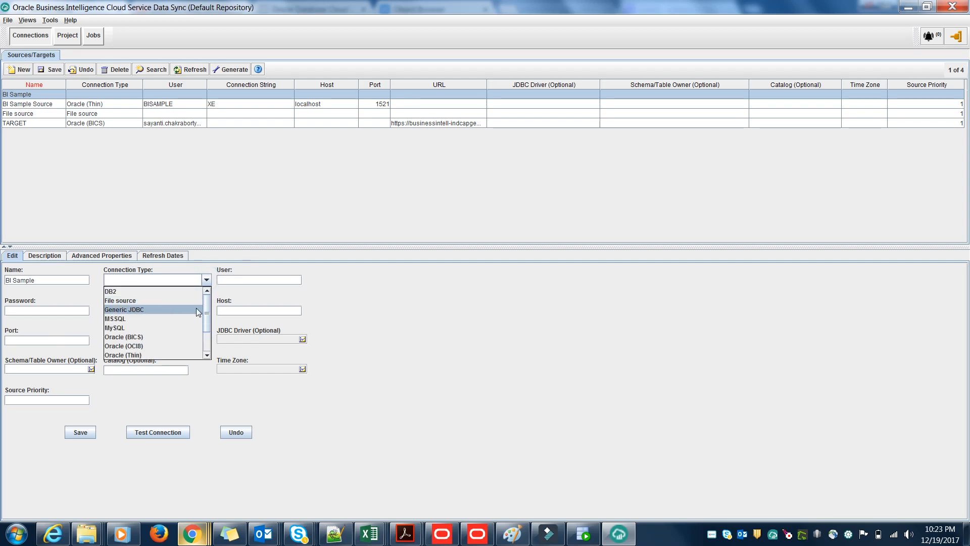
pyautogui.click(141, 355)
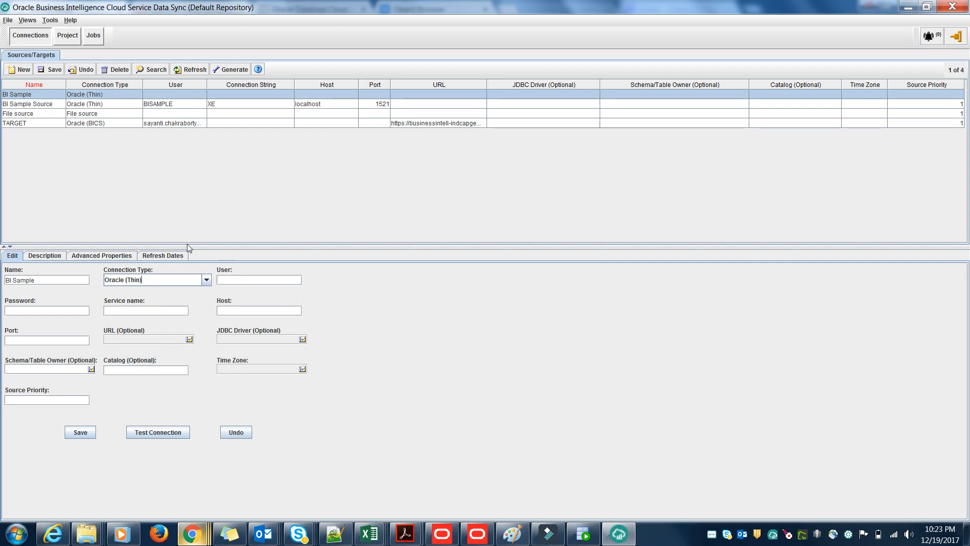
# Step: Copy the username BISAMPLE from the BISAMPLE@Local-XE connection properties in SQL Developer into the BI Sample connection's user in Data Sync
pyautogui.click(585, 535)
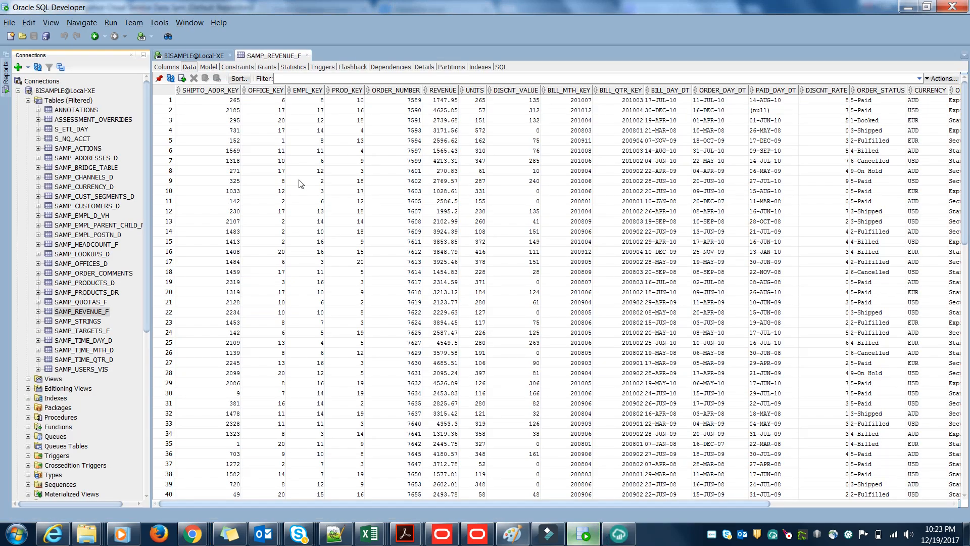
pyautogui.rightClick(74, 91)
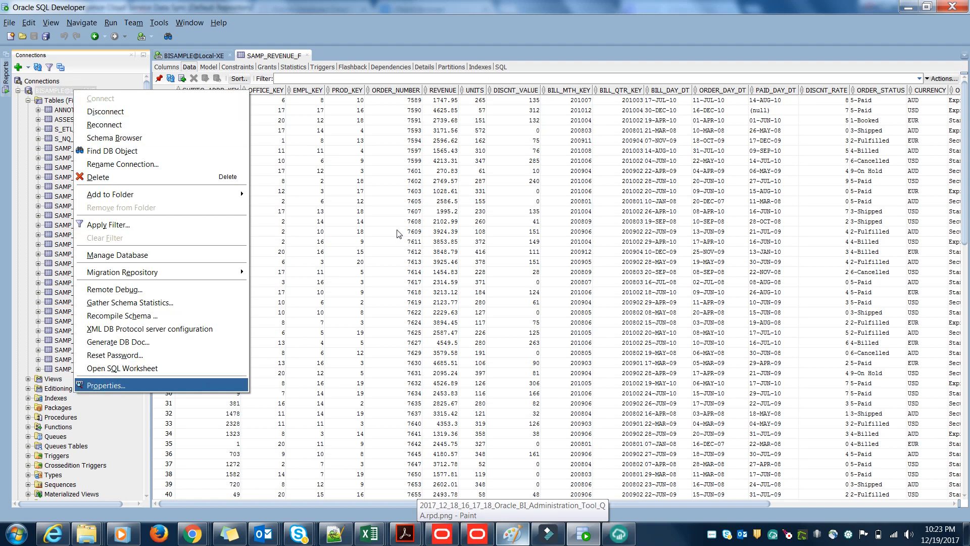
pyautogui.press('Return')
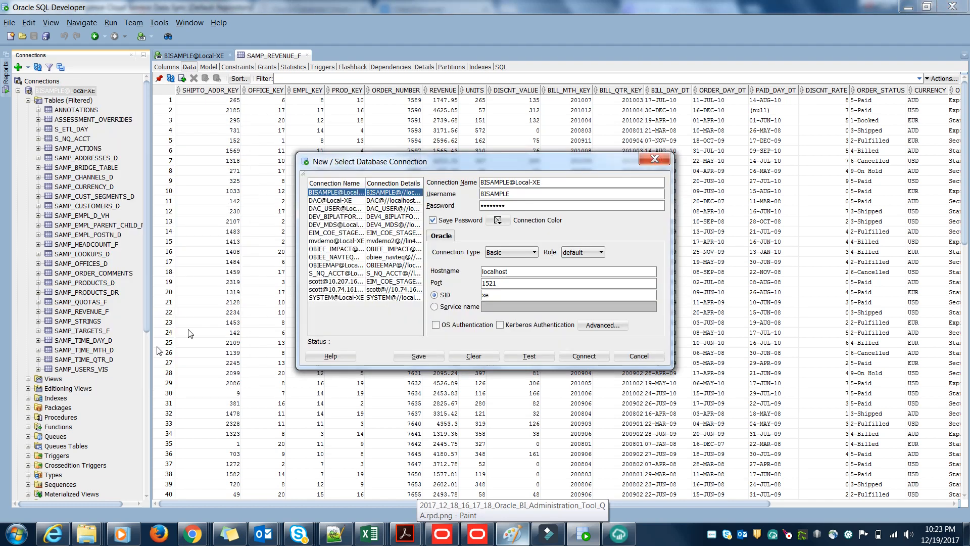
pyautogui.doubleClick(502, 193)
pyautogui.hotkey('ctrl', 'c')
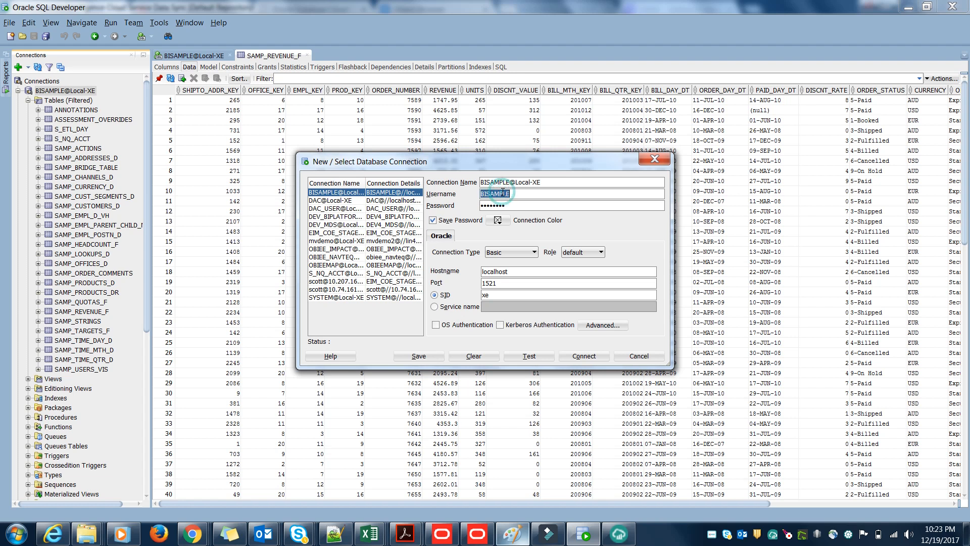
pyautogui.click(619, 534)
pyautogui.click(233, 284)
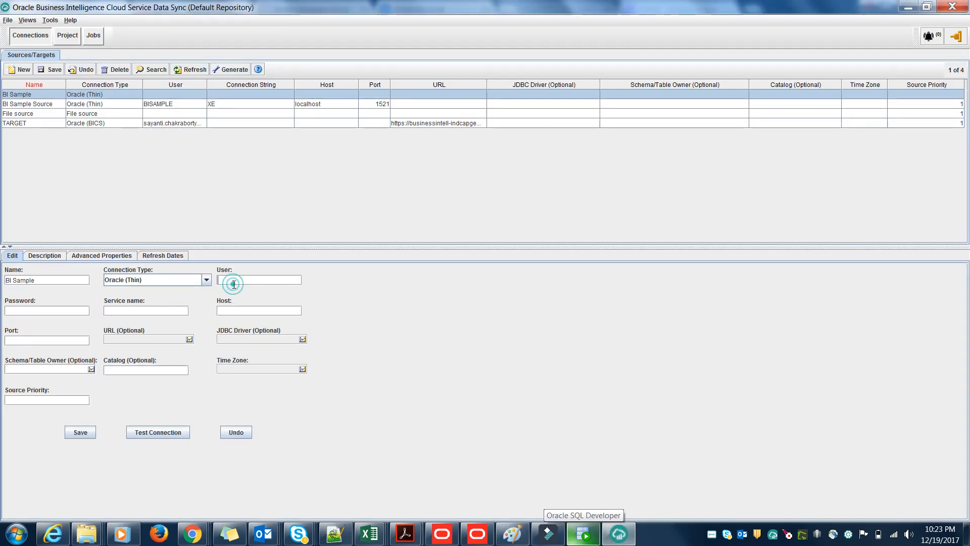
pyautogui.hotkey('ctrl', 'v')
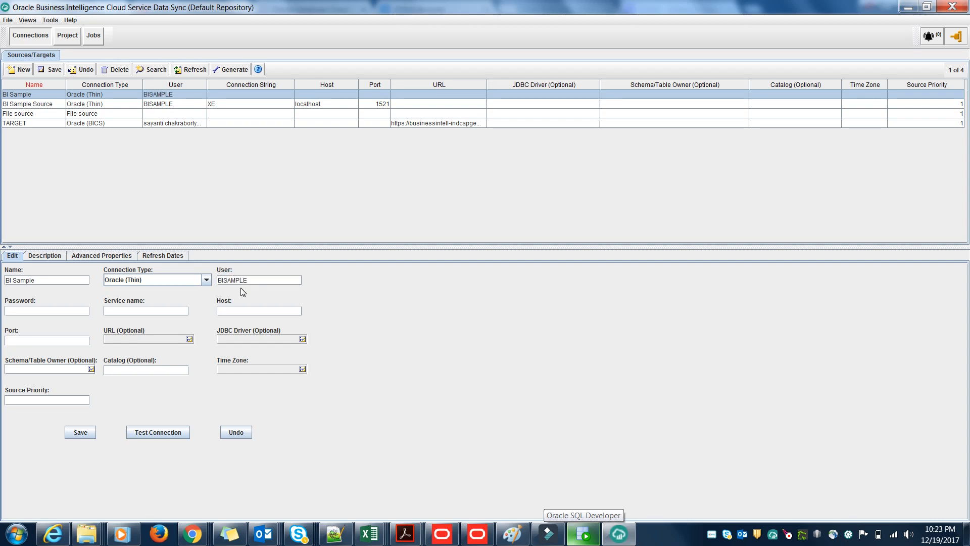
# Step: Enter the database password for BI Sample and set service name XE, host localhost and port 1521
pyautogui.click(40, 311)
pyautogui.hotkey('ctrl', 'v')
pyautogui.click(146, 316)
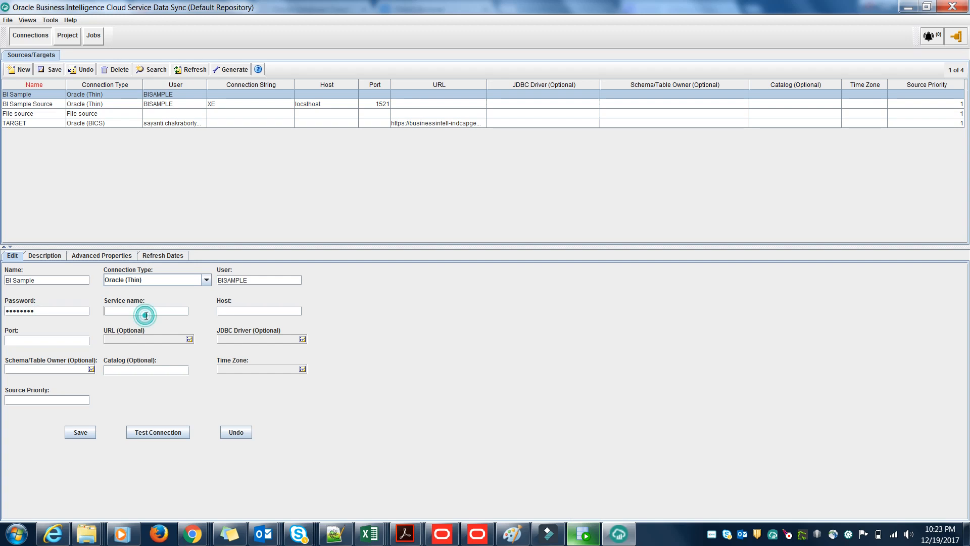
pyautogui.write('XE')
pyautogui.click(232, 306)
pyautogui.write('localhost')
pyautogui.click(71, 336)
pyautogui.write('1521')
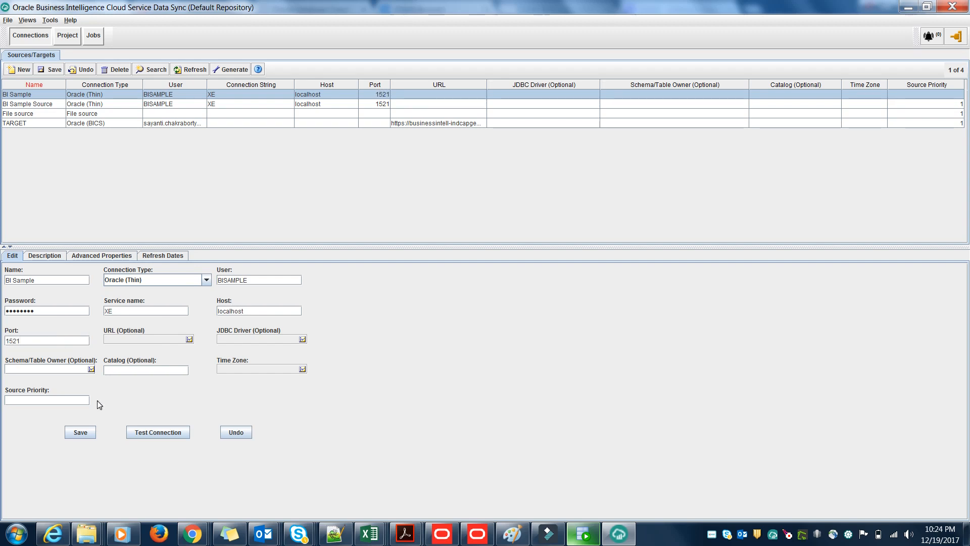
# Step: Test the BI Sample connection, dismiss the result and save the connection
pyautogui.click(178, 435)
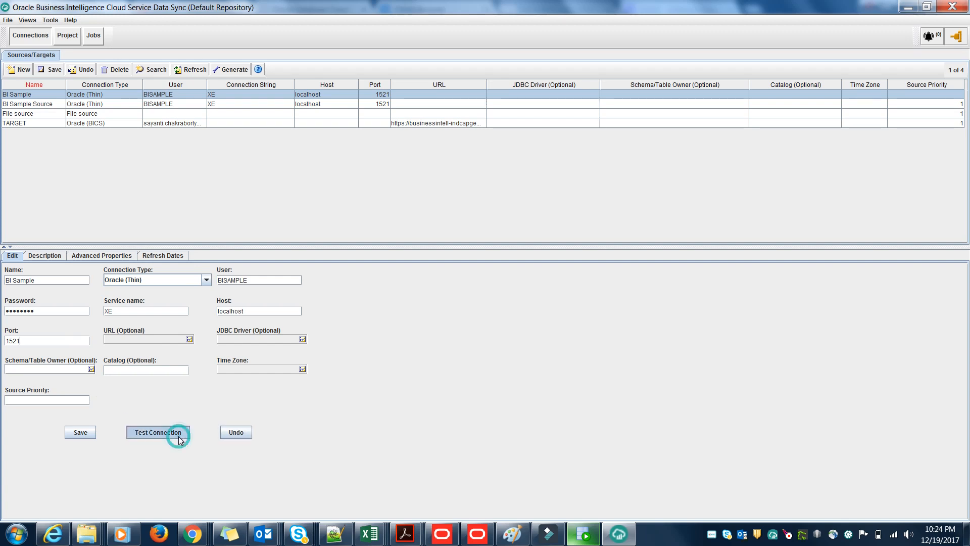
pyautogui.click(488, 324)
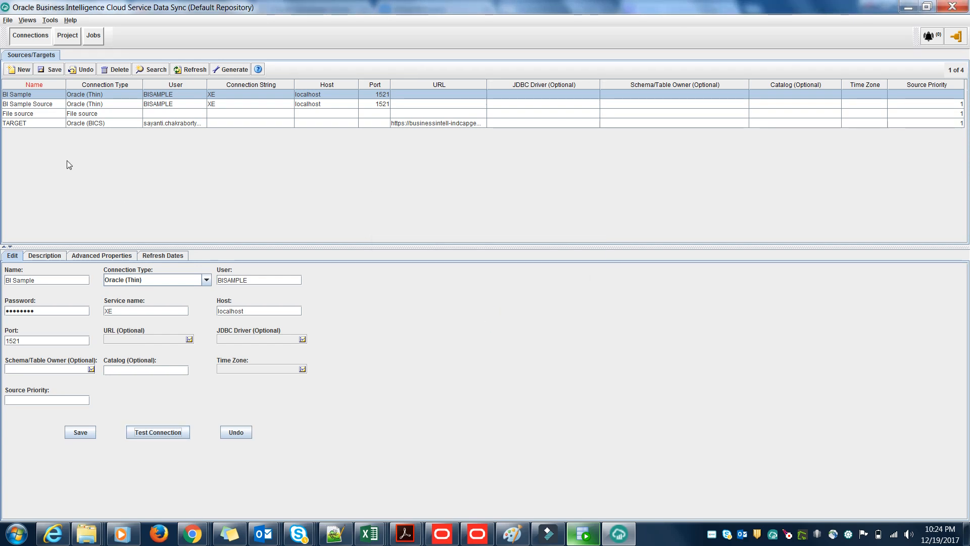
pyautogui.click(28, 124)
pyautogui.click(36, 96)
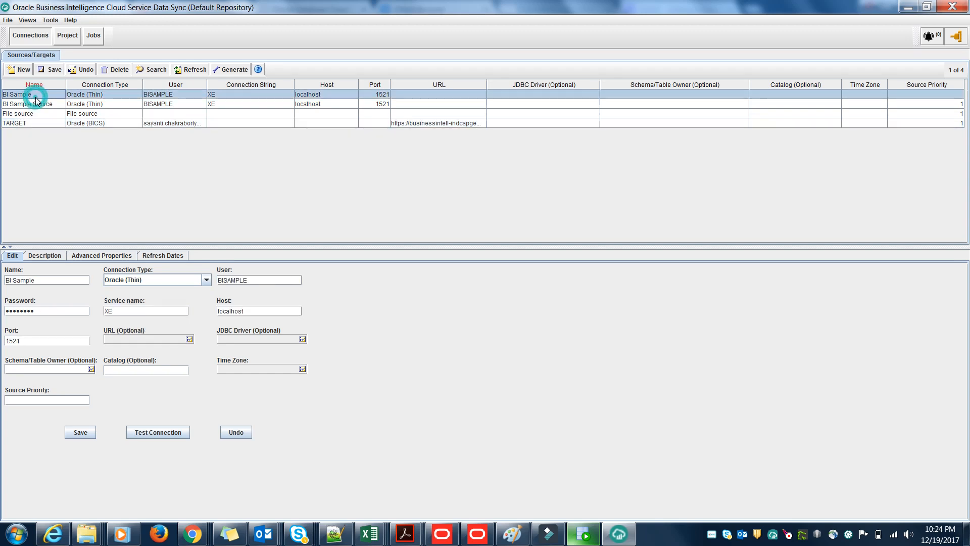
pyautogui.click(82, 433)
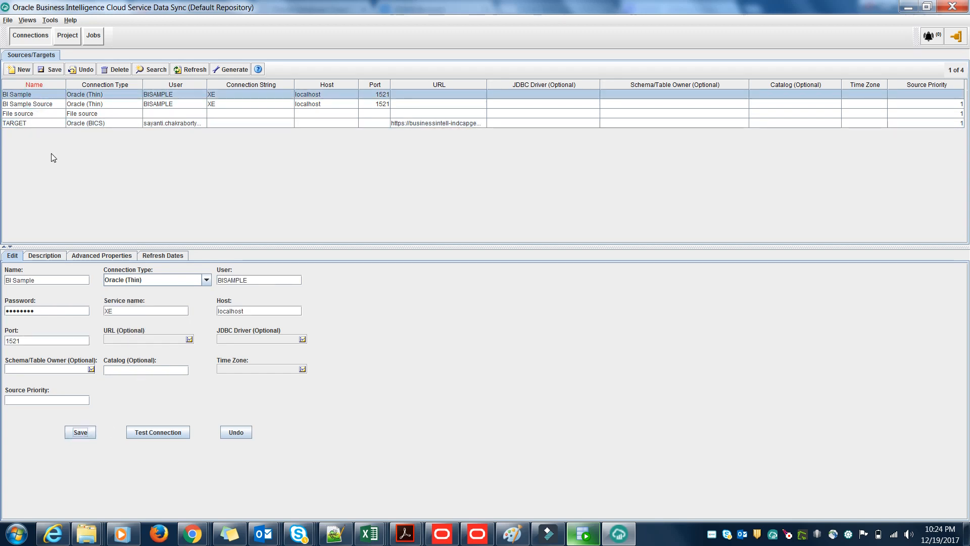
# Step: Test the TARGET connection and look through its table refresh dates, returning to the connection settings
pyautogui.click(47, 123)
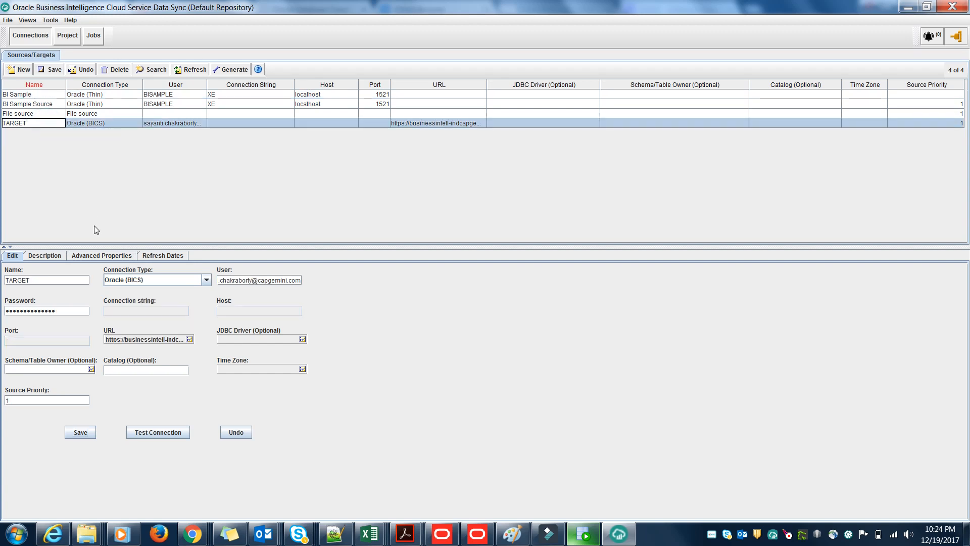
pyautogui.click(171, 433)
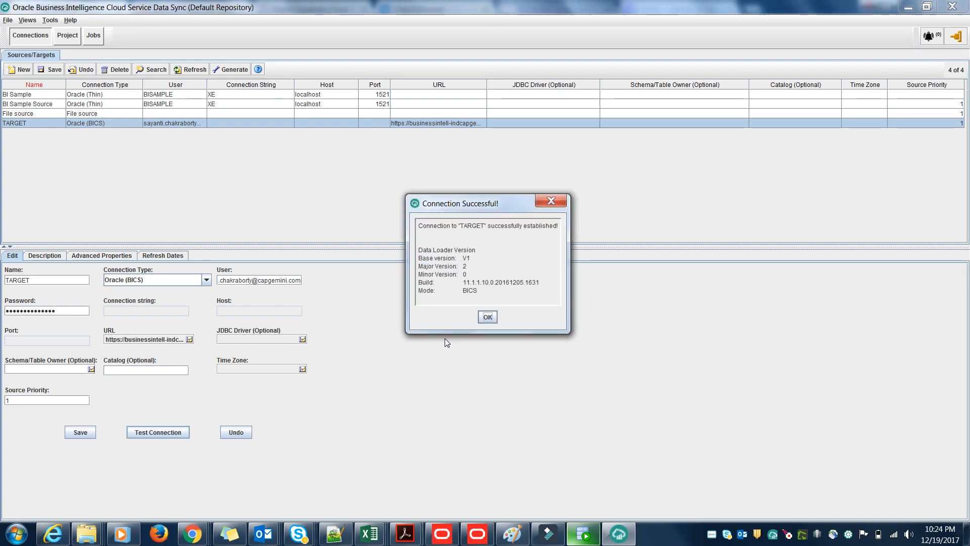
pyautogui.click(489, 316)
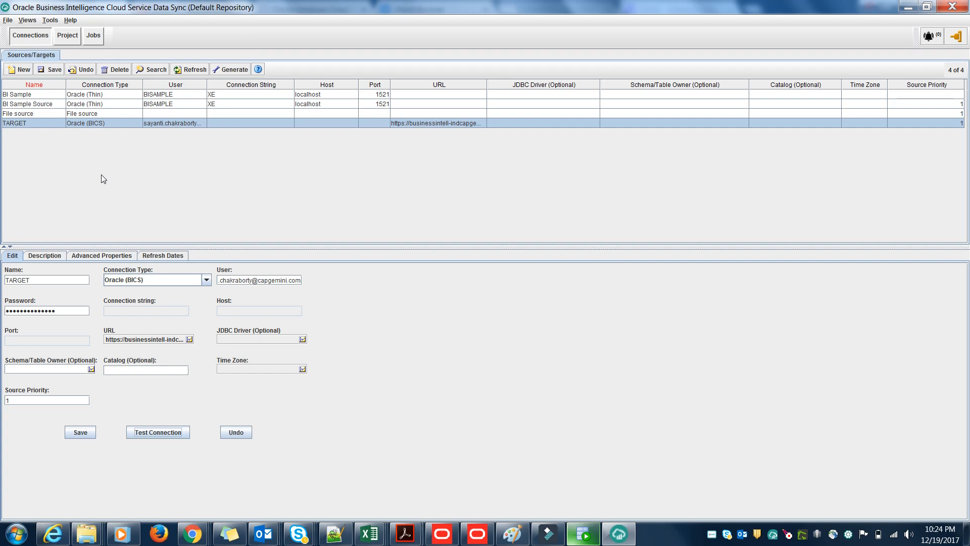
pyautogui.click(158, 256)
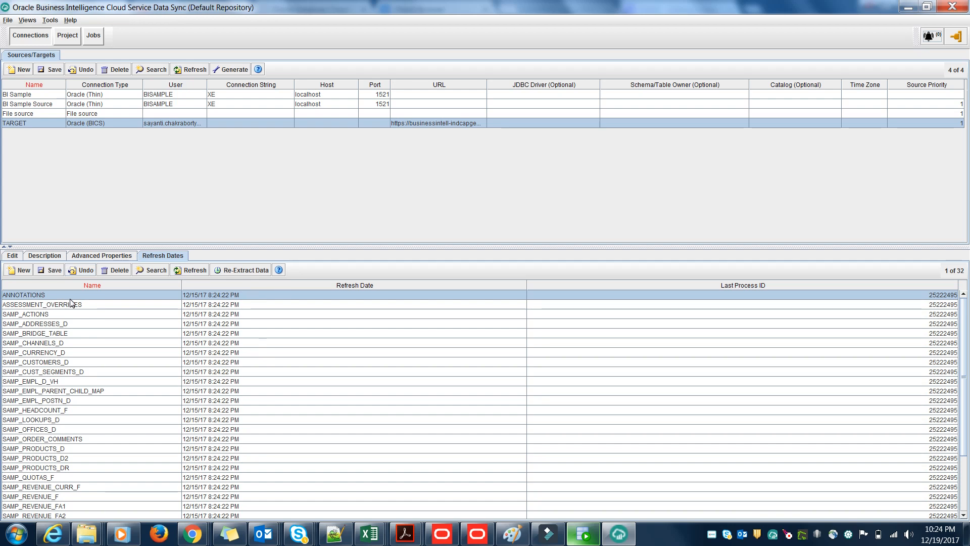
pyautogui.click(20, 257)
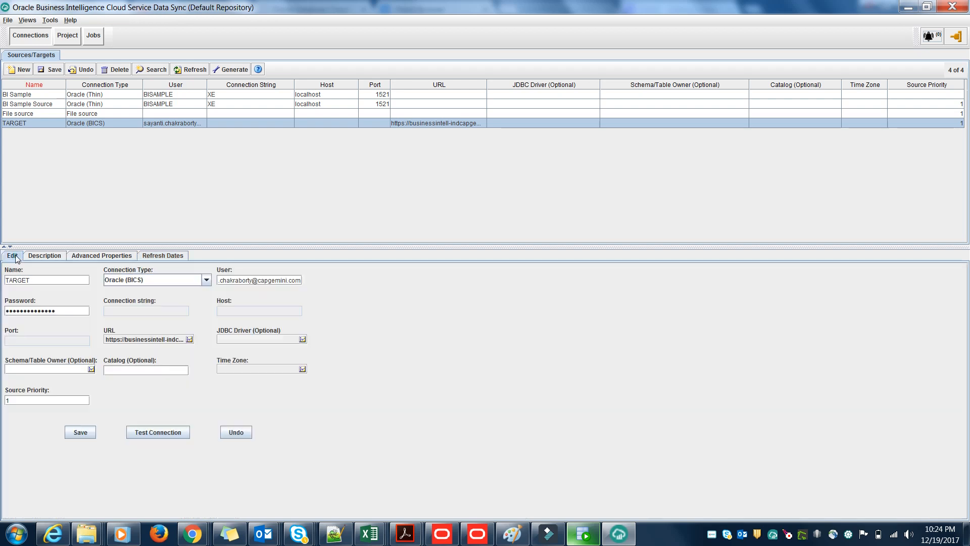
# Step: Start importing table definitions into project BISample1 by discovering objects, and list all tables of BI Sample Source using filter *
pyautogui.click(68, 36)
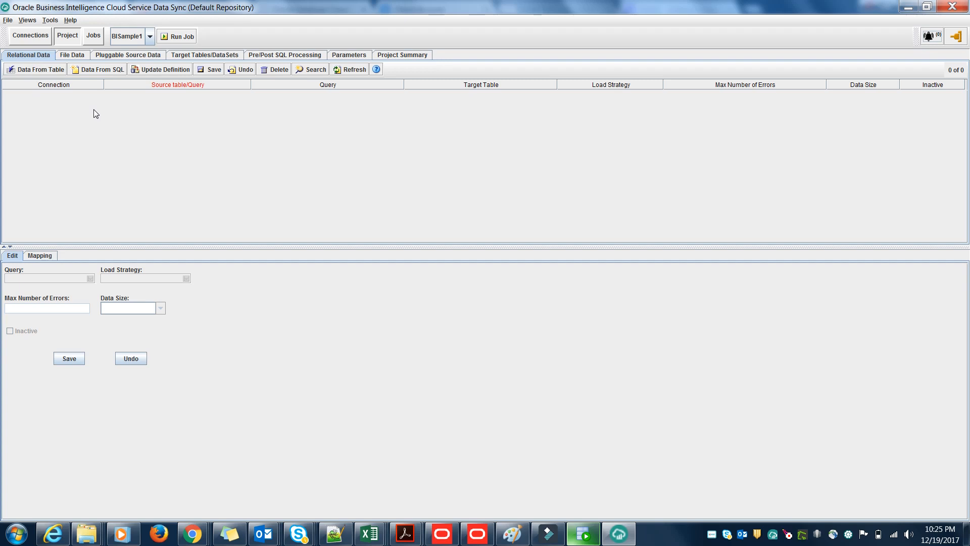
pyautogui.click(40, 71)
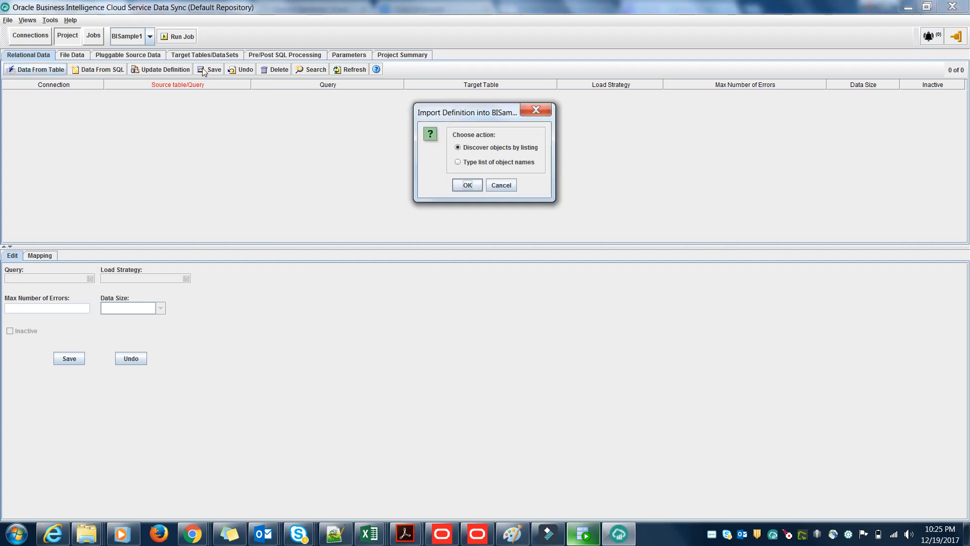
pyautogui.click(468, 186)
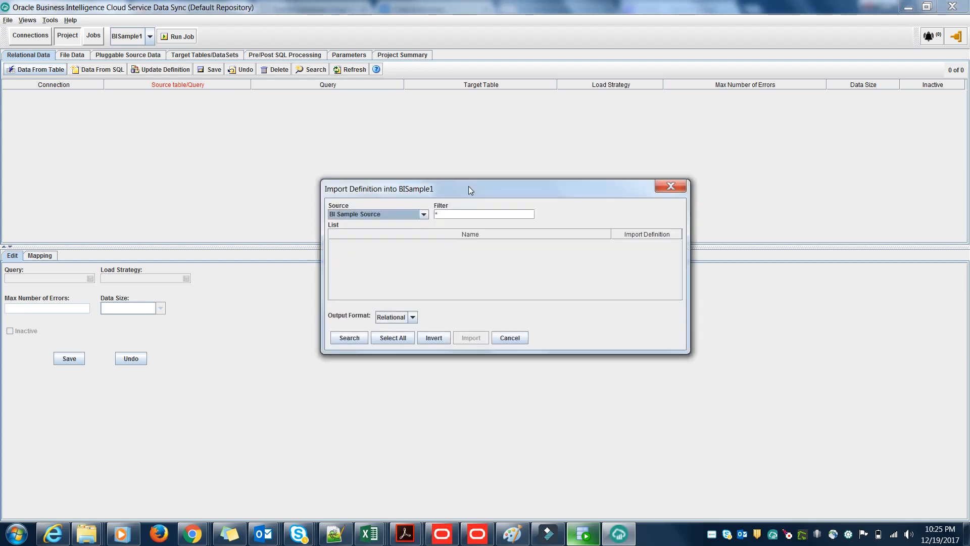
pyautogui.click(423, 215)
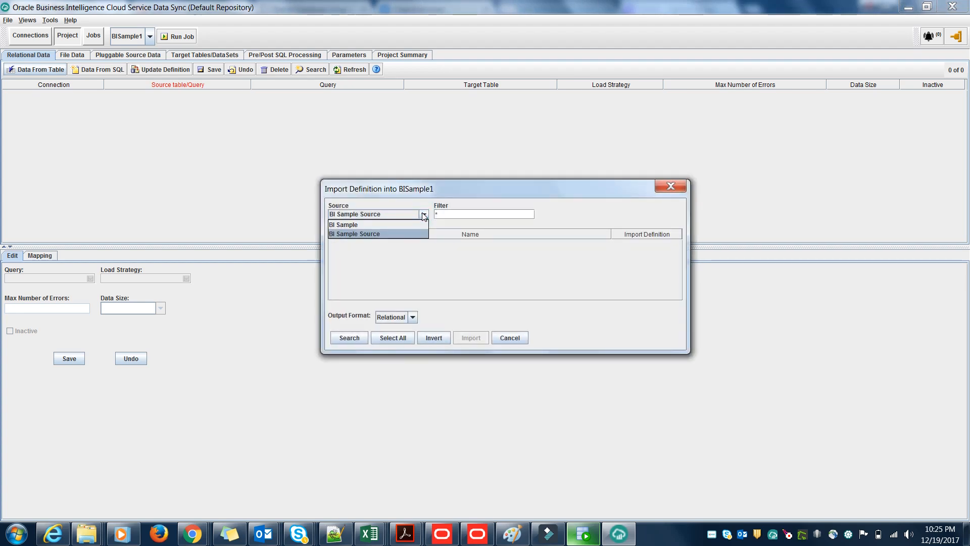
pyautogui.click(424, 215)
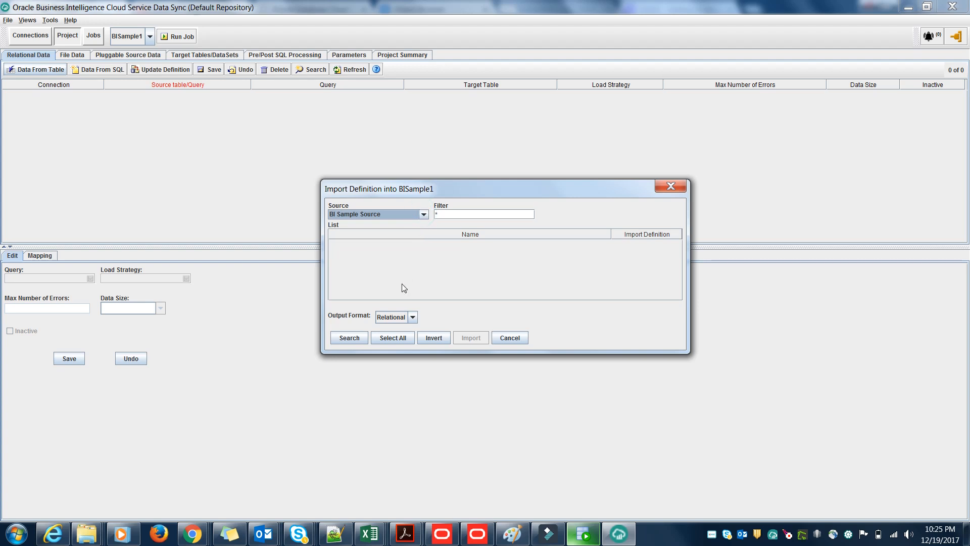
pyautogui.click(350, 339)
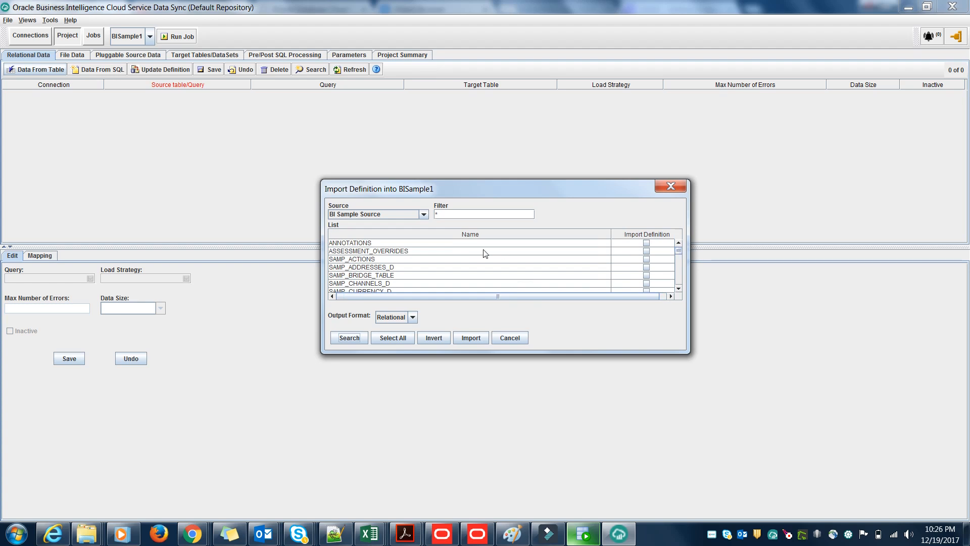
# Step: Close the connection properties in SQL Developer, review the BISAMPLE tables there, and compare them with the Data Sync import list
pyautogui.click(584, 536)
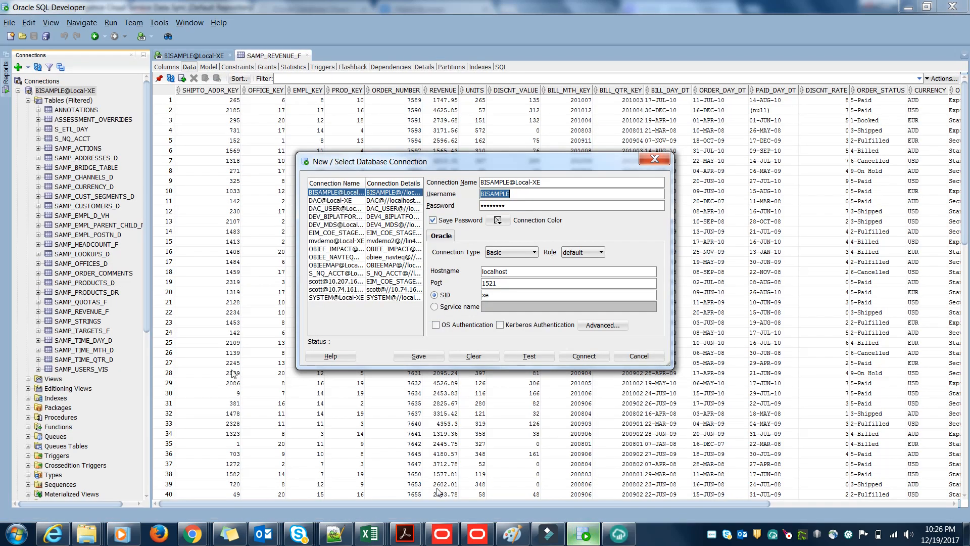
pyautogui.click(653, 359)
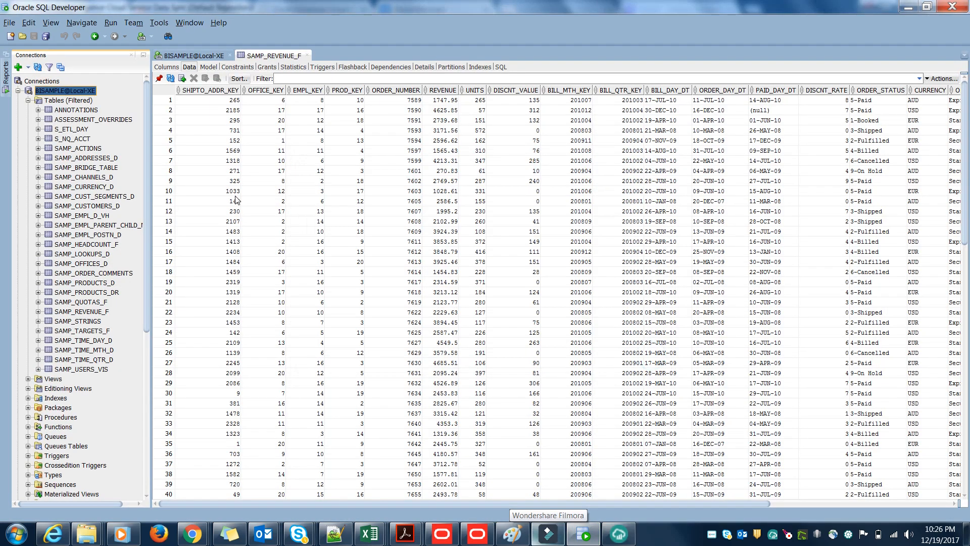
pyautogui.hotkey('alt', 'Tab')
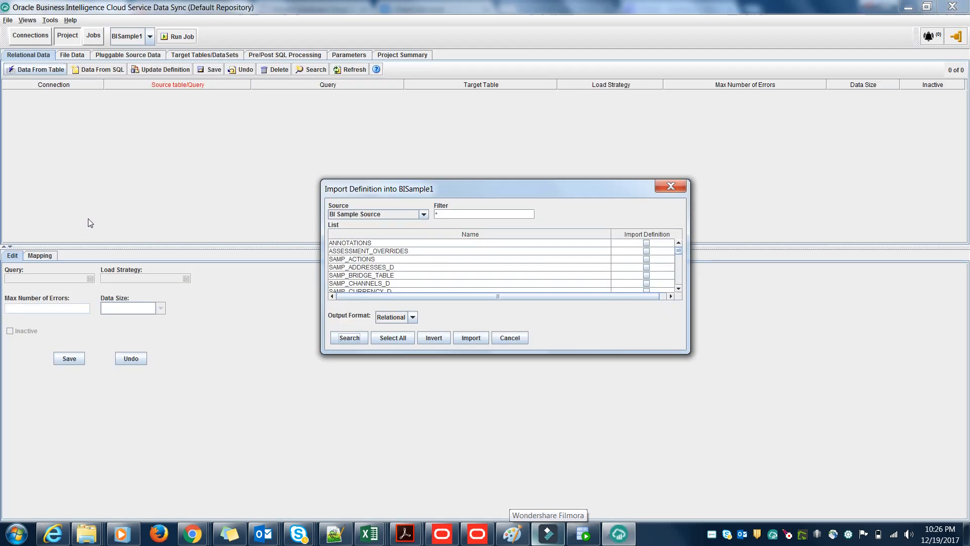
pyautogui.moveTo(678, 251)
pyautogui.mouseDown()
pyautogui.moveTo(680, 285)
pyautogui.moveTo(678, 242)
pyautogui.mouseUp()
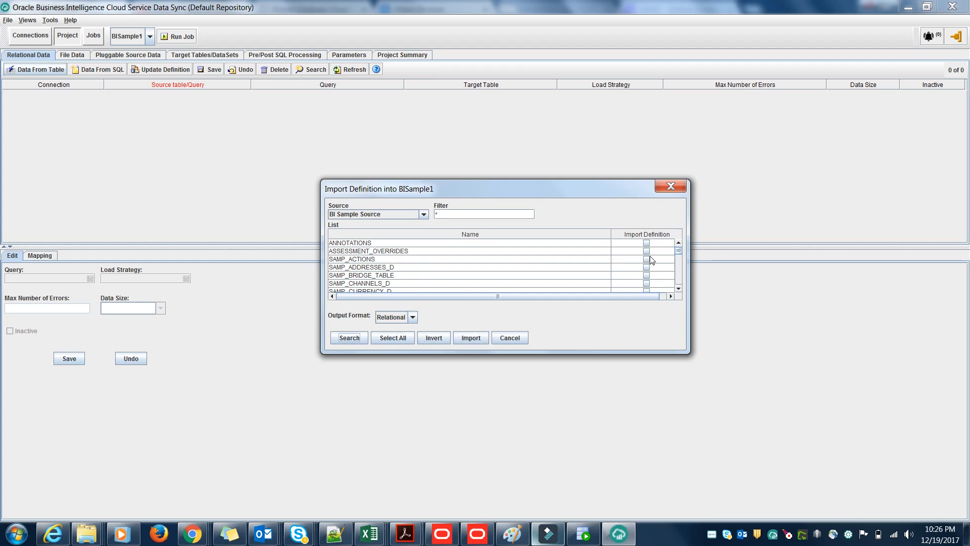
# Step: Select all listed BI Sample Source tables, import their definitions into BISample1, and dismiss the Windows color scheme prompt
pyautogui.click(395, 338)
pyautogui.click(474, 338)
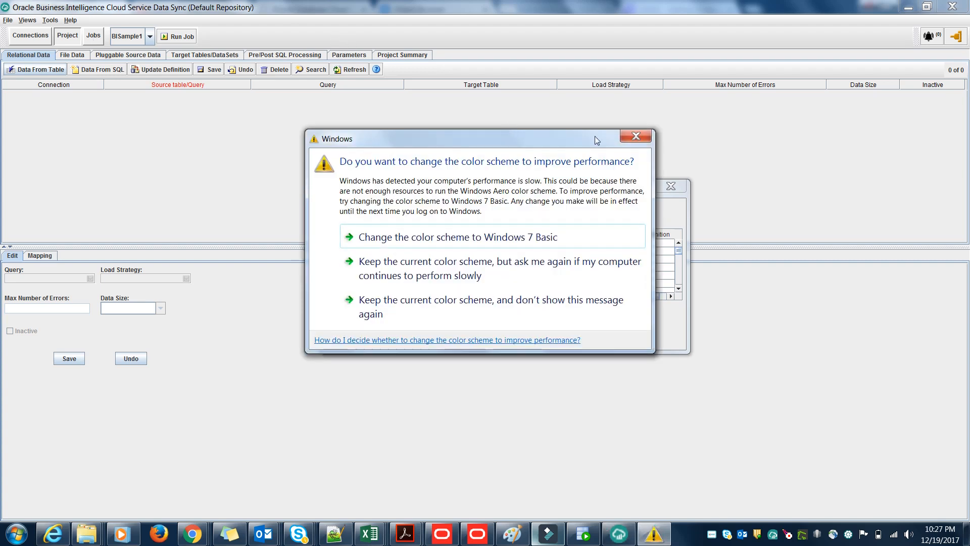
pyautogui.click(632, 140)
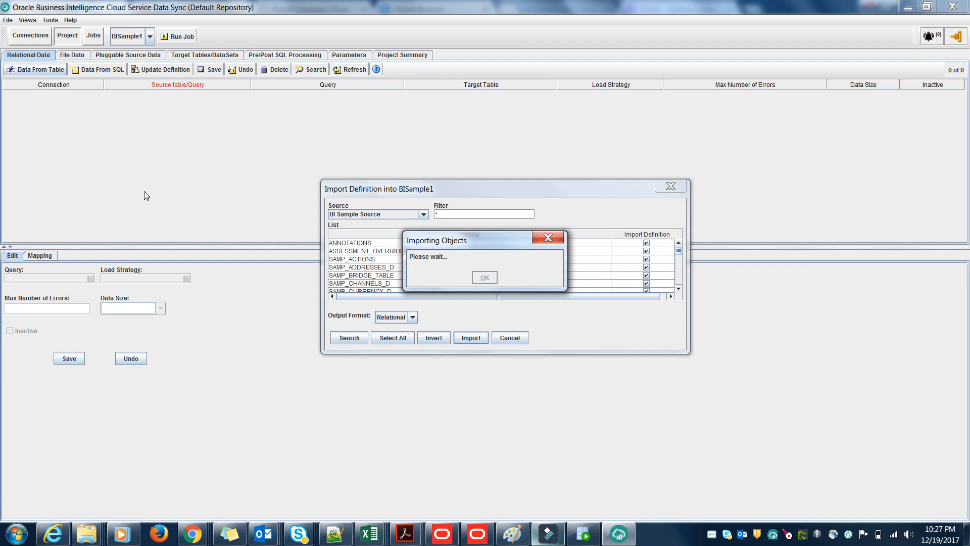
# Step: Switch to Chrome and open the Object Browser in the Database Schema Service's SQL Workshop to review the cloud tables
pyautogui.click(192, 533)
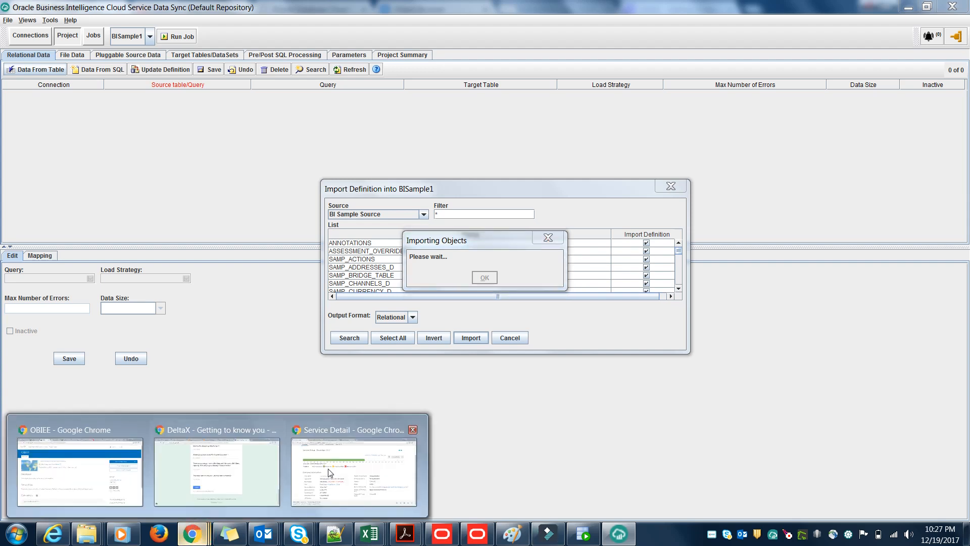
pyautogui.click(373, 457)
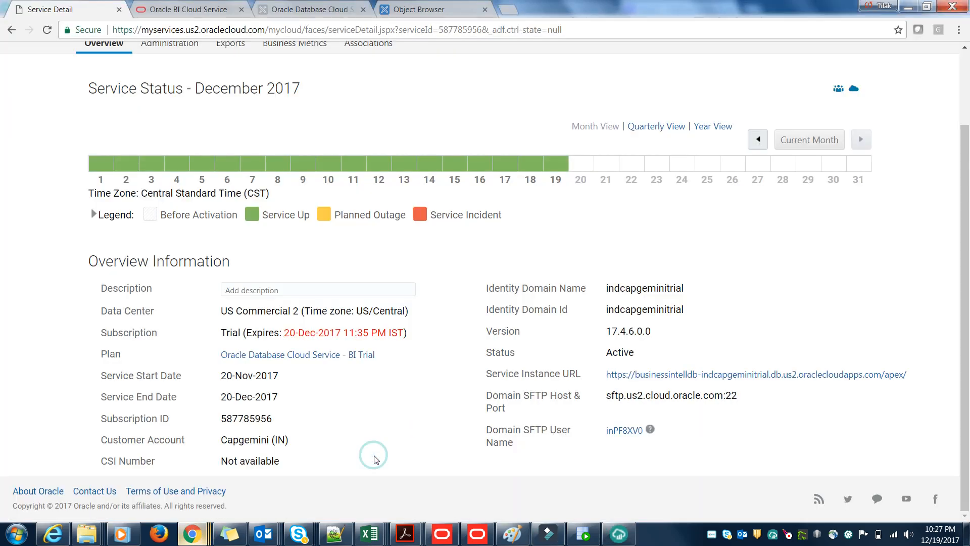
pyautogui.click(323, 7)
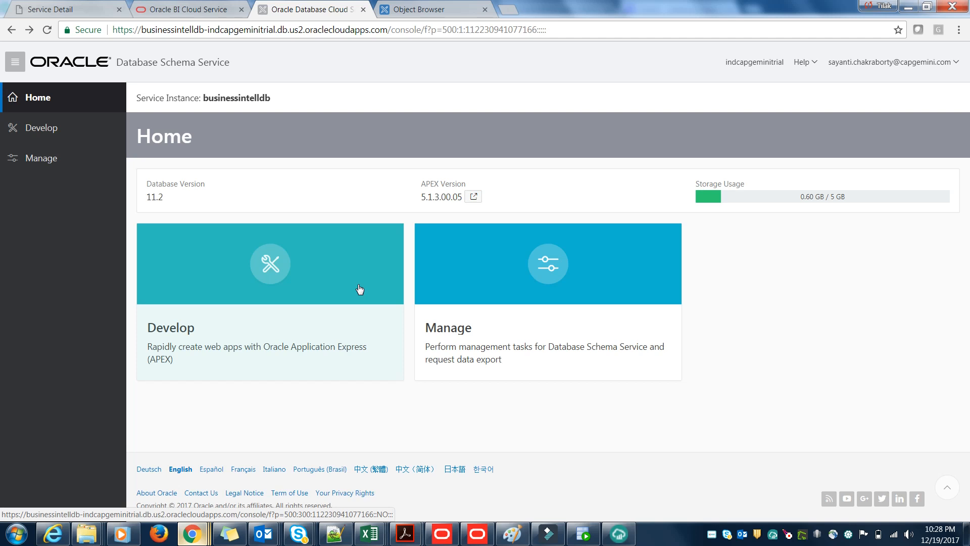
pyautogui.click(284, 338)
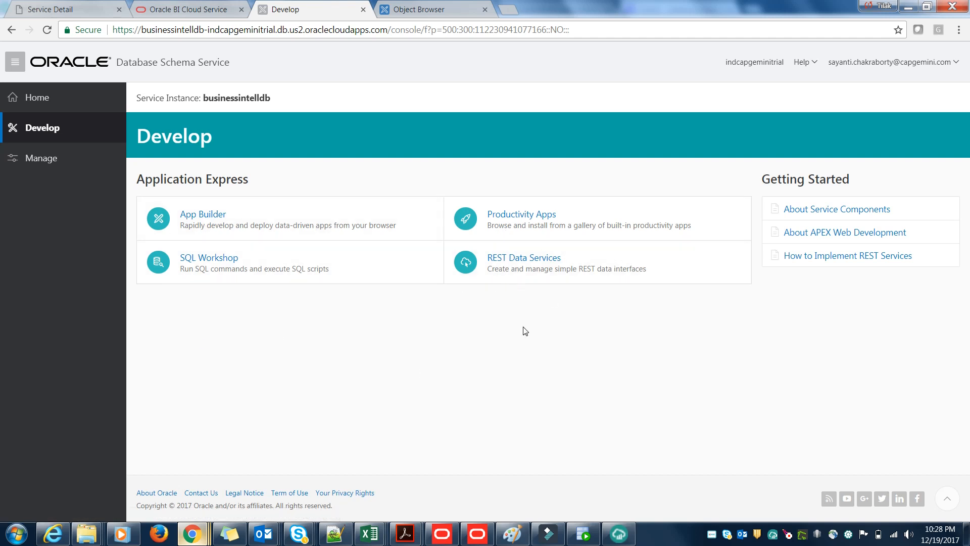
pyautogui.click(217, 260)
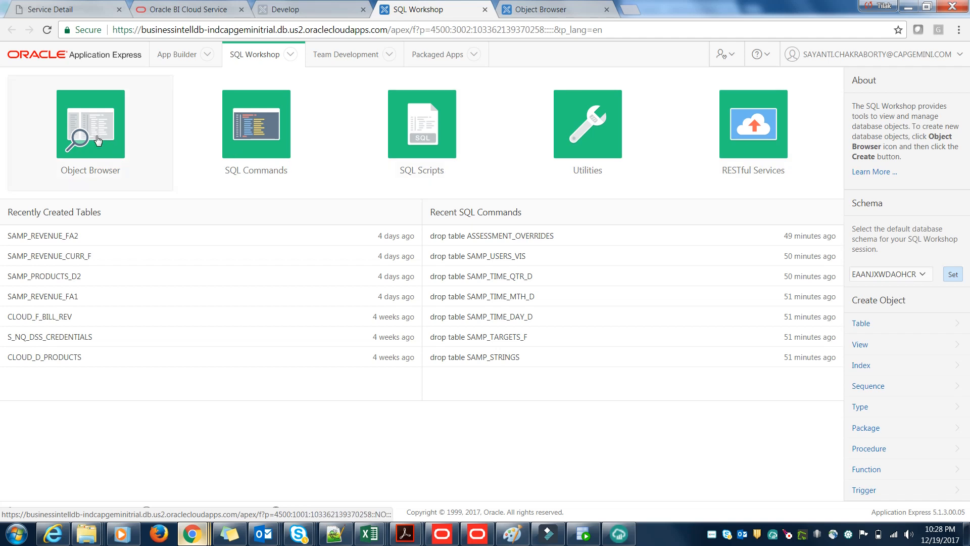
pyautogui.click(97, 138)
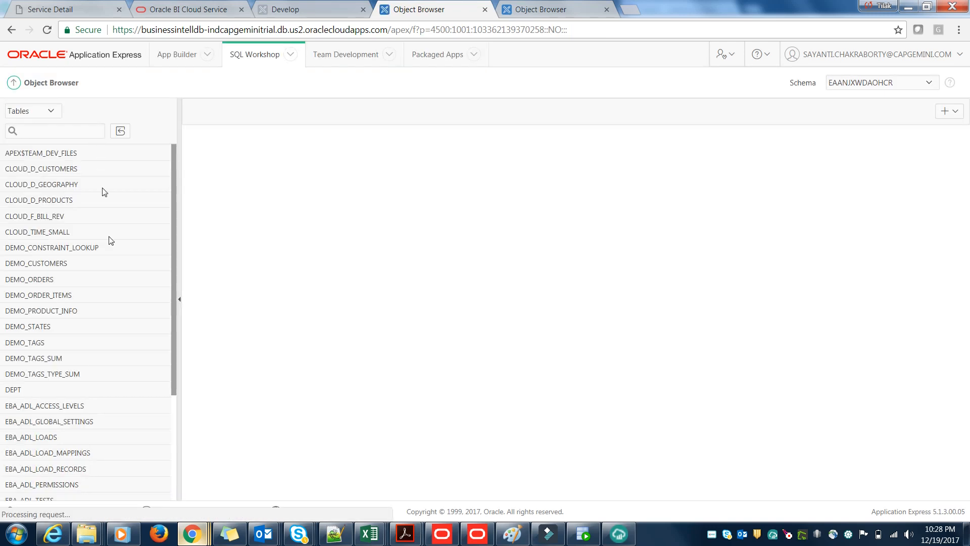
# Step: Open SQL Commands, begin a select statement, look through the schema's tables in the Table Finder and close it
pyautogui.click(13, 85)
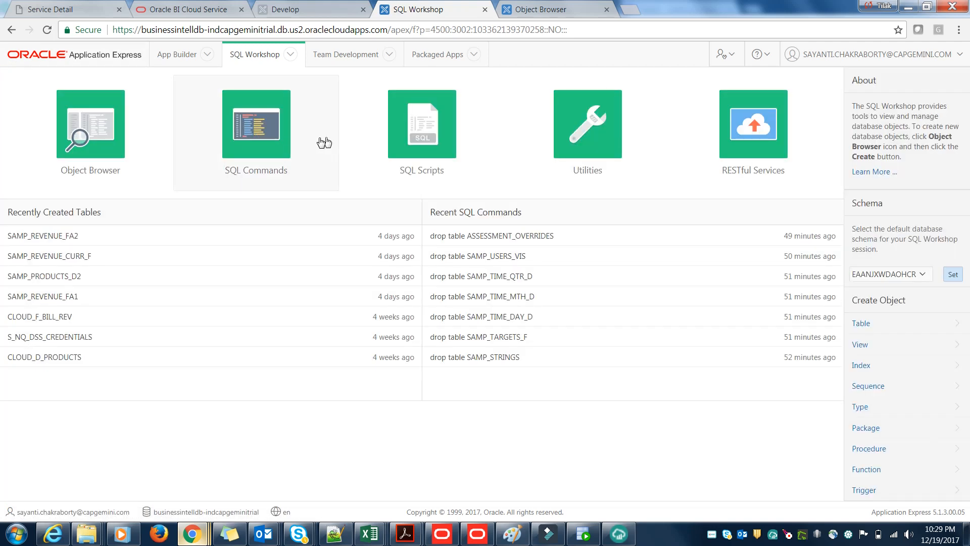
pyautogui.click(253, 135)
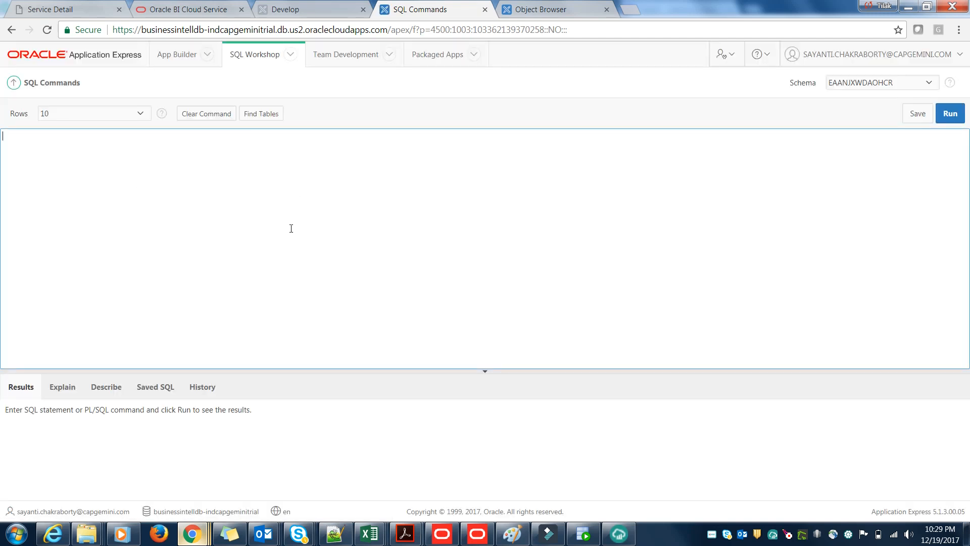
pyautogui.click(111, 229)
pyautogui.write('select')
pyautogui.click(262, 115)
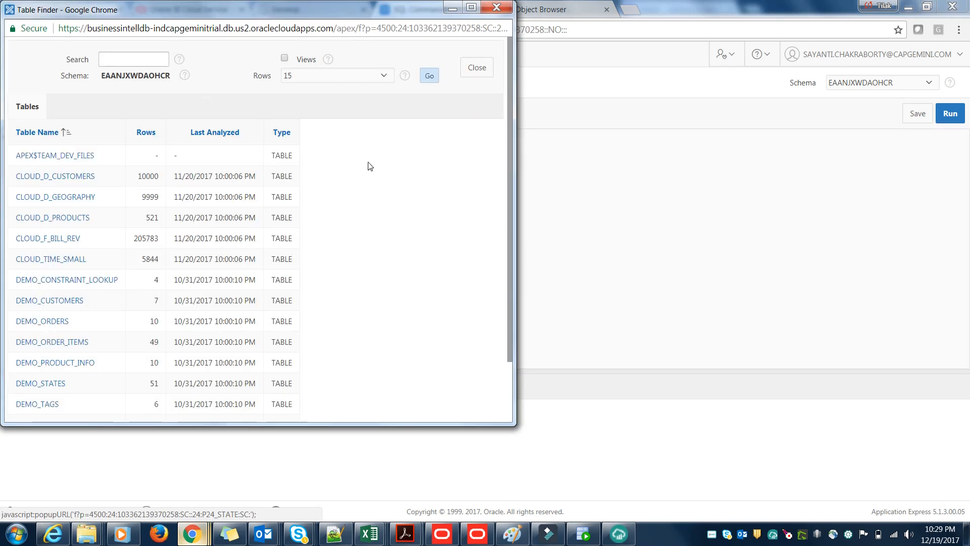
pyautogui.click(496, 7)
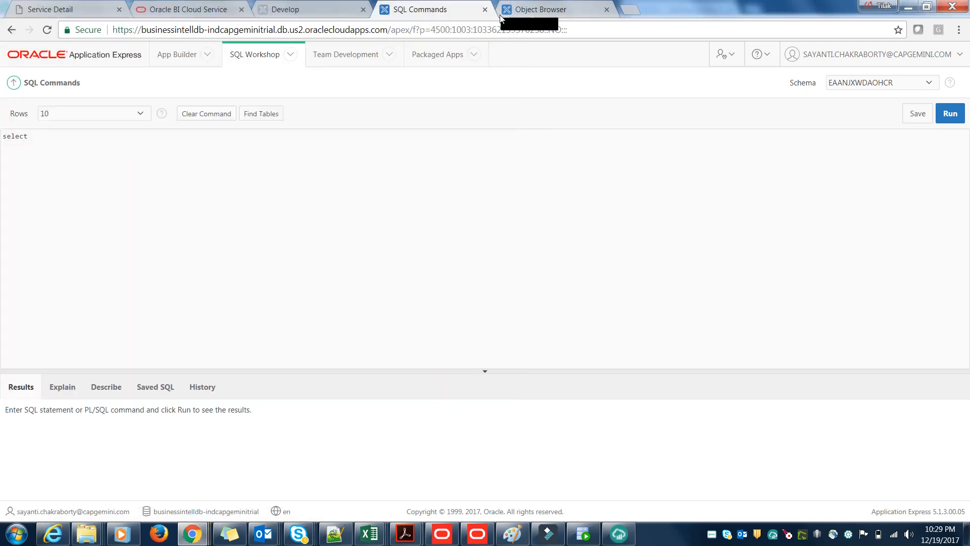
# Step: Switch back to Data Sync and check the progress of the table definition import
pyautogui.click(618, 534)
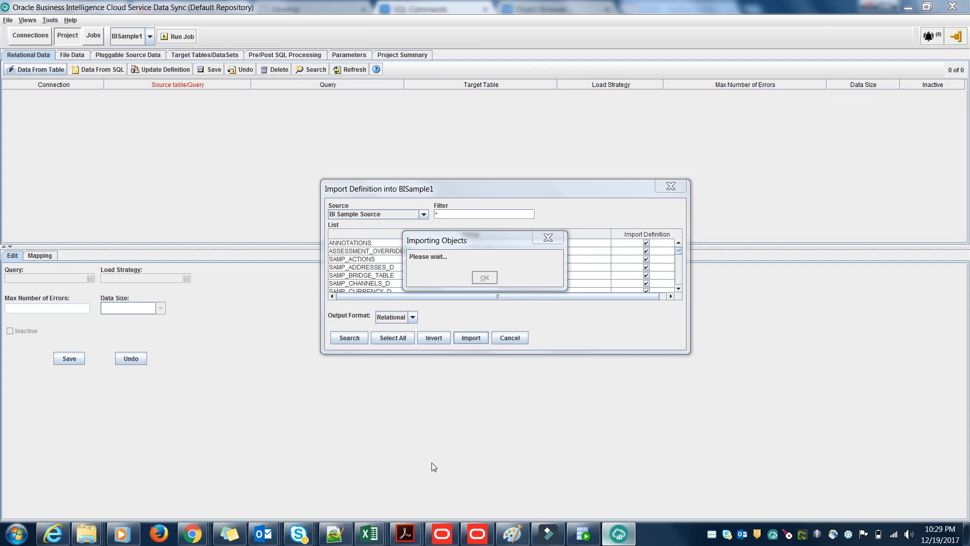
pyautogui.rightClick(712, 533)
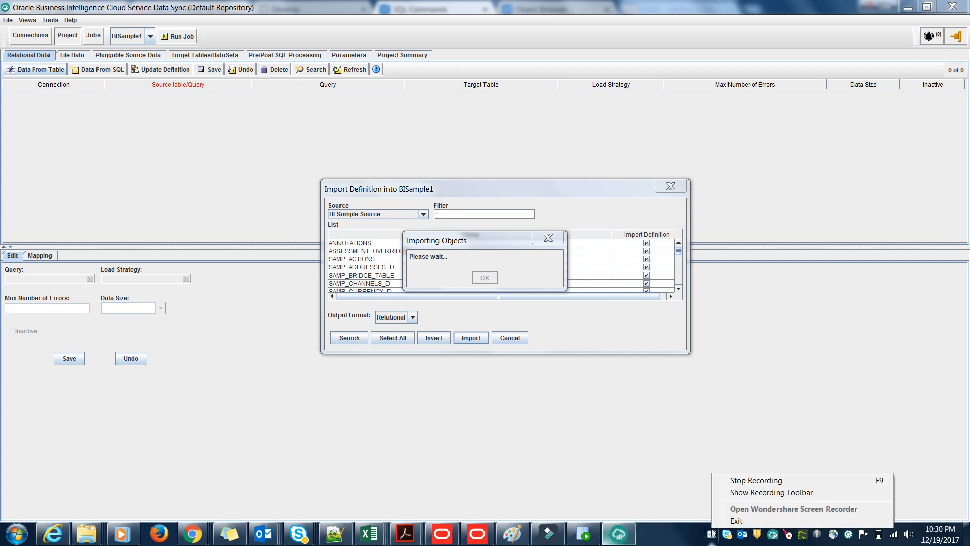
pyautogui.click(626, 480)
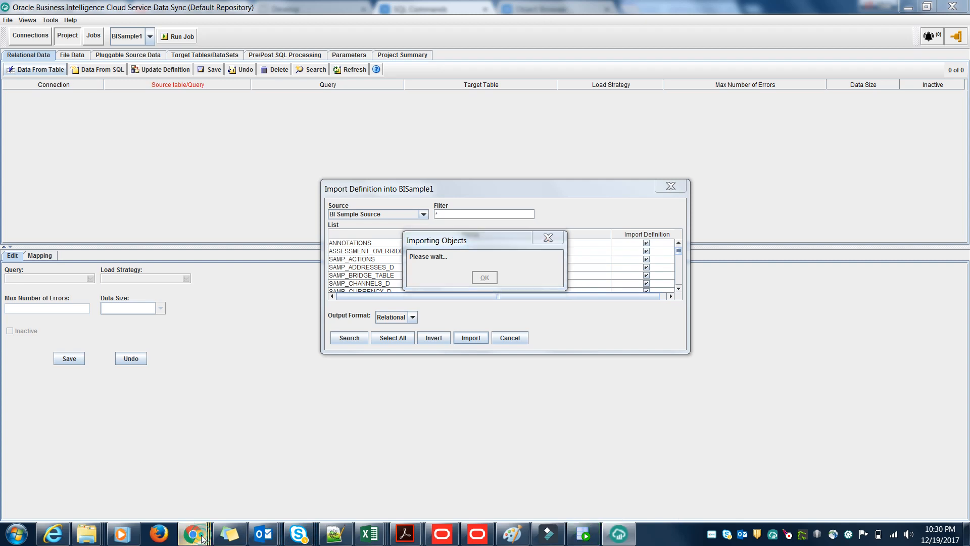
# Step: Return to Chrome, close the SQL Commands page and go back to the Database Schema Service's Develop page
pyautogui.moveTo(202, 538)
pyautogui.click(359, 478)
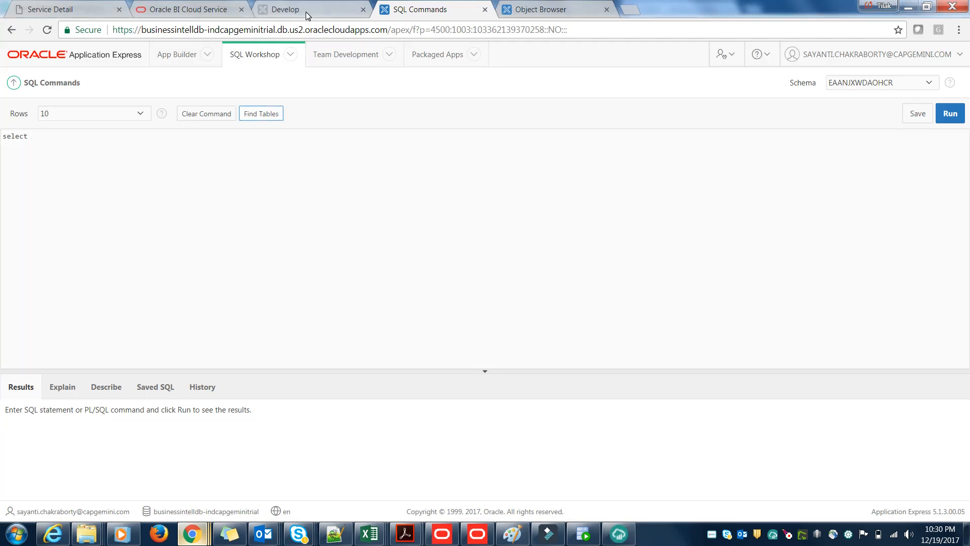
pyautogui.click(485, 10)
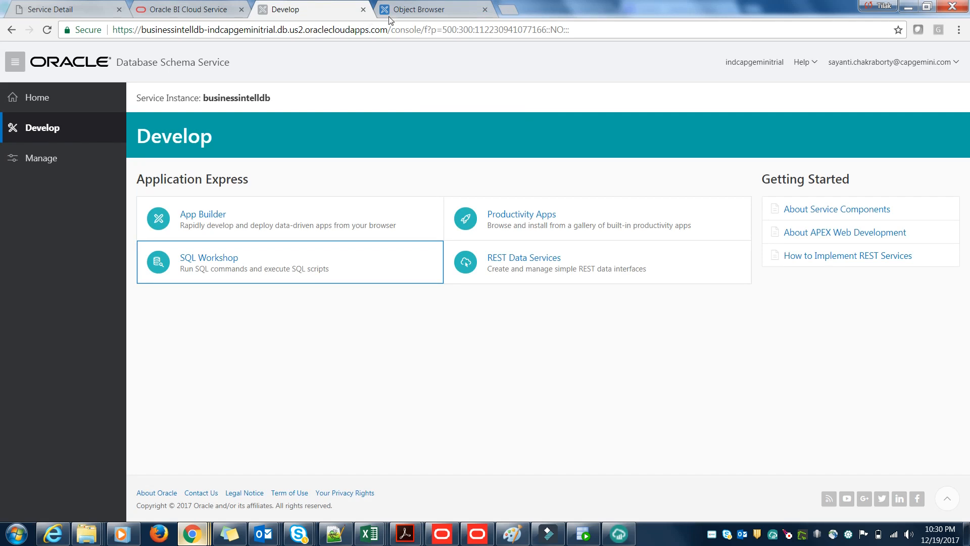
pyautogui.click(417, 10)
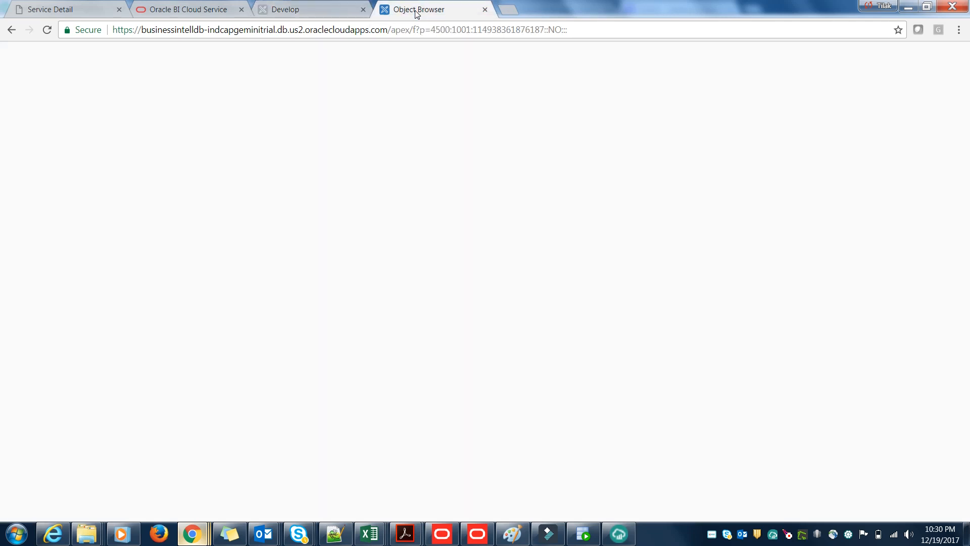
pyautogui.click(303, 10)
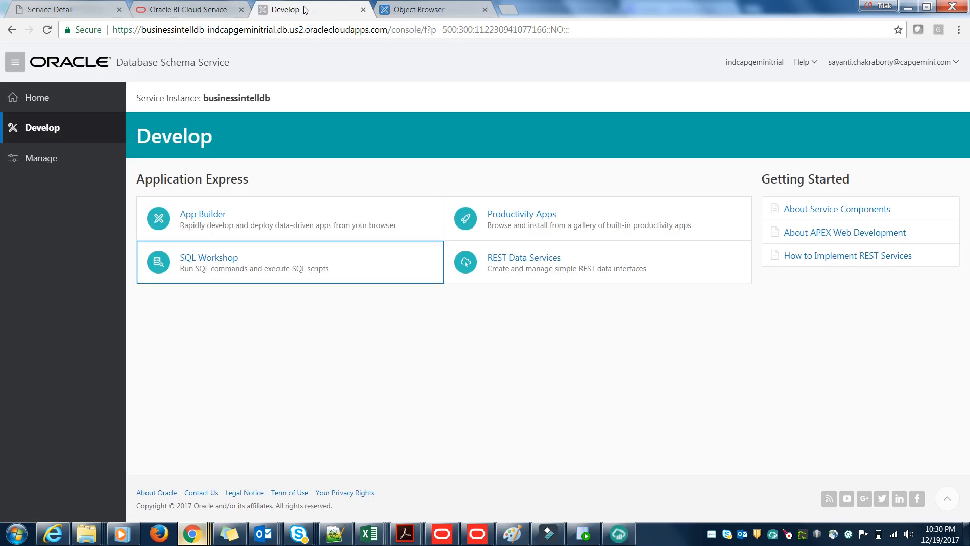
# Step: Open App Builder and Productivity Apps from the Develop page and look through the packaged apps gallery
pyautogui.click(197, 219)
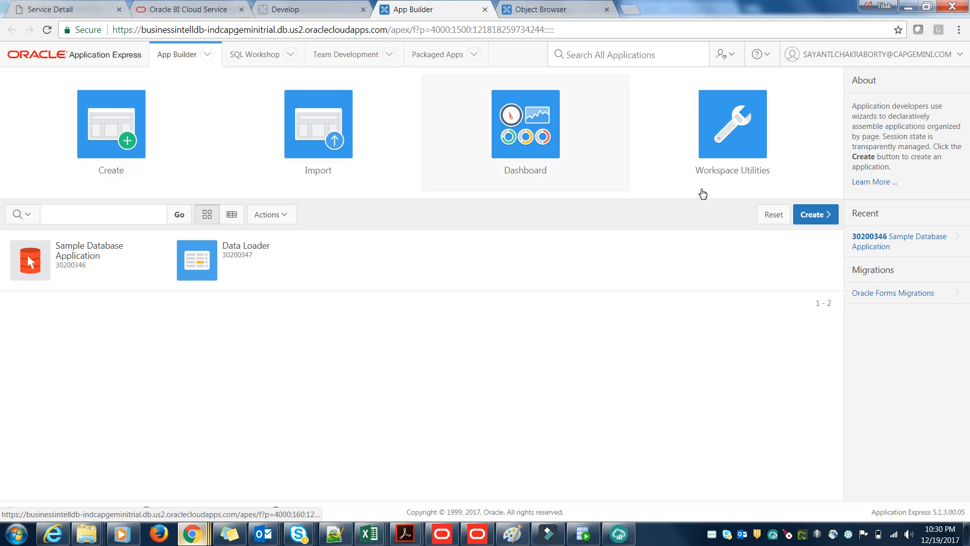
pyautogui.click(324, 11)
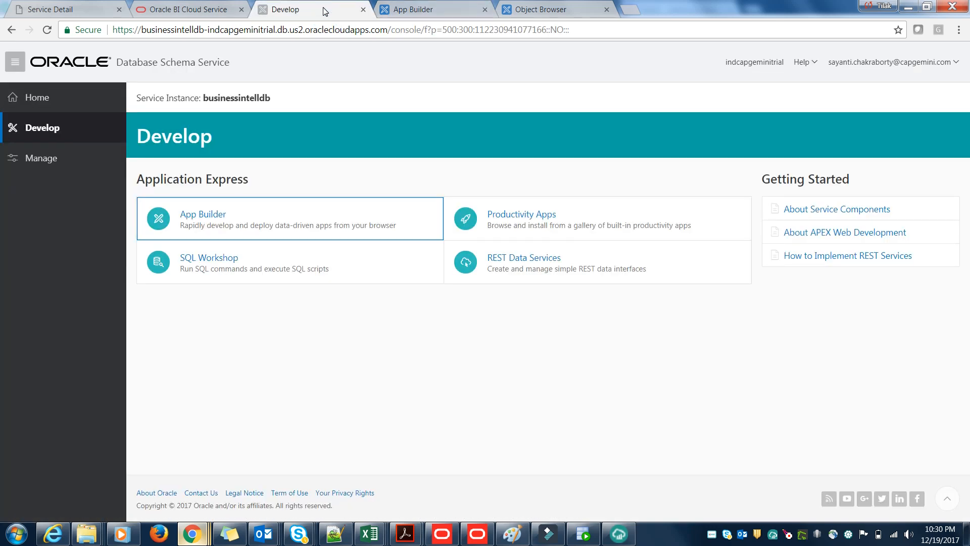
pyautogui.click(529, 219)
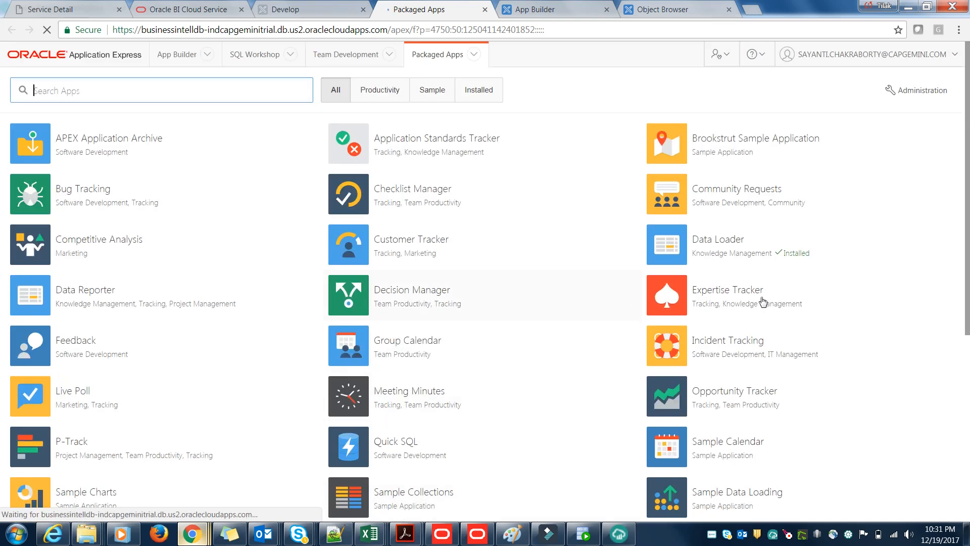
pyautogui.moveTo(968, 173); pyautogui.dragTo(968, 338)
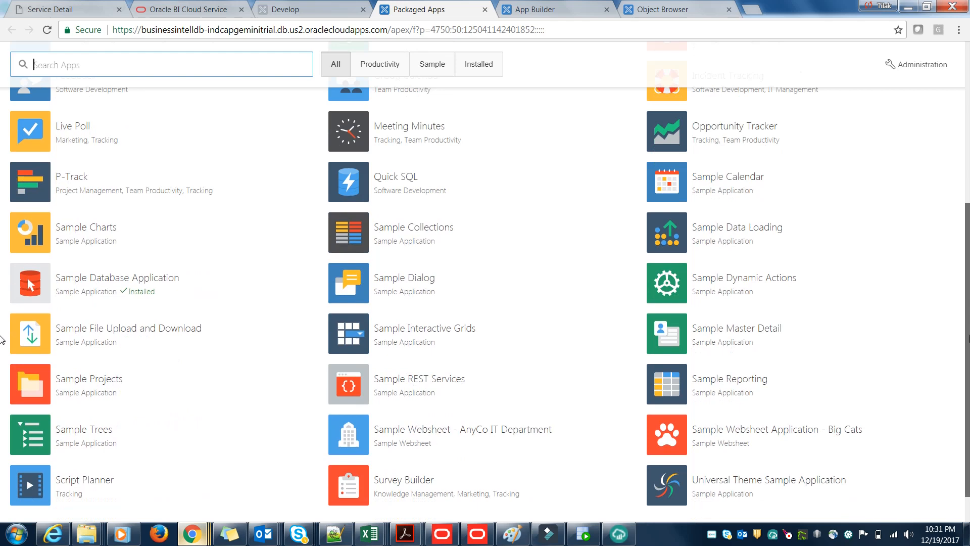
pyautogui.scroll(4, 957, 215)
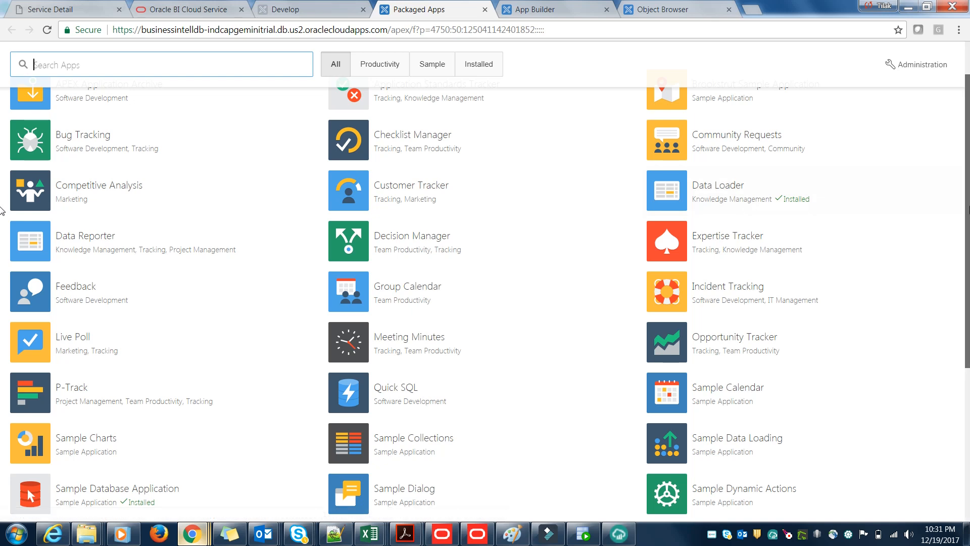
pyautogui.scroll(1, 968, 162)
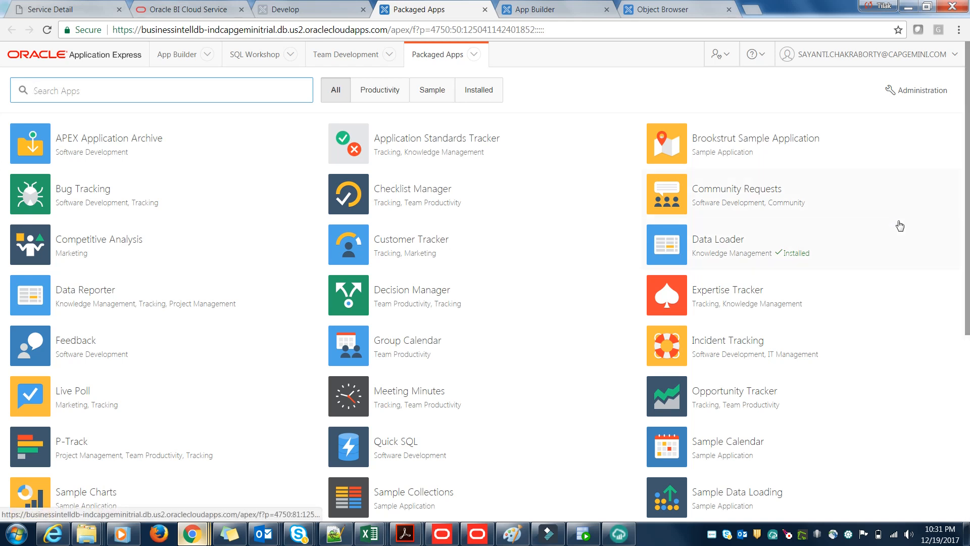
# Step: Switch to Data Sync, start Windows Task Manager, and check the system performance and the processes' memory use
pyautogui.click(622, 536)
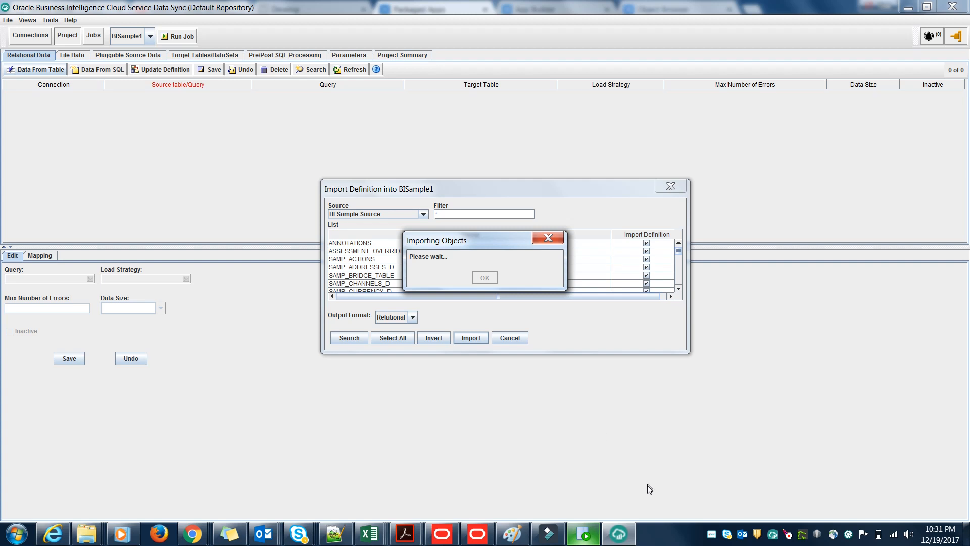
pyautogui.rightClick(667, 533)
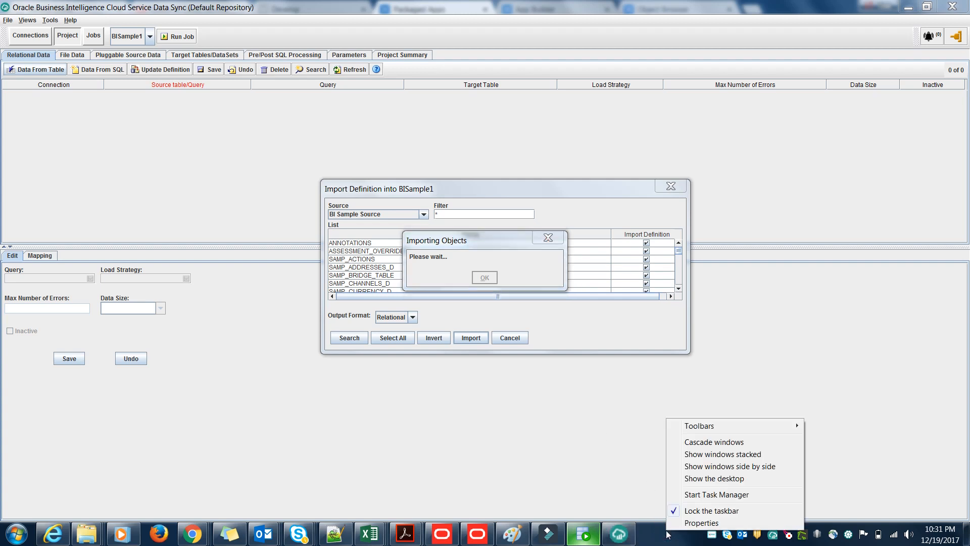
pyautogui.click(700, 497)
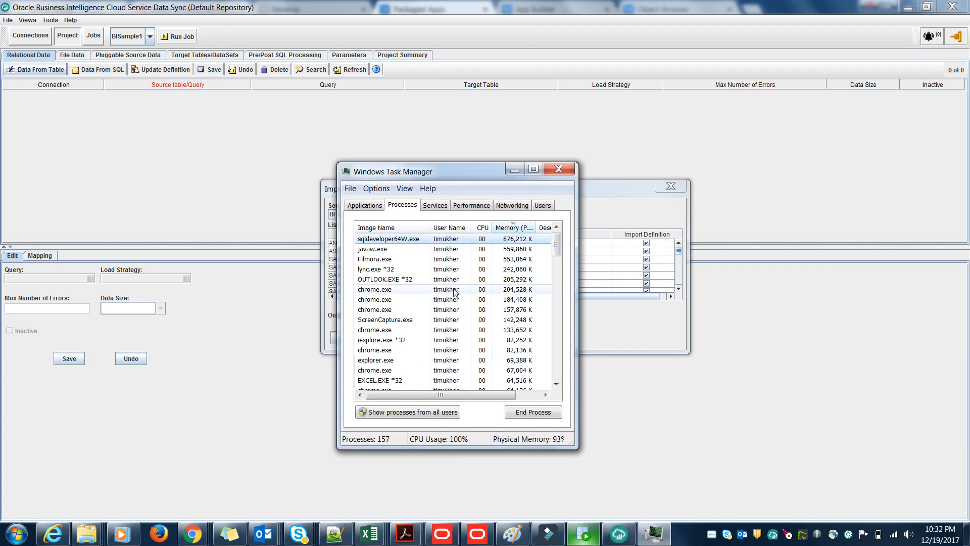
pyautogui.click(471, 205)
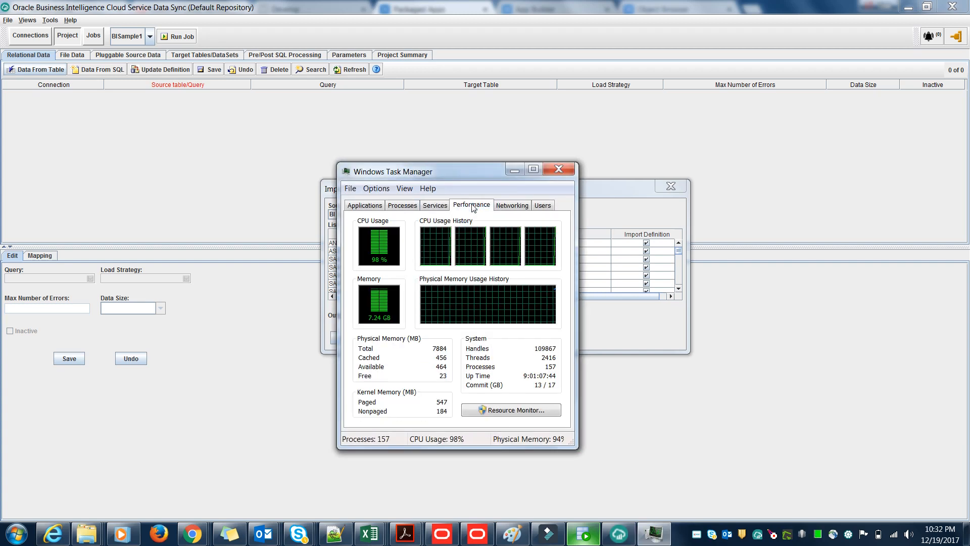
pyautogui.click(399, 209)
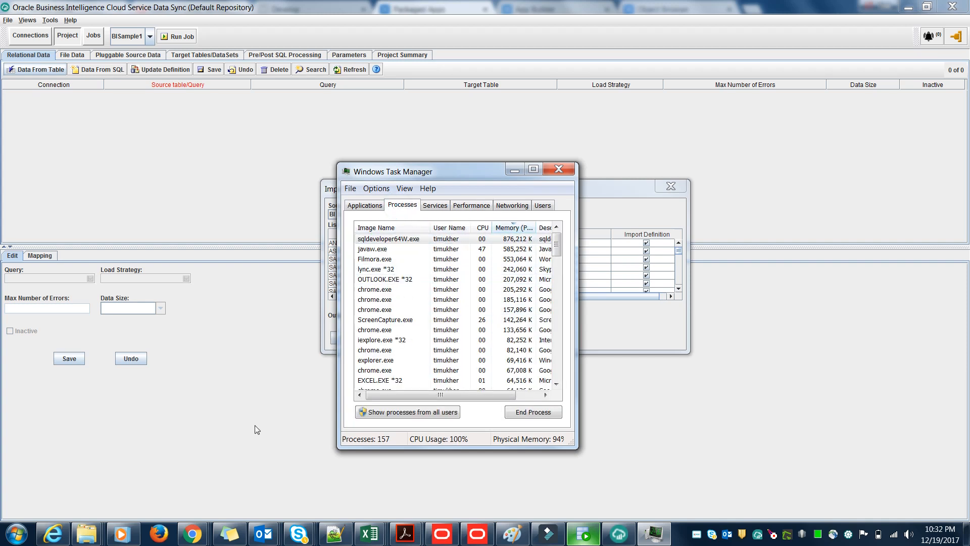
# Step: Recheck the services, CPU and memory performance, and running processes in Task Manager
pyautogui.click(93, 536)
pyautogui.click(93, 537)
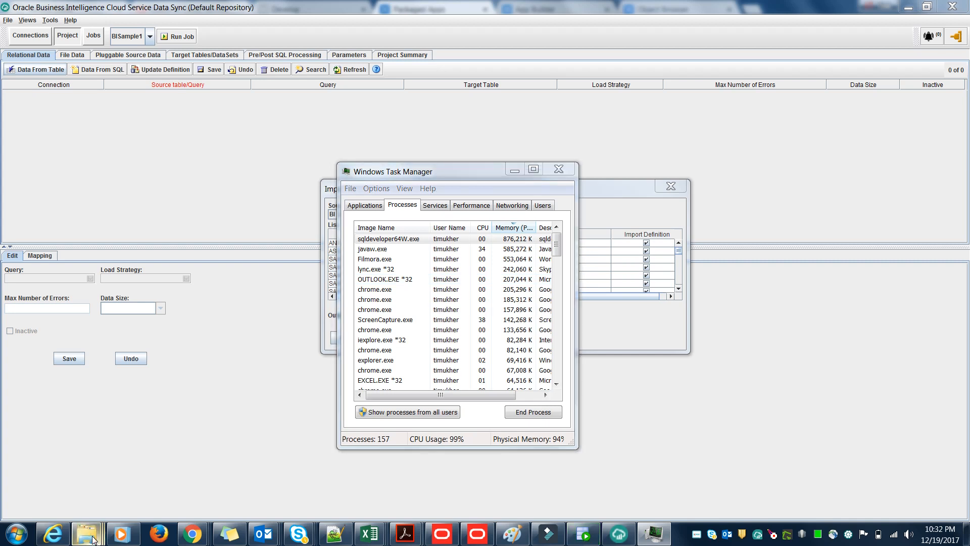
pyautogui.click(443, 177)
pyautogui.click(436, 205)
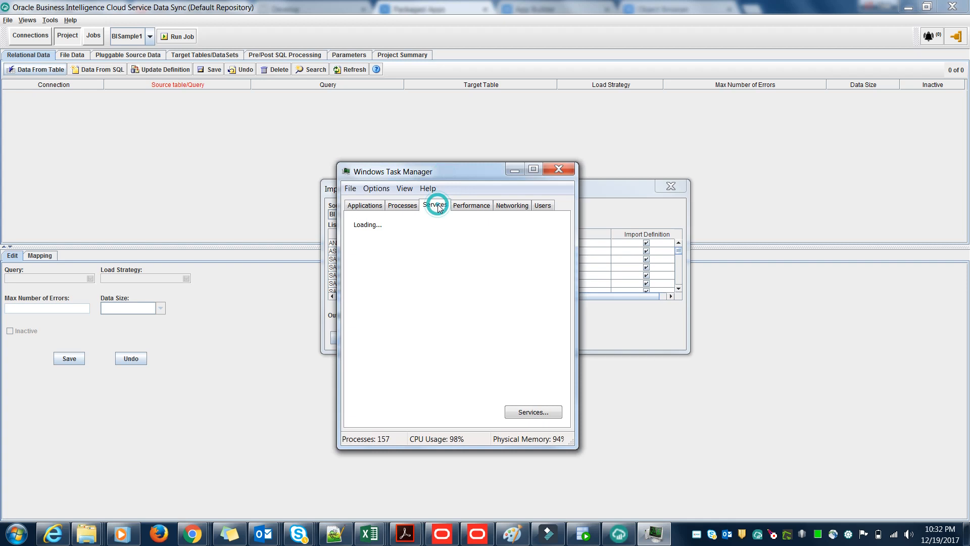
pyautogui.click(462, 209)
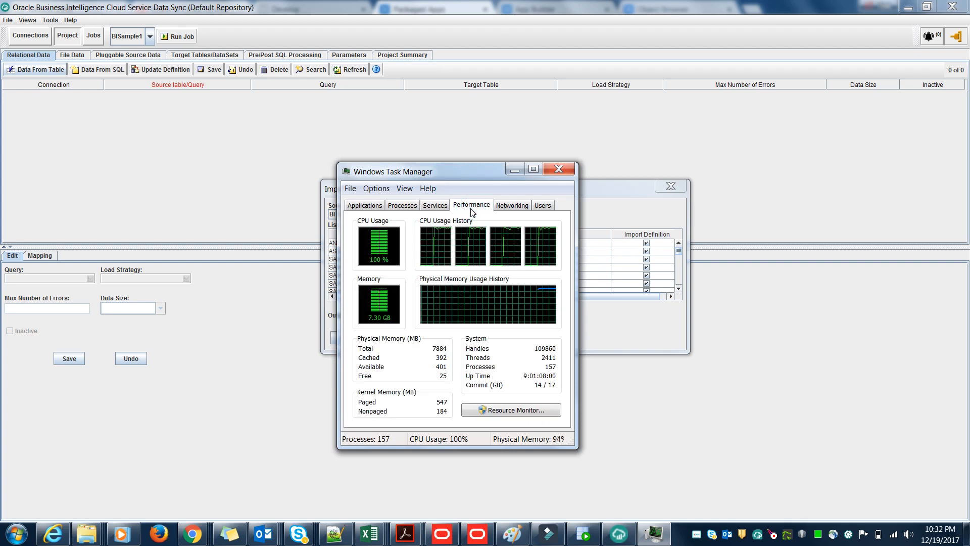
pyautogui.click(409, 207)
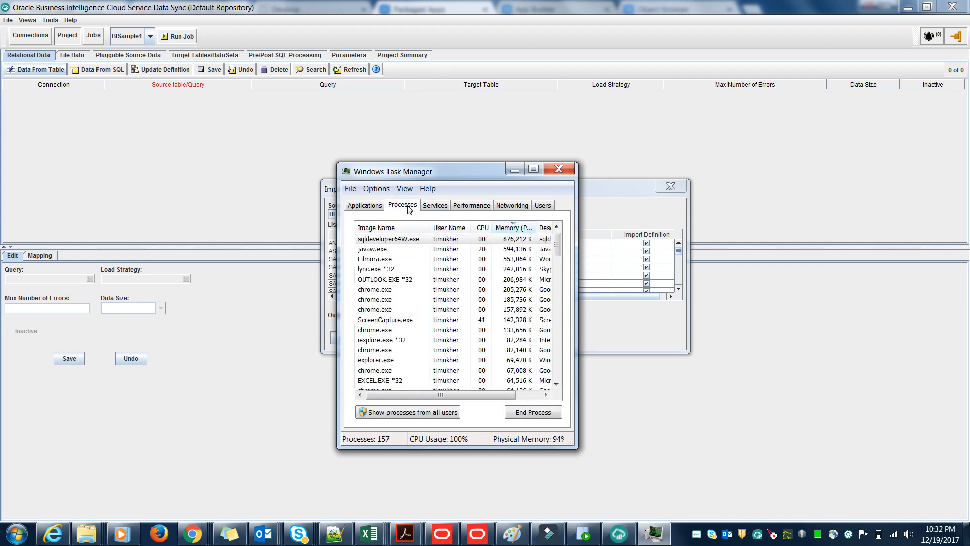
# Step: Switch to the Oracle BI Administration Tool, close QA.rpd, and recheck the performance and processes in Task Manager
pyautogui.click(478, 537)
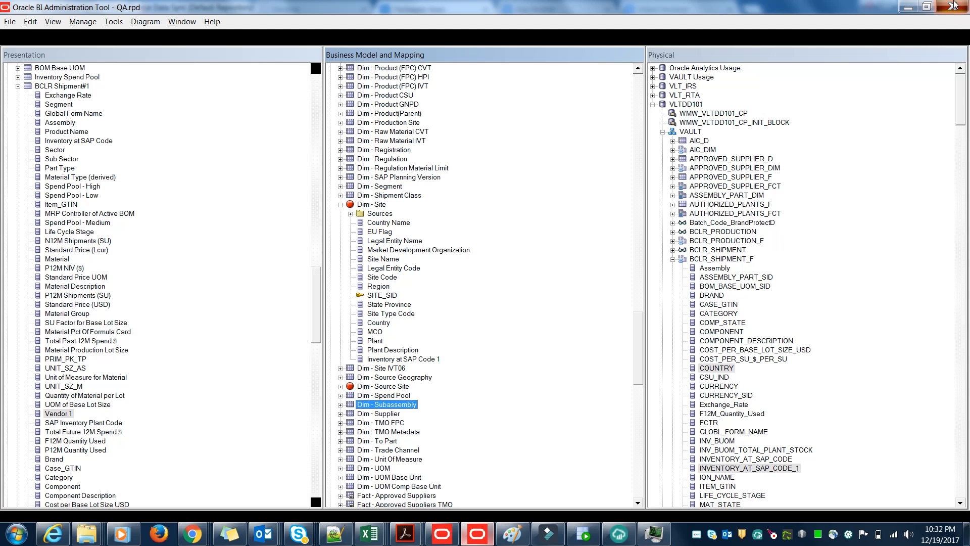
pyautogui.click(954, 6)
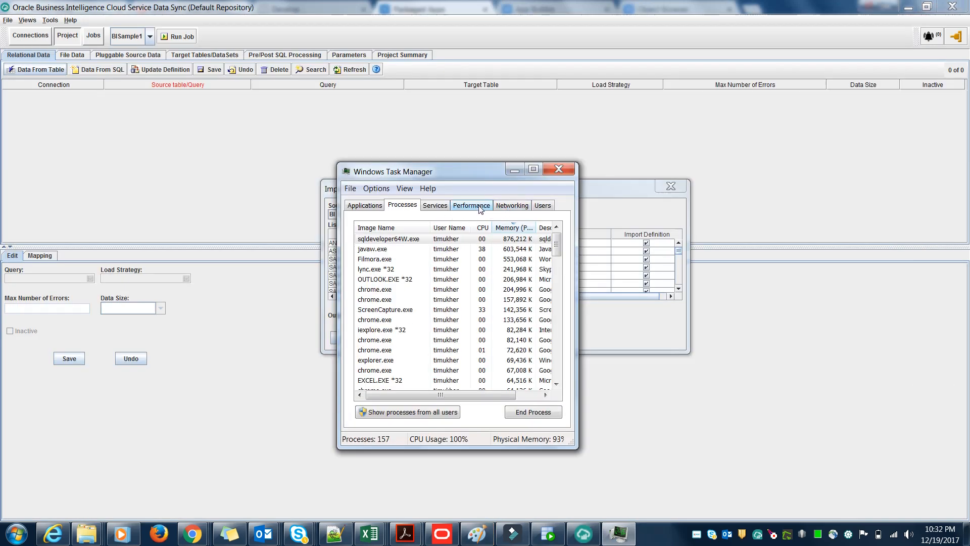
pyautogui.click(479, 207)
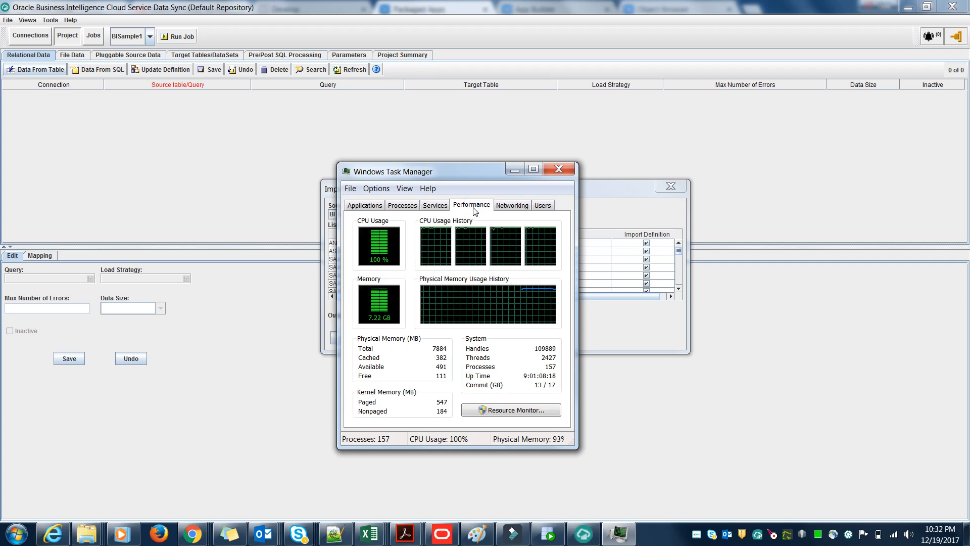
pyautogui.click(404, 205)
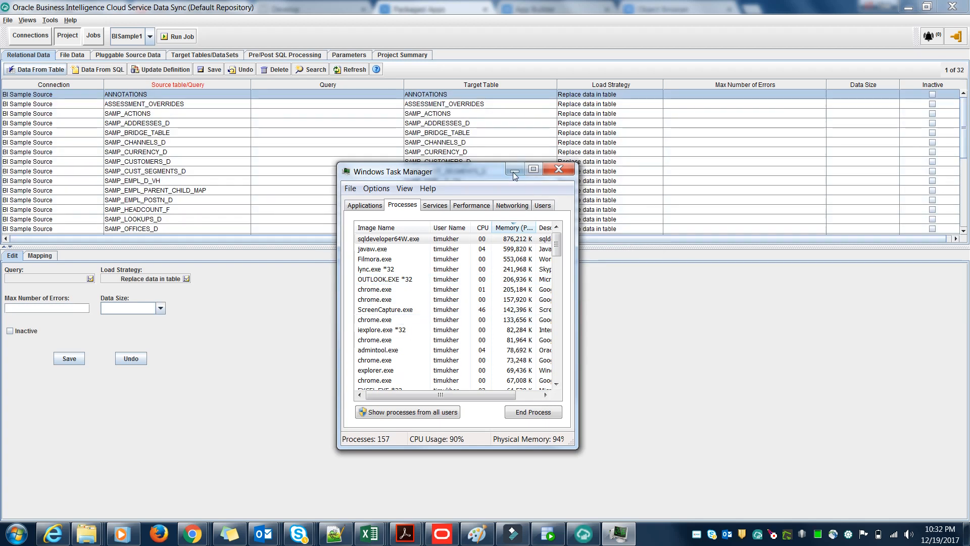
# Step: Close Windows Task Manager to get back to the project's relational data in Data Sync
pyautogui.click(514, 170)
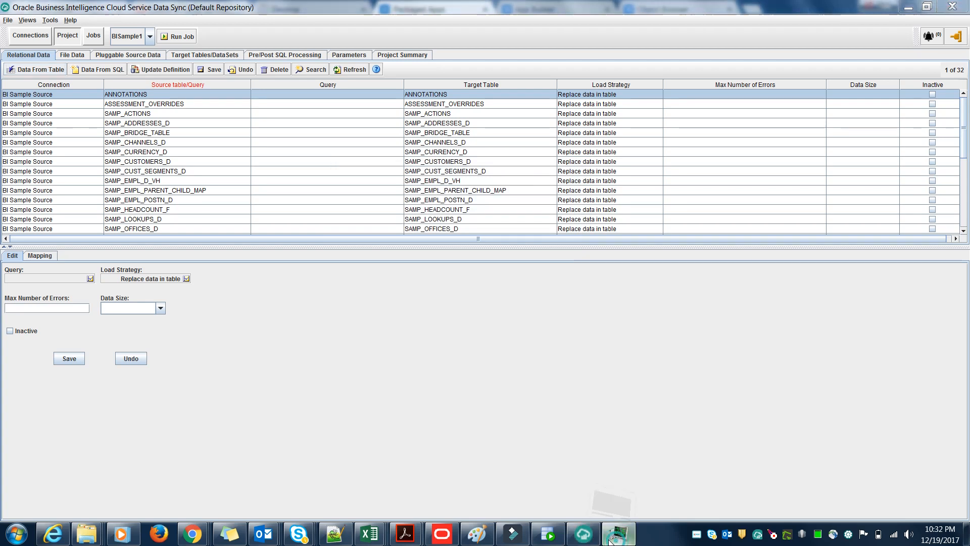
pyautogui.click(617, 537)
pyautogui.click(567, 172)
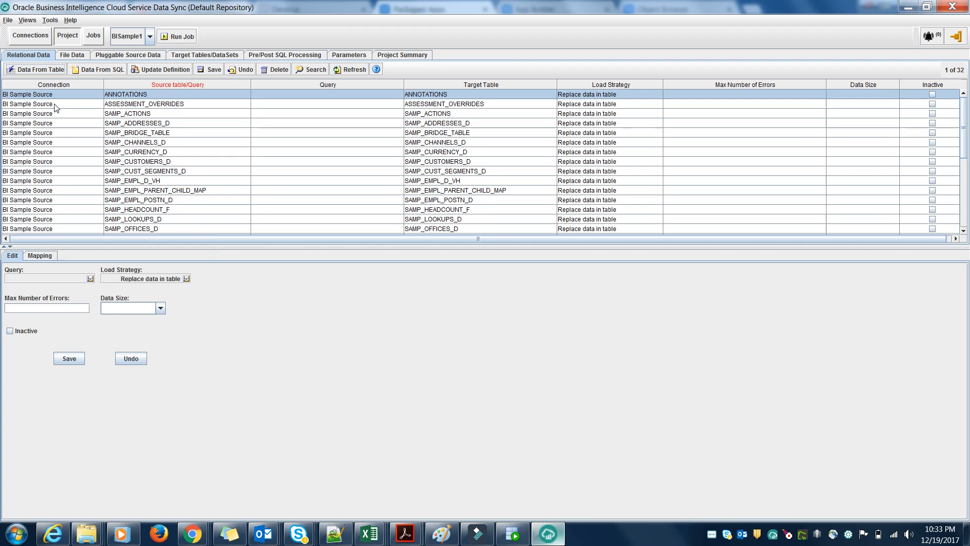
# Step: Review the column mapping of the SAMP_ACTIONS source table, dismissing the note about expressions and joins
pyautogui.click(60, 115)
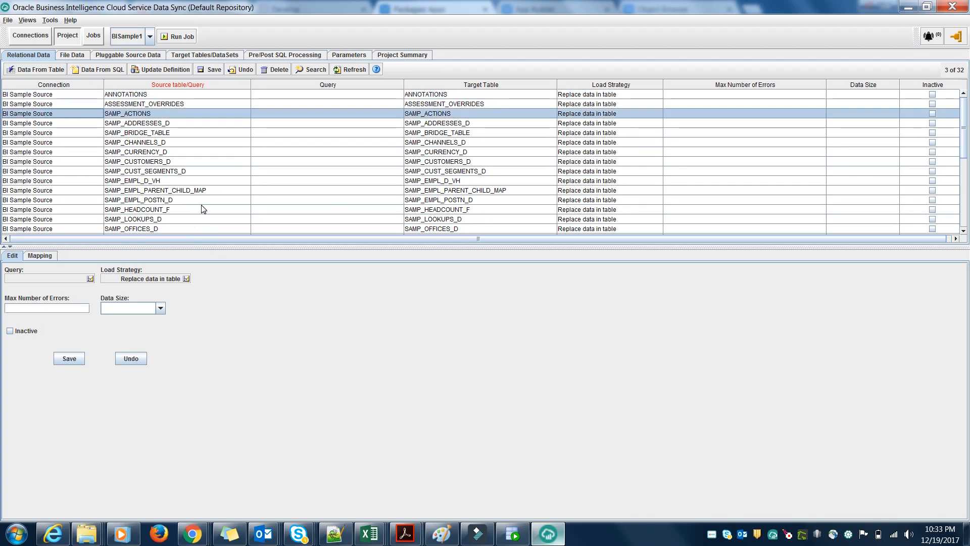
pyautogui.click(43, 255)
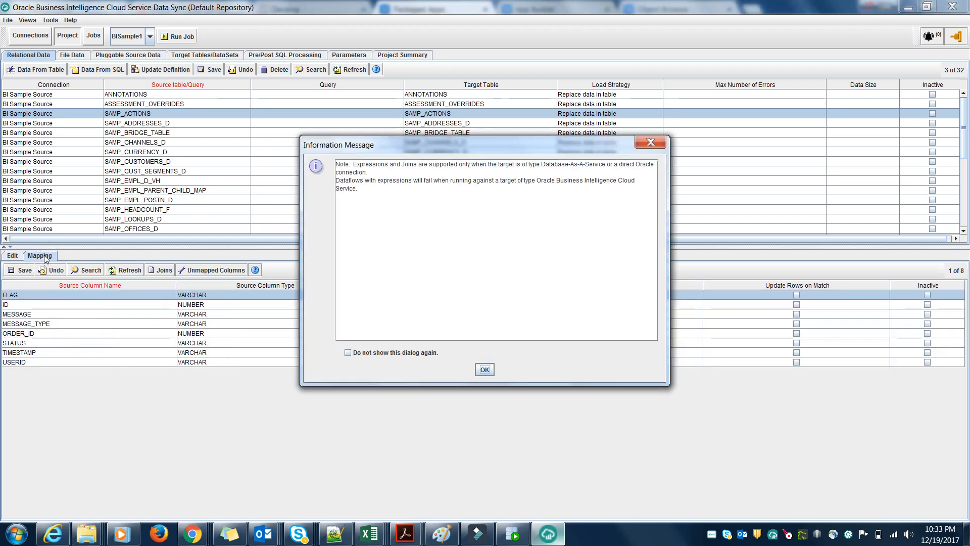
pyautogui.click(482, 370)
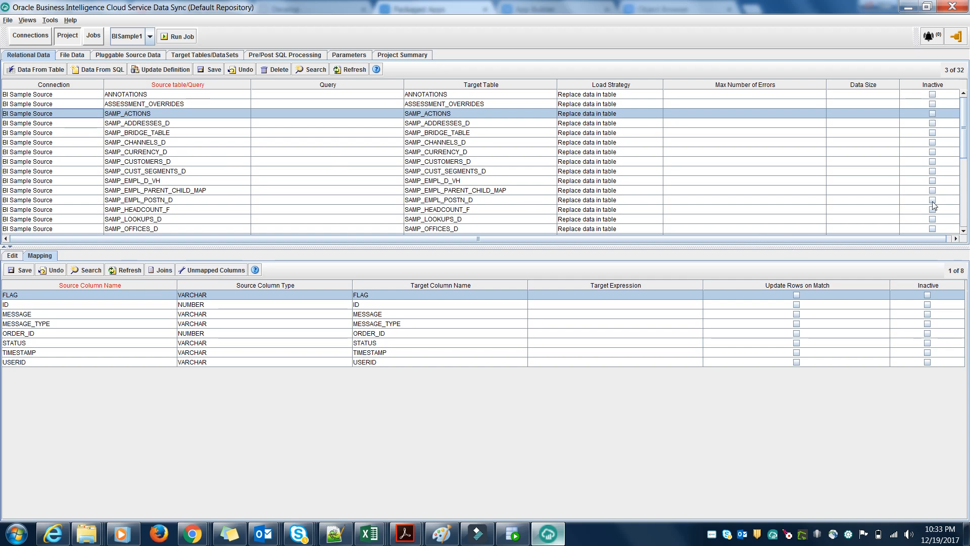
pyautogui.moveTo(962, 122); pyautogui.dragTo(969, 69)
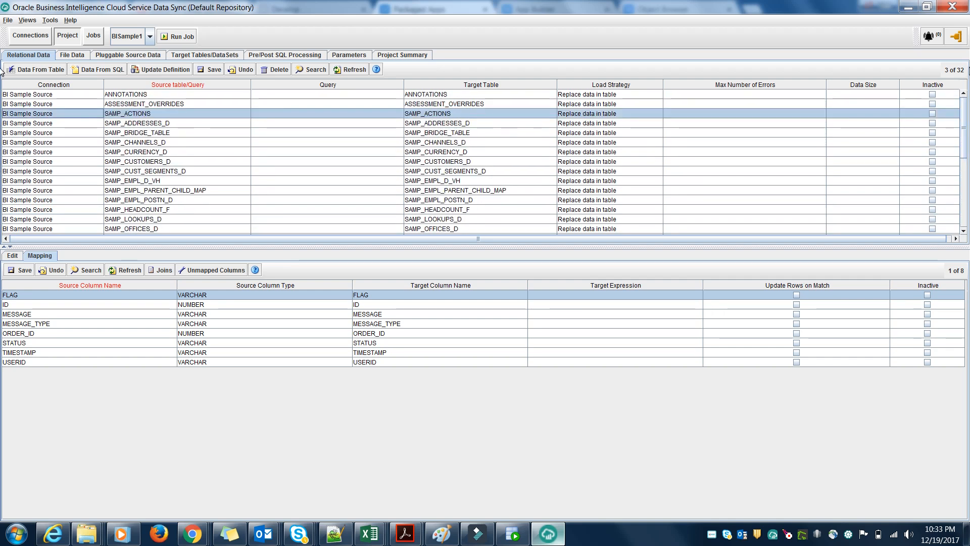
# Step: Set the load strategy of SAMP_ACTIONS to Append data to table and save the change
pyautogui.click(12, 256)
pyautogui.click(186, 278)
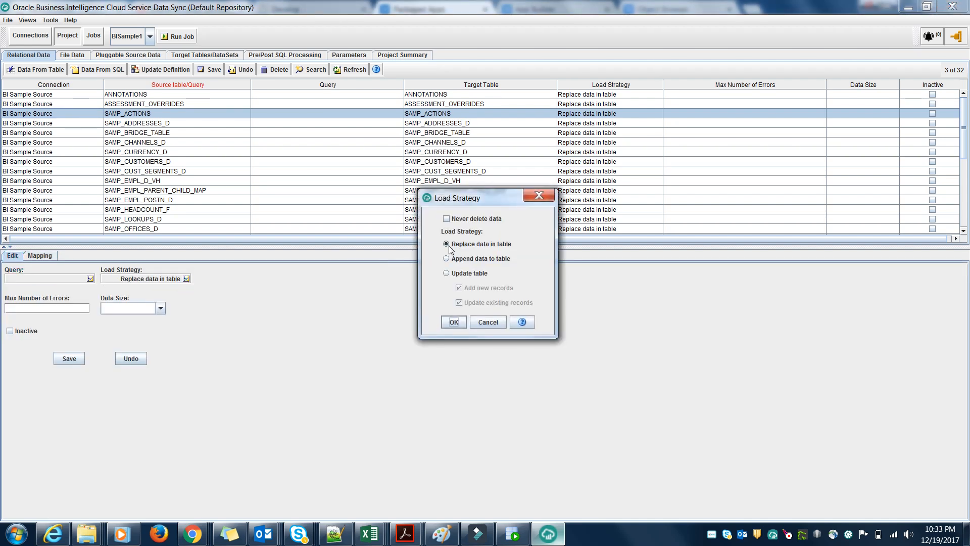
pyautogui.click(446, 259)
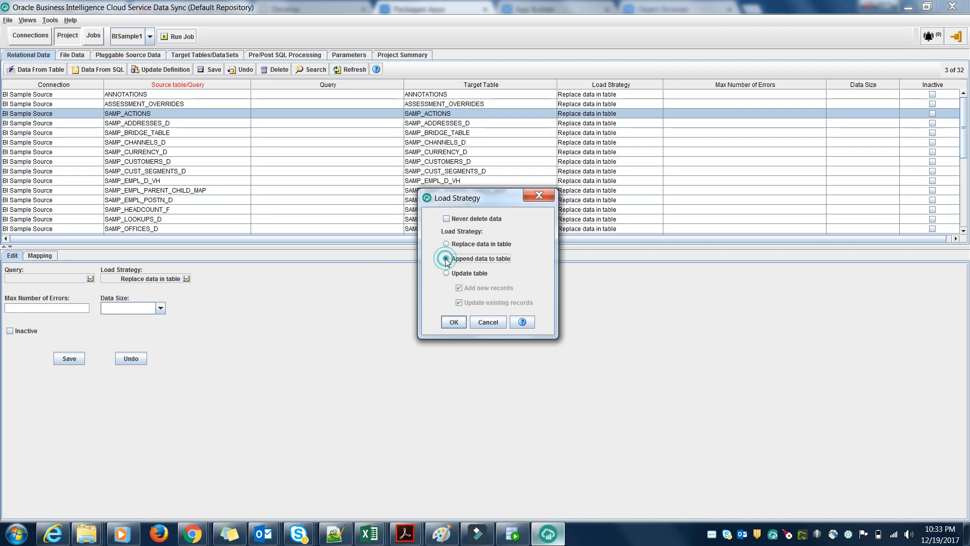
pyautogui.click(454, 324)
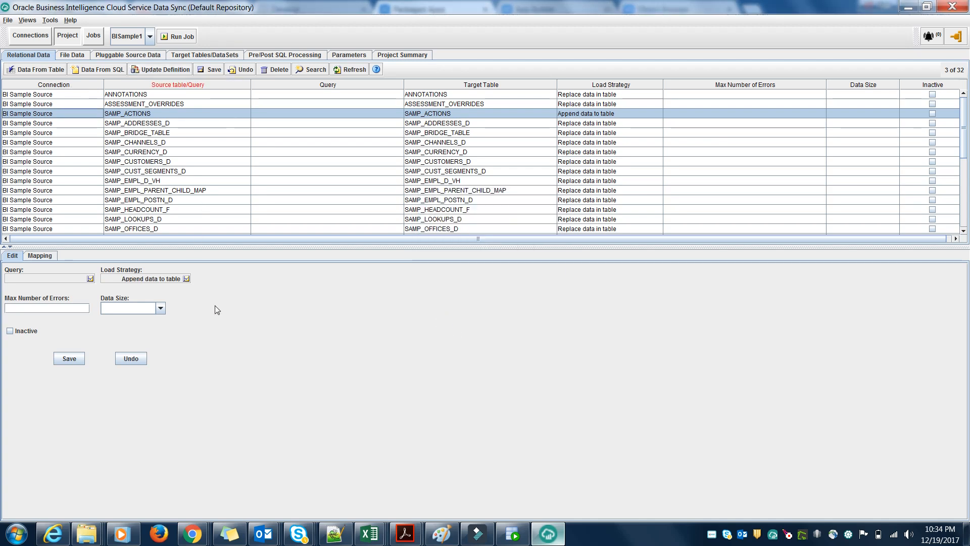
pyautogui.click(70, 358)
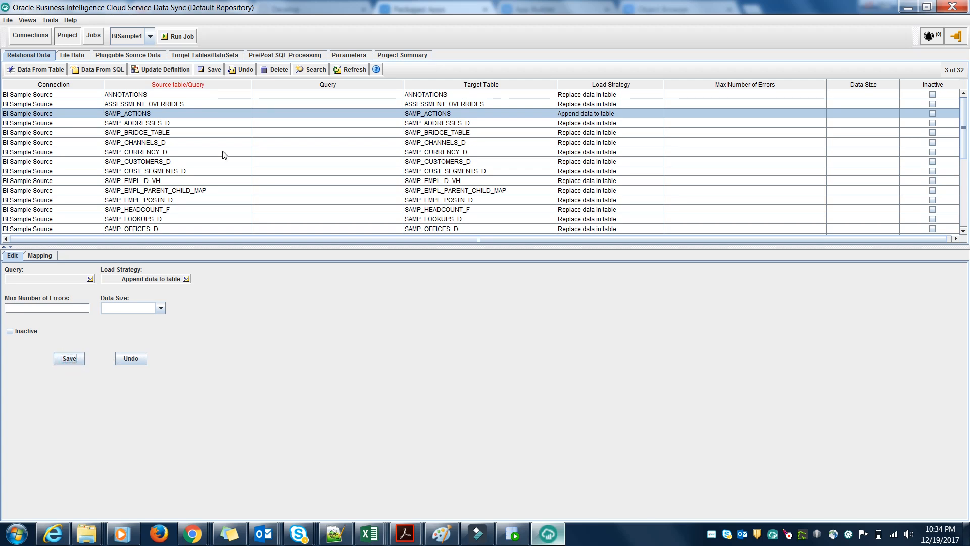
# Step: Open the jobs of project BISample1, try to create a new job, and dismiss the message
pyautogui.click(93, 37)
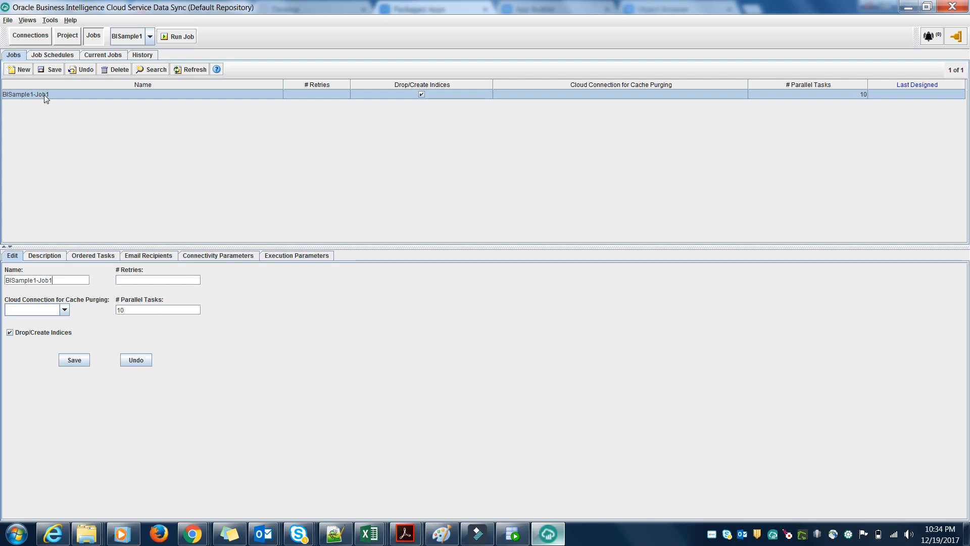
pyautogui.click(56, 56)
pyautogui.click(14, 55)
pyautogui.click(20, 69)
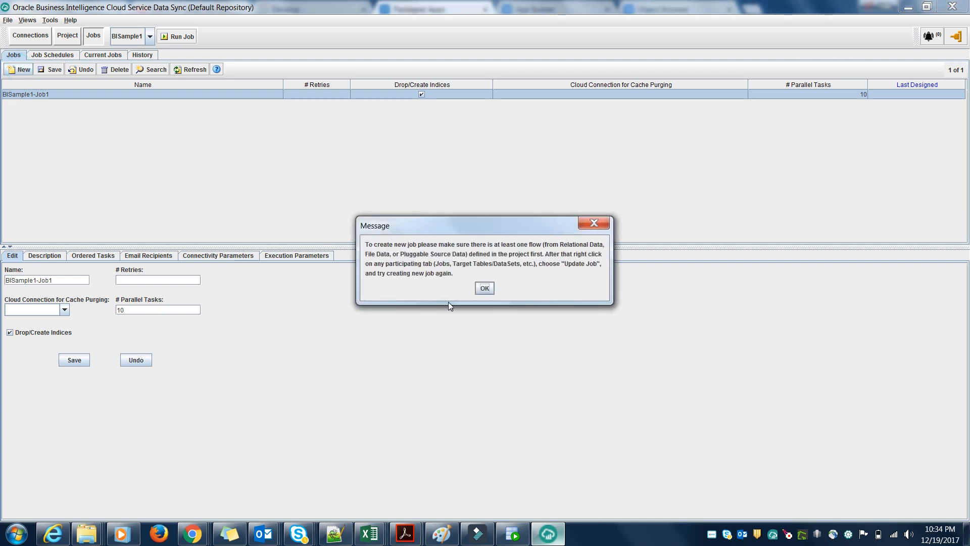
pyautogui.click(485, 288)
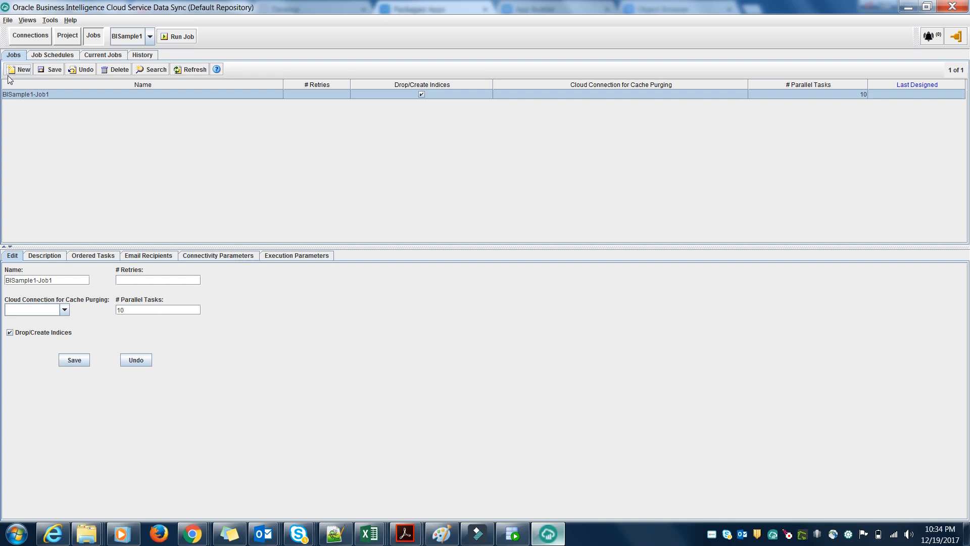
# Step: Examine BISample1-Job1's description, settings and ordered tasks, check the job schedules and current jobs, and return to the job list
pyautogui.click(44, 259)
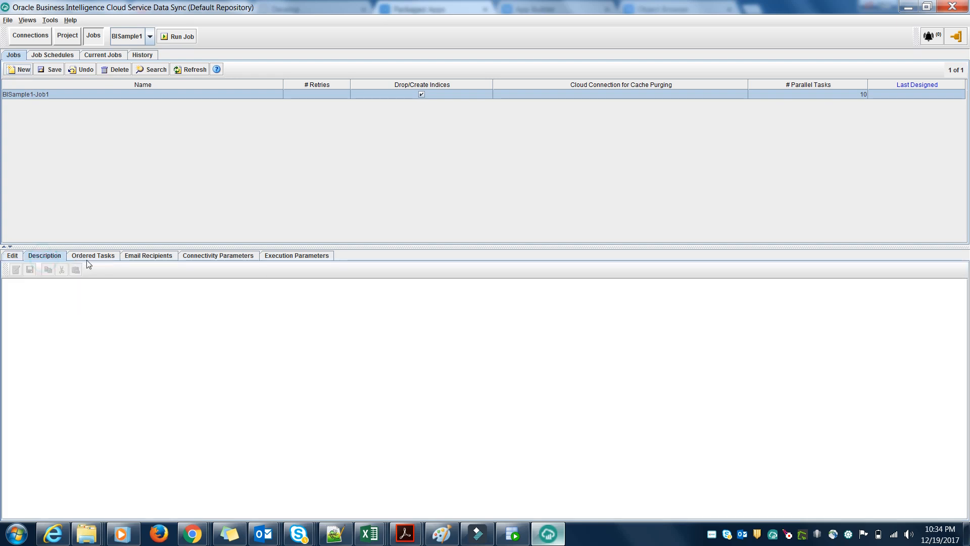
pyautogui.click(12, 257)
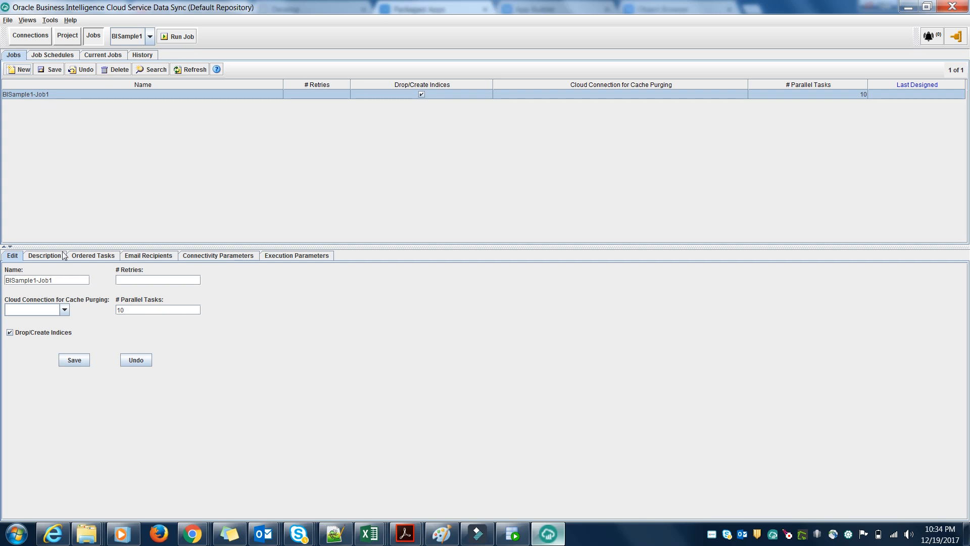
pyautogui.click(93, 257)
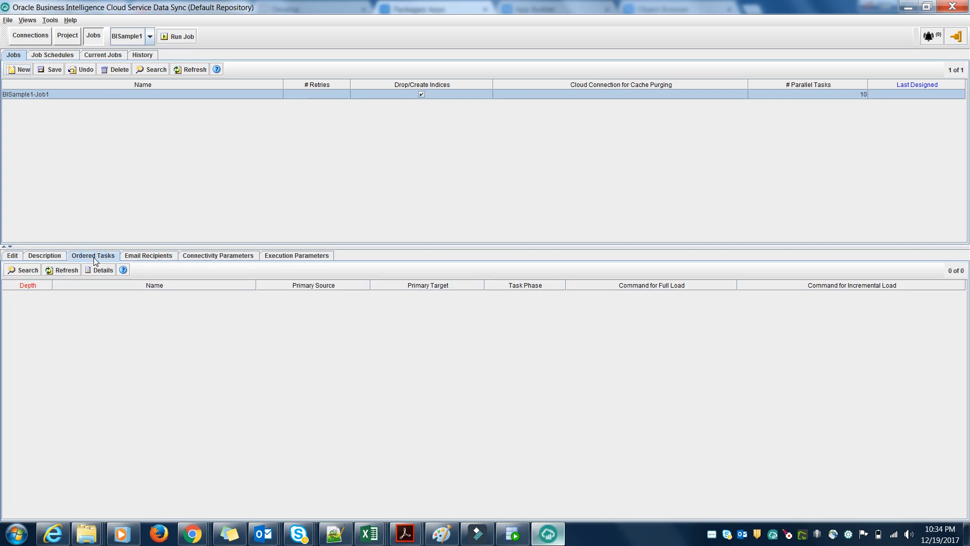
pyautogui.click(65, 272)
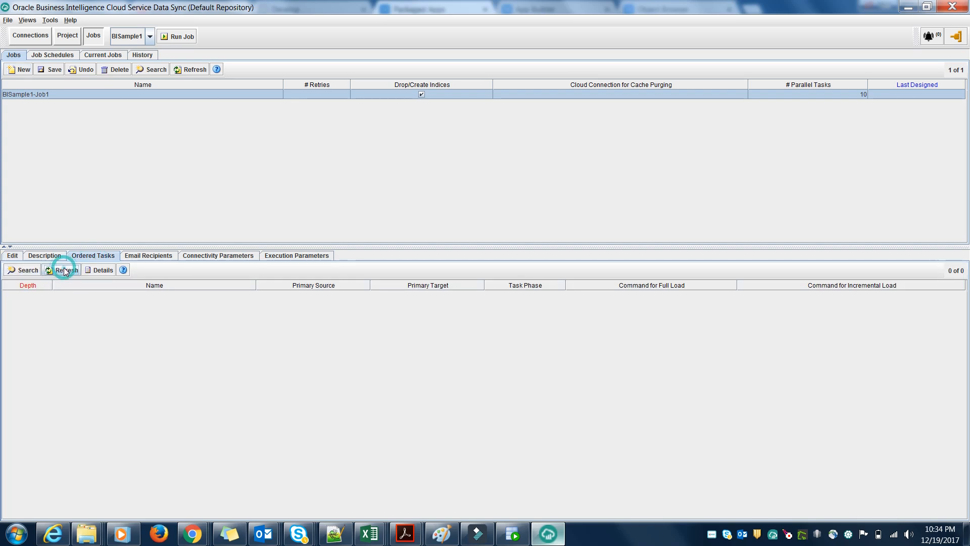
pyautogui.click(47, 56)
pyautogui.click(98, 55)
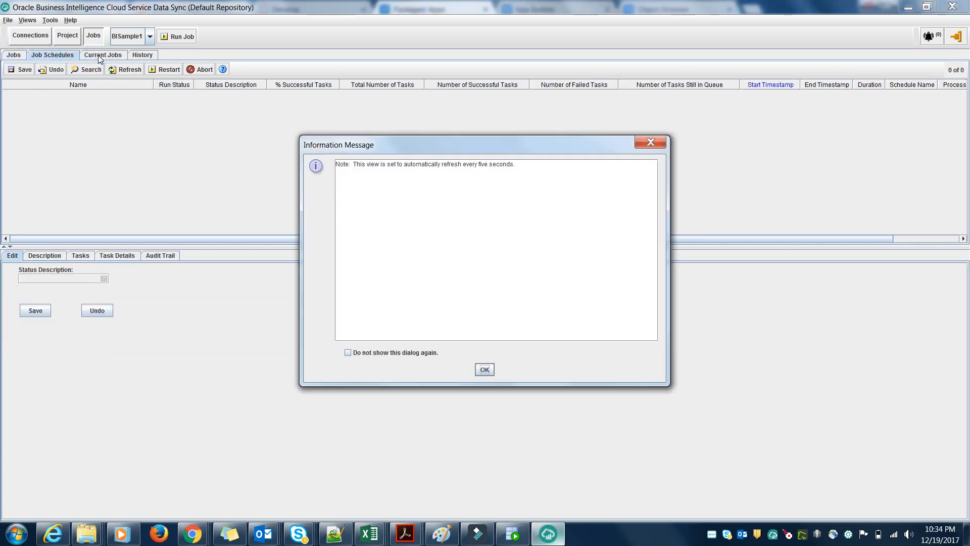
pyautogui.click(483, 367)
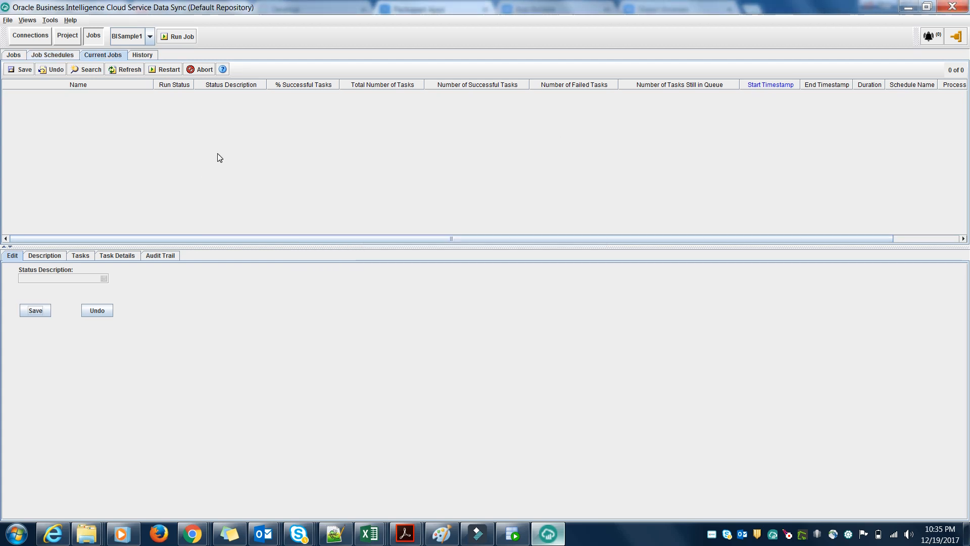
pyautogui.click(13, 55)
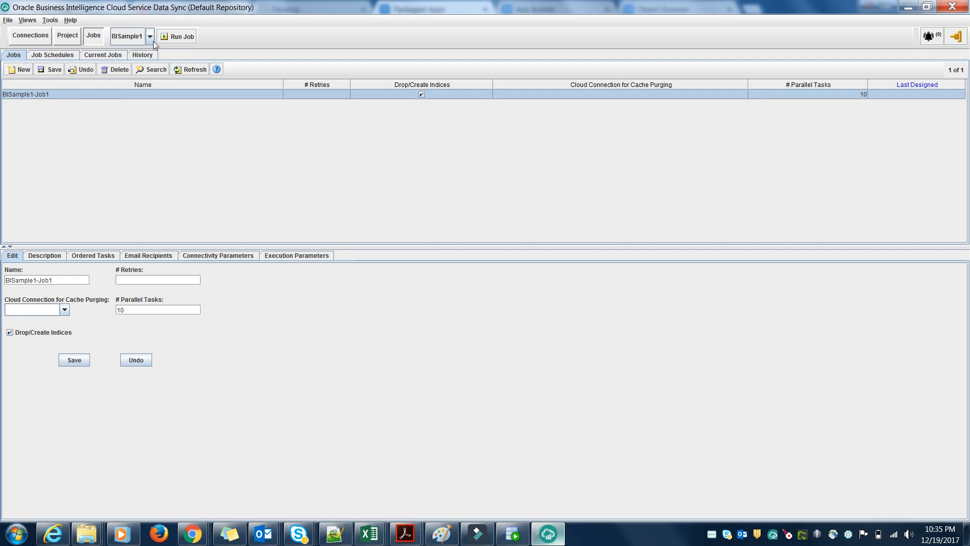
# Step: Run BISample1-Job1, confirm the request, and open its run among the current jobs
pyautogui.click(171, 37)
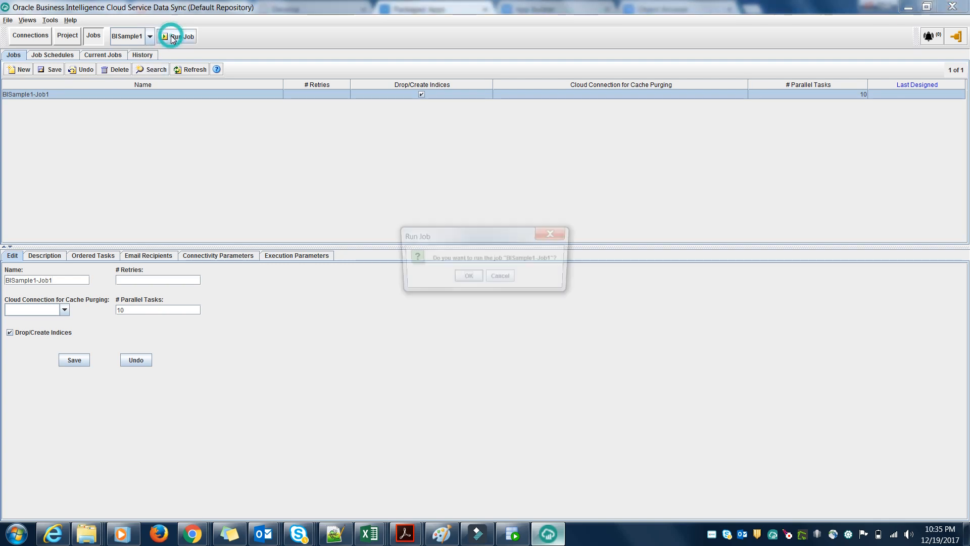
pyautogui.click(466, 278)
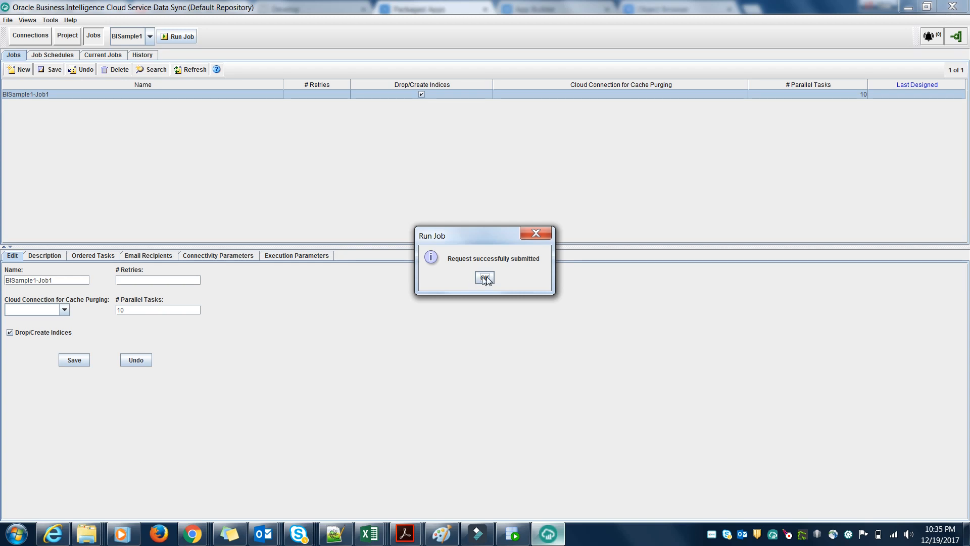
pyautogui.click(485, 278)
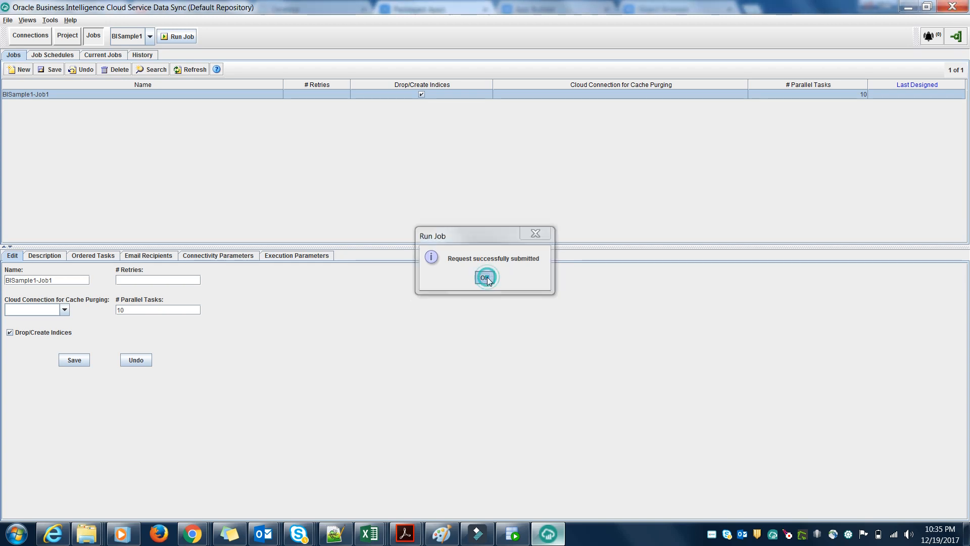
pyautogui.click(102, 55)
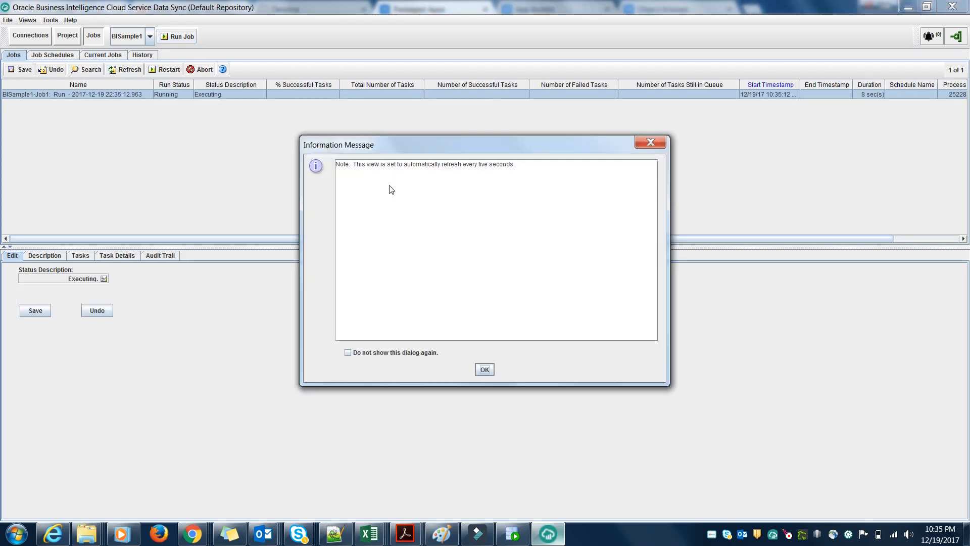
pyautogui.click(485, 370)
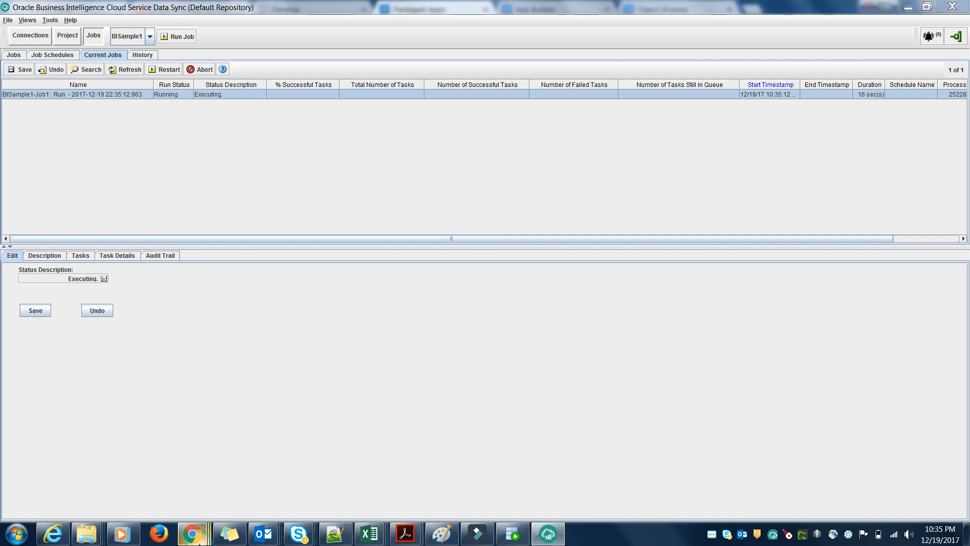
# Step: Switch to Chrome, close the App Builder and Packaged Apps pages, and go back to the Develop page
pyautogui.moveTo(192, 533)
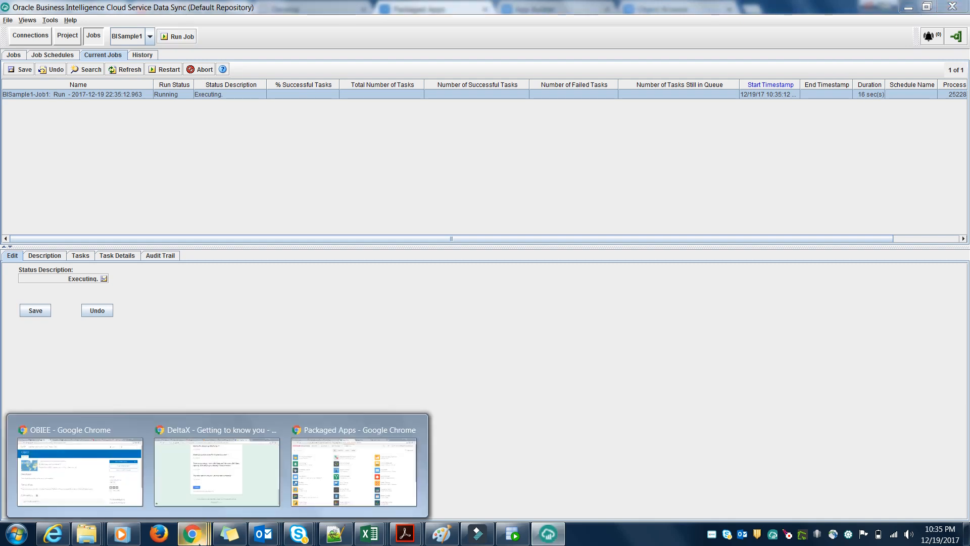
pyautogui.click(358, 472)
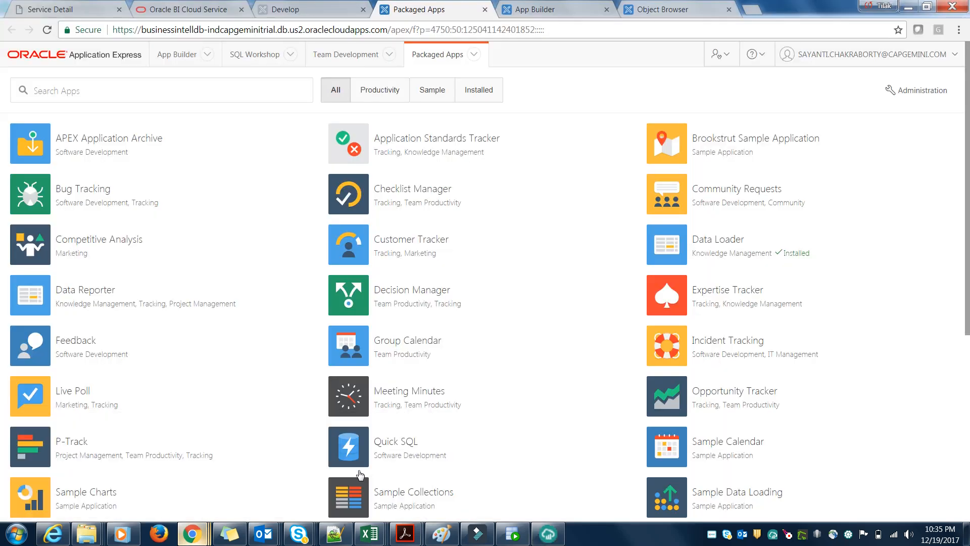
pyautogui.click(550, 13)
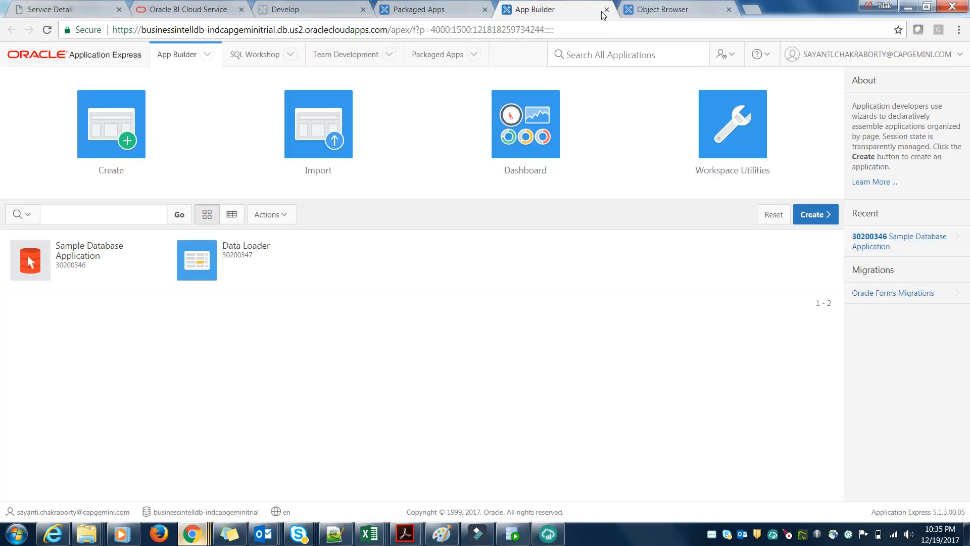
pyautogui.click(604, 11)
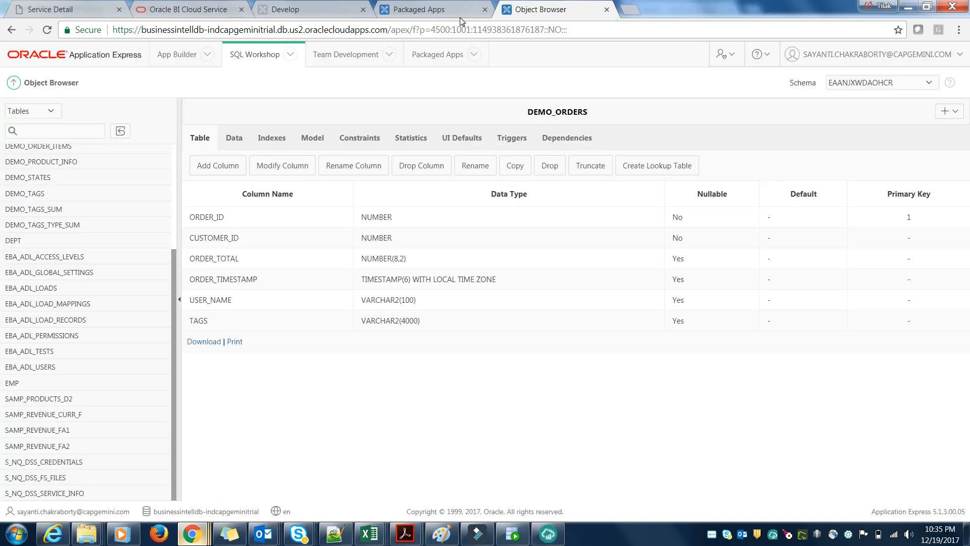
pyautogui.click(485, 10)
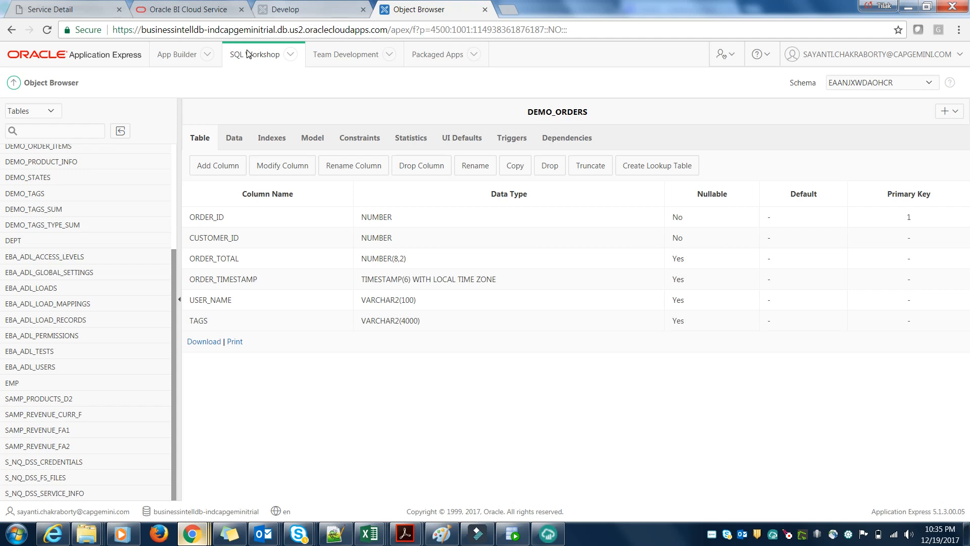
pyautogui.hotkey('ctrl', 'shift', 'Tab')
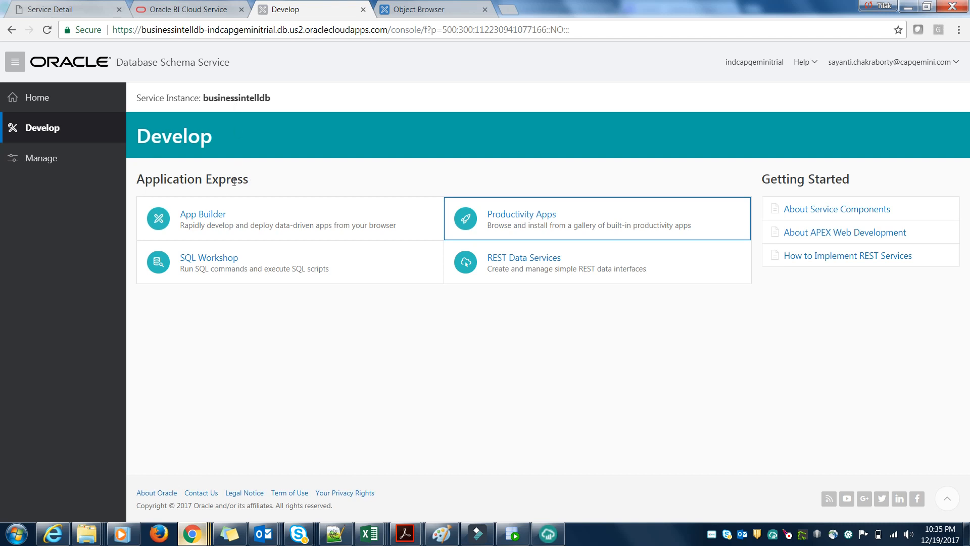
# Step: Open SQL Workshop from the Develop page and switch to Data Sync
pyautogui.click(215, 259)
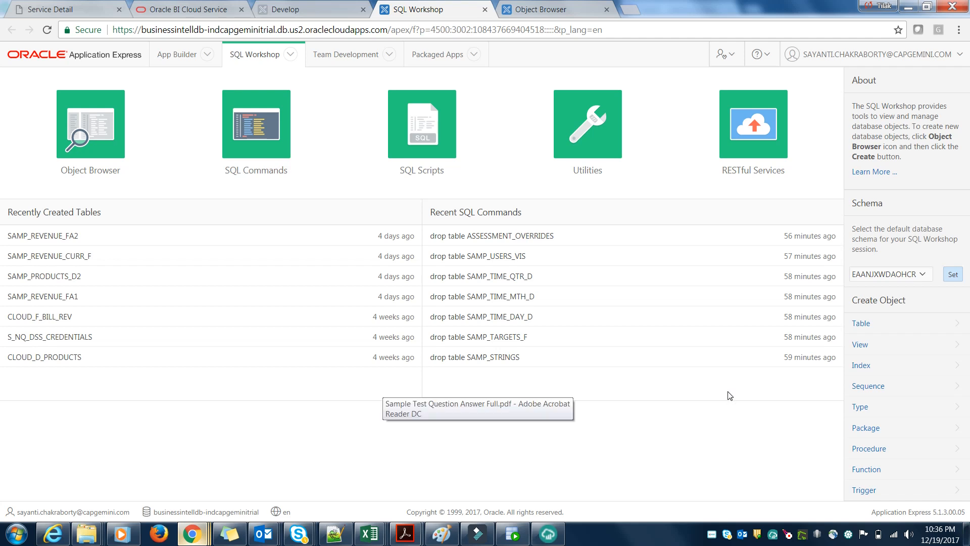
pyautogui.moveTo(405, 534)
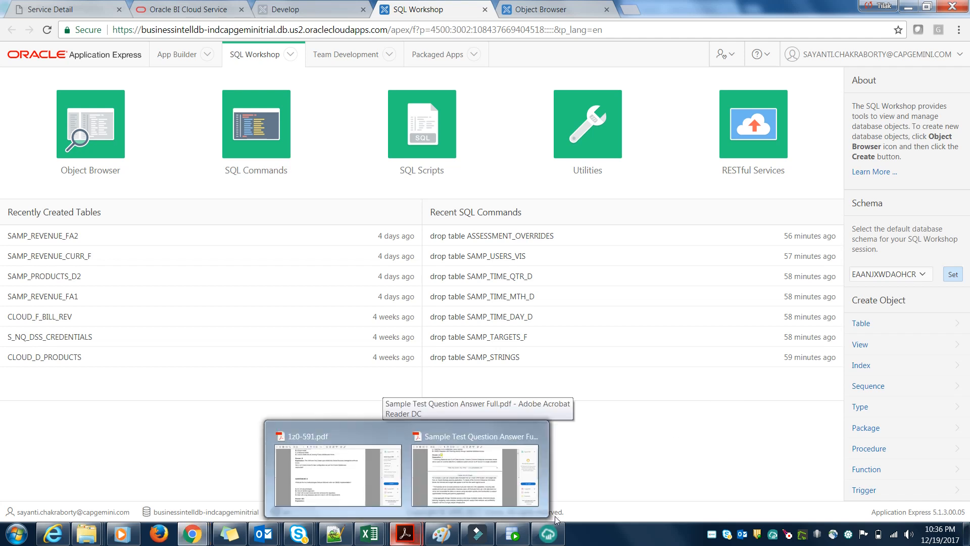
pyautogui.click(554, 534)
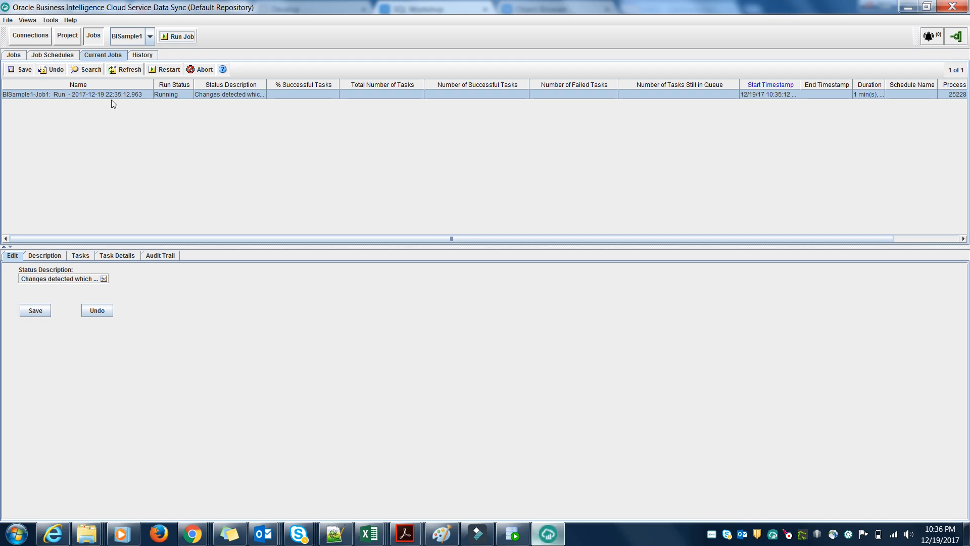
# Step: Refresh the current jobs, read the run's Status Description in a widened column, restore the column width, and inspect the remaining columns
pyautogui.click(134, 74)
pyautogui.moveTo(267, 84); pyautogui.dragTo(418, 85)
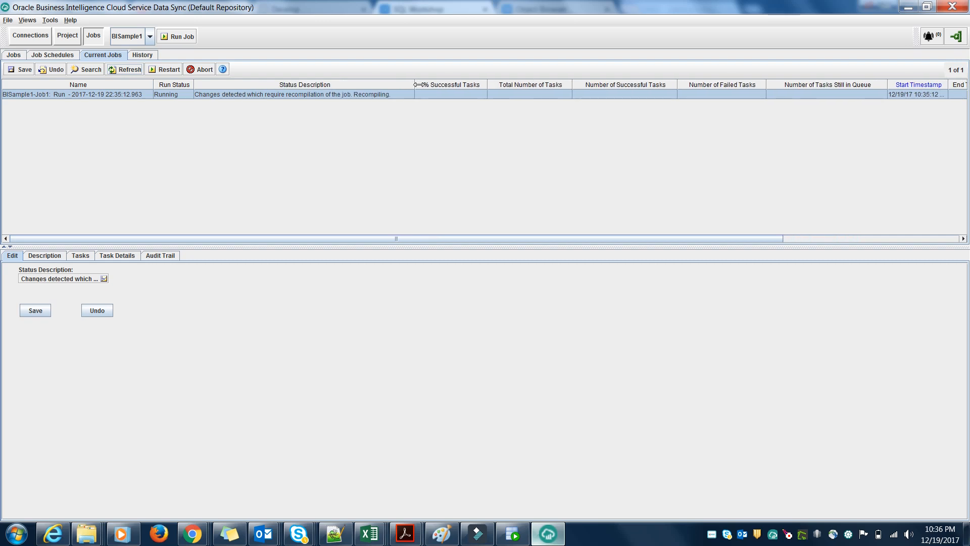
pyautogui.moveTo(416, 84); pyautogui.dragTo(412, 85)
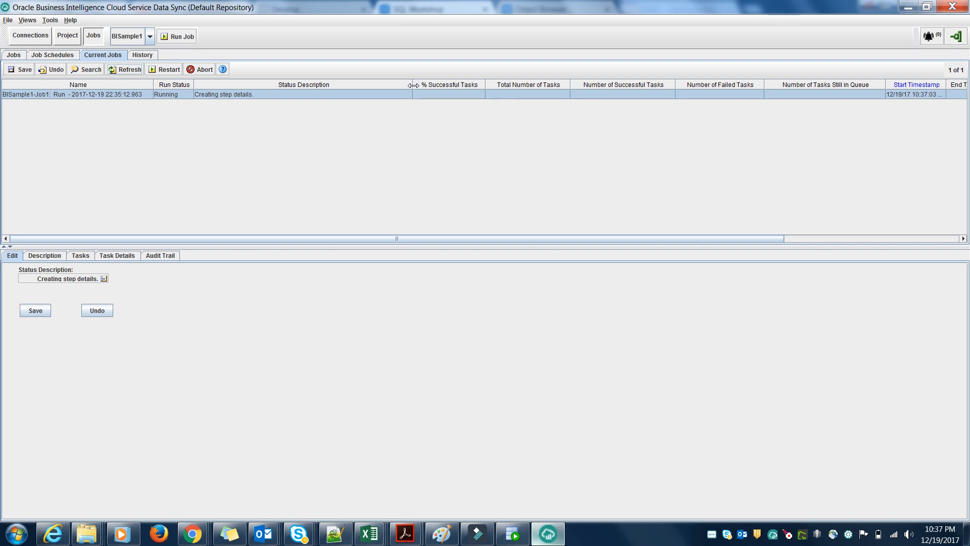
pyautogui.moveTo(412, 86); pyautogui.dragTo(260, 92)
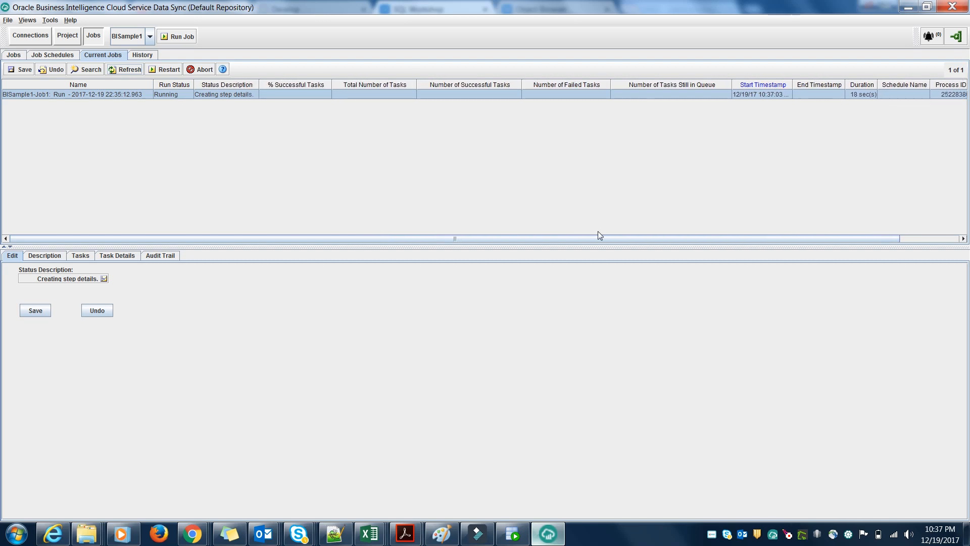
pyautogui.moveTo(601, 239); pyautogui.dragTo(821, 256)
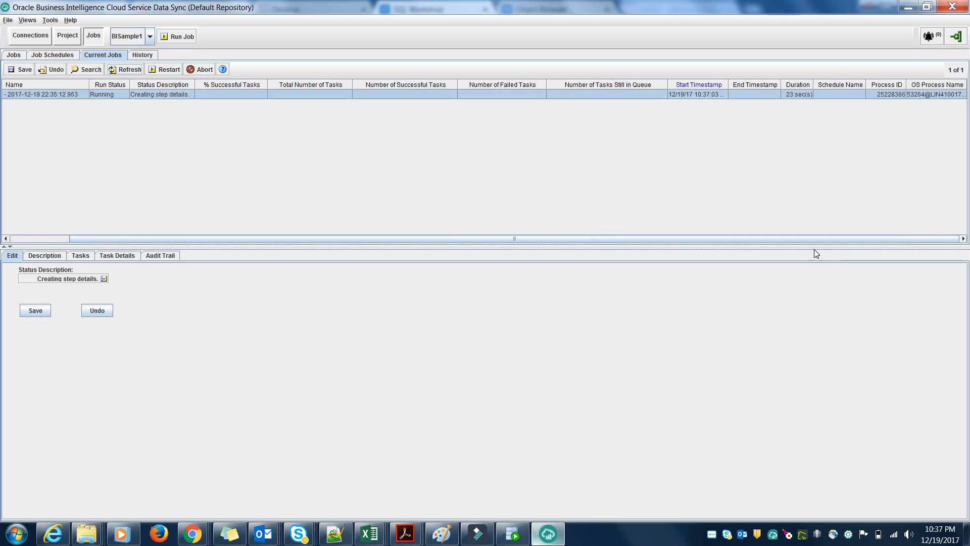
pyautogui.moveTo(507, 237); pyautogui.dragTo(424, 246)
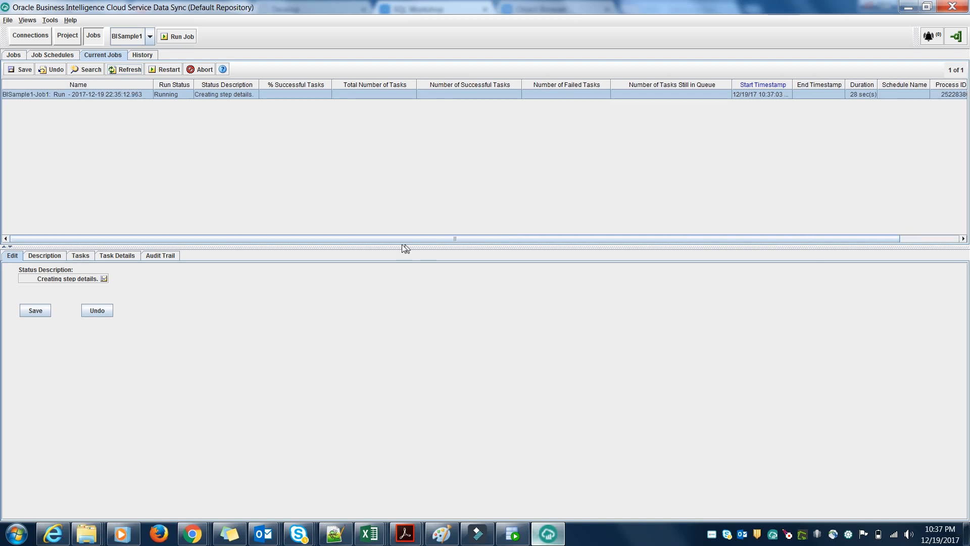
# Step: Switch to Chrome, reload the SQL Workshop page to check the recently created tables, and return to Data Sync
pyautogui.click(549, 537)
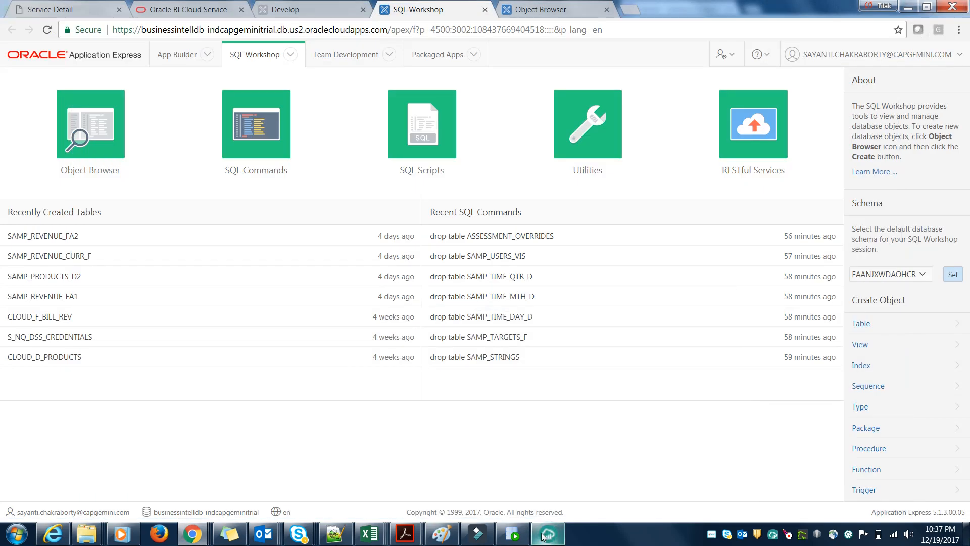
pyautogui.click(48, 30)
pyautogui.click(549, 534)
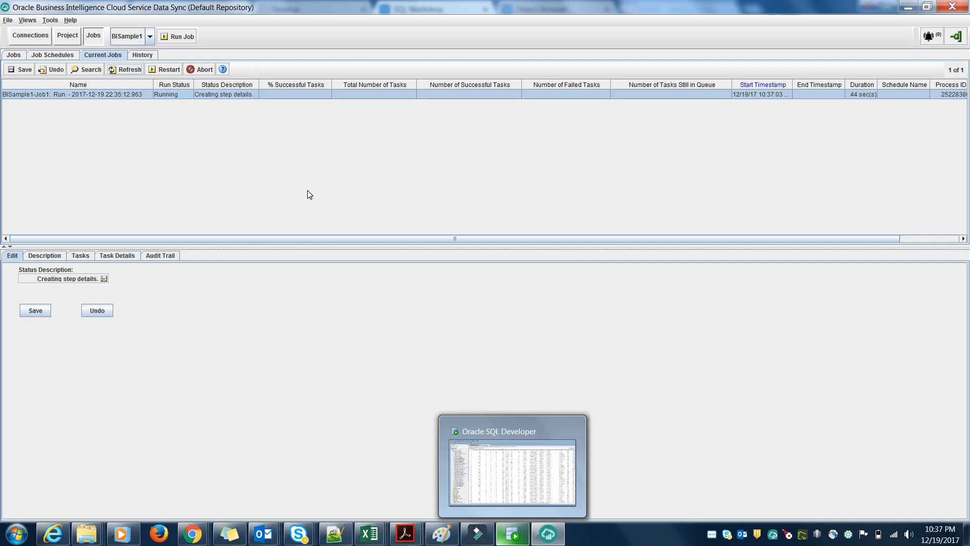
# Step: Refresh the status of the BISample1-Job1 run, look at the source tables in SQL Developer, and return to Data Sync
pyautogui.click(283, 98)
pyautogui.click(521, 533)
pyautogui.click(521, 534)
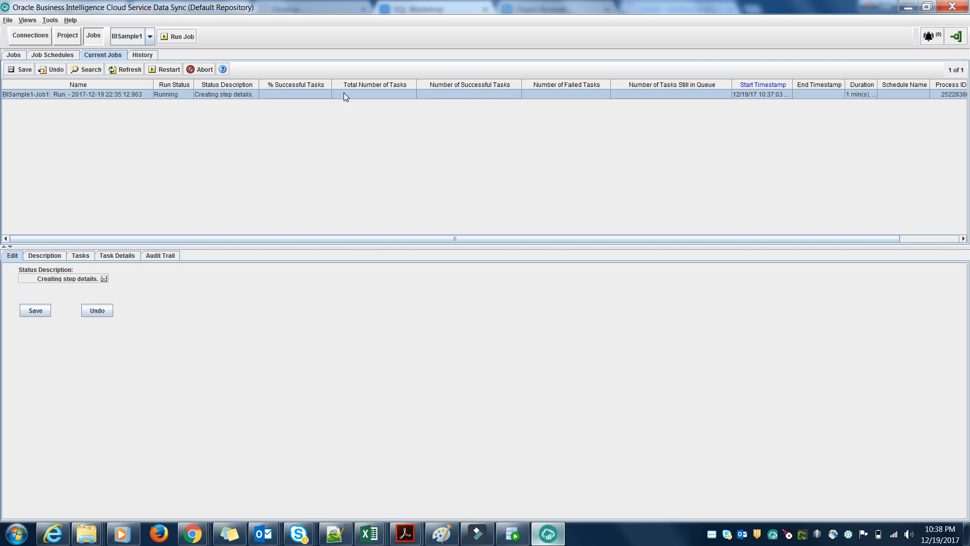
pyautogui.click(125, 72)
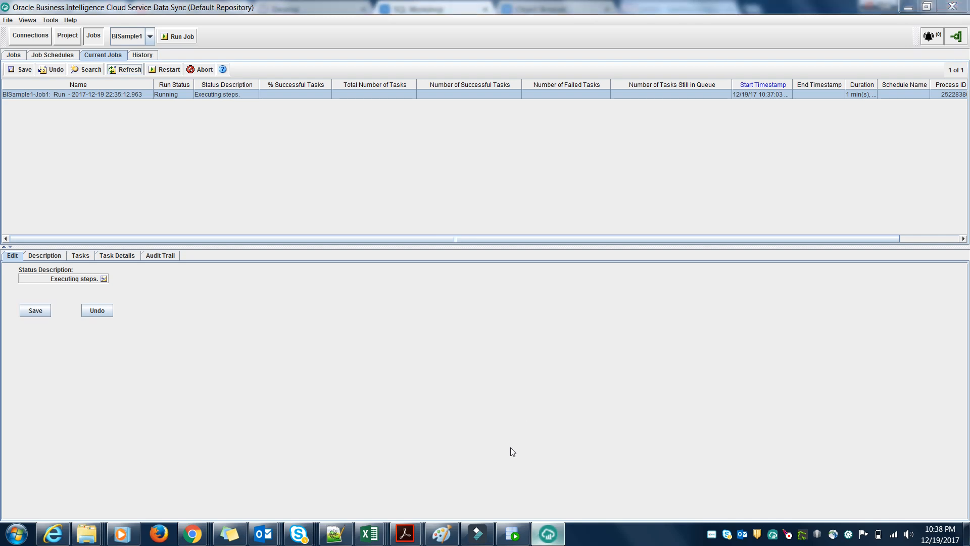
pyautogui.hotkey('alt', 'Tab')
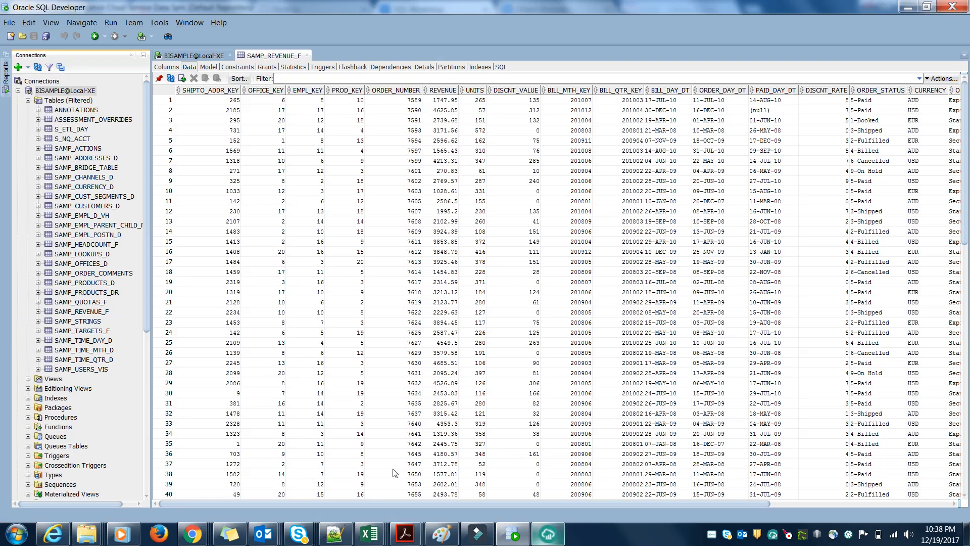
pyautogui.hotkey('alt', 'Tab')
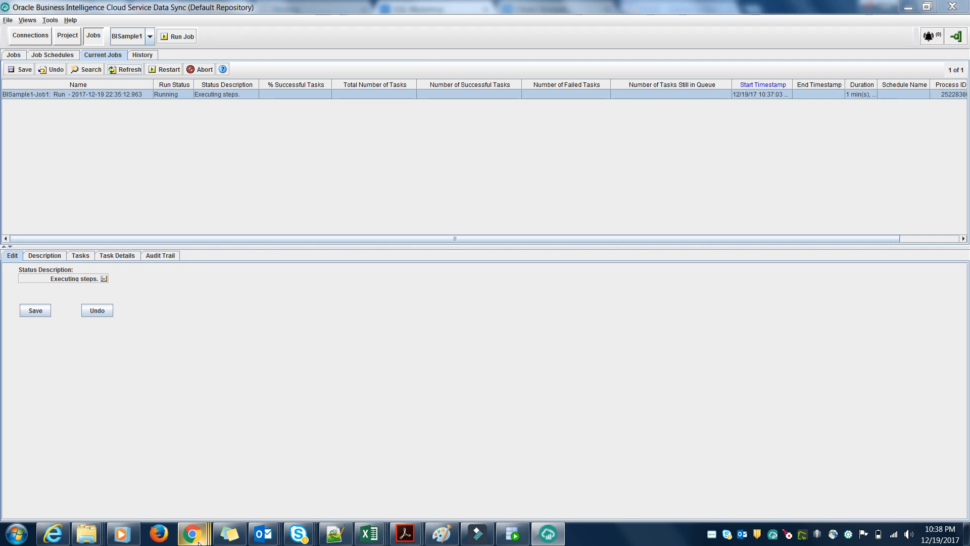
# Step: Reload SQL Workshop in Chrome, examine its recently created tables, and check the run's task progress in Data Sync
pyautogui.click(199, 542)
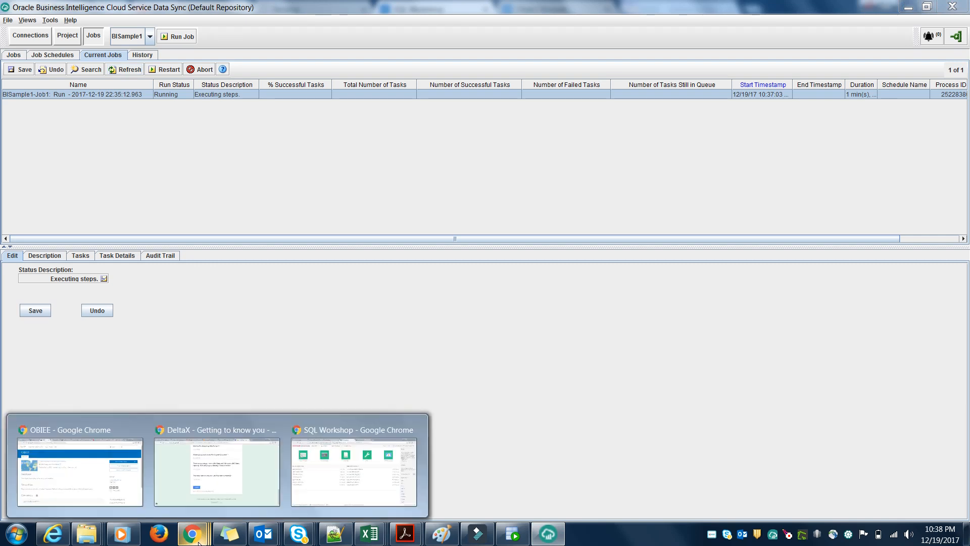
pyautogui.click(316, 485)
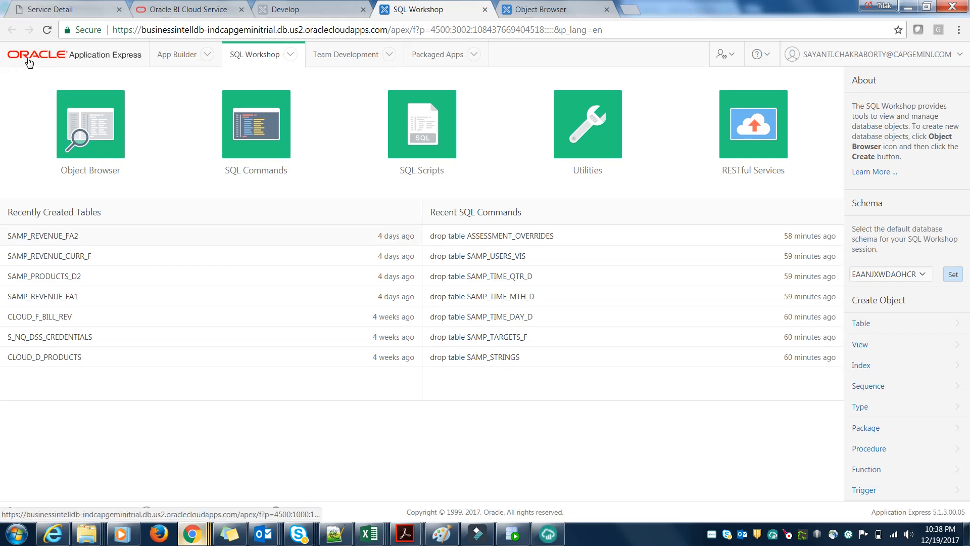
pyautogui.click(47, 32)
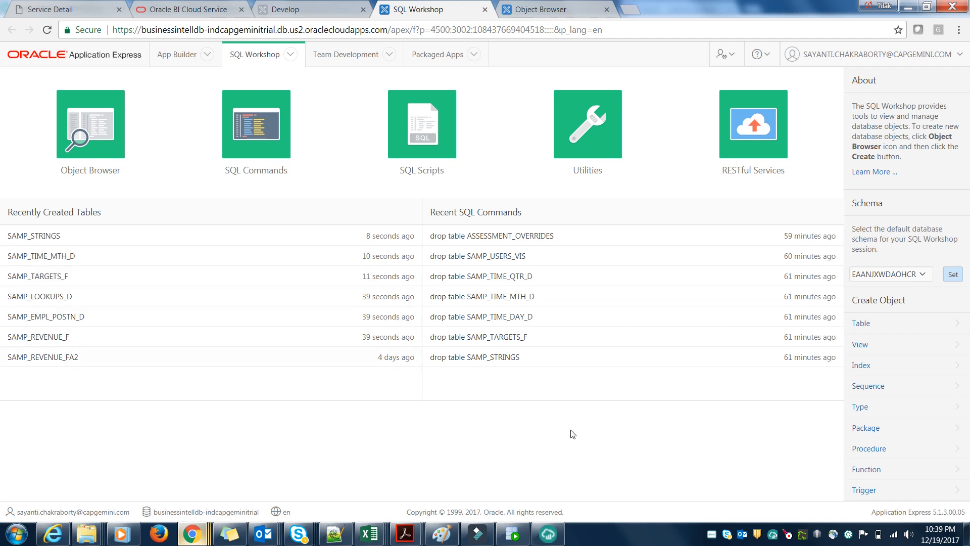
pyautogui.click(551, 537)
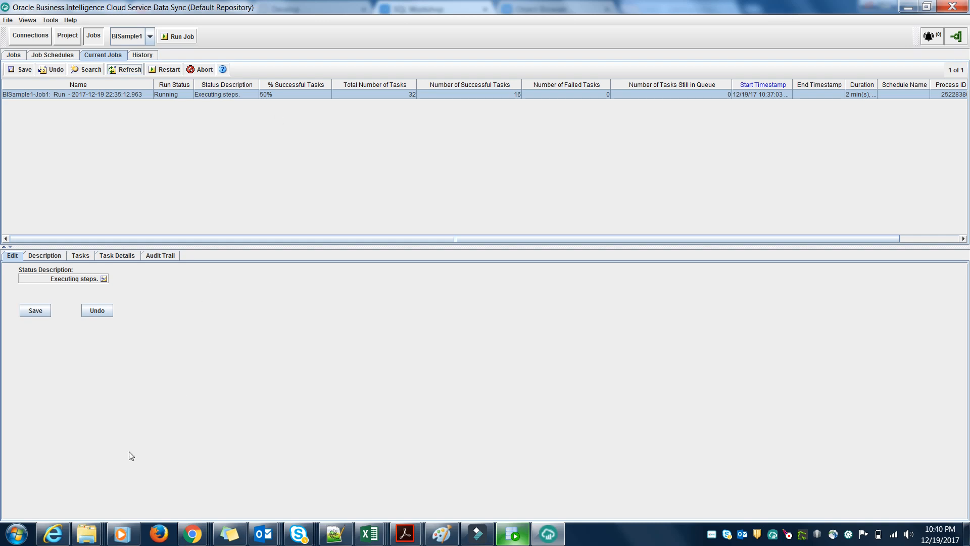
# Step: Reload the Service Detail and SQL Workshop pages in Chrome, check for newly created tables, and return to the run in Data Sync
pyautogui.moveTo(195, 532)
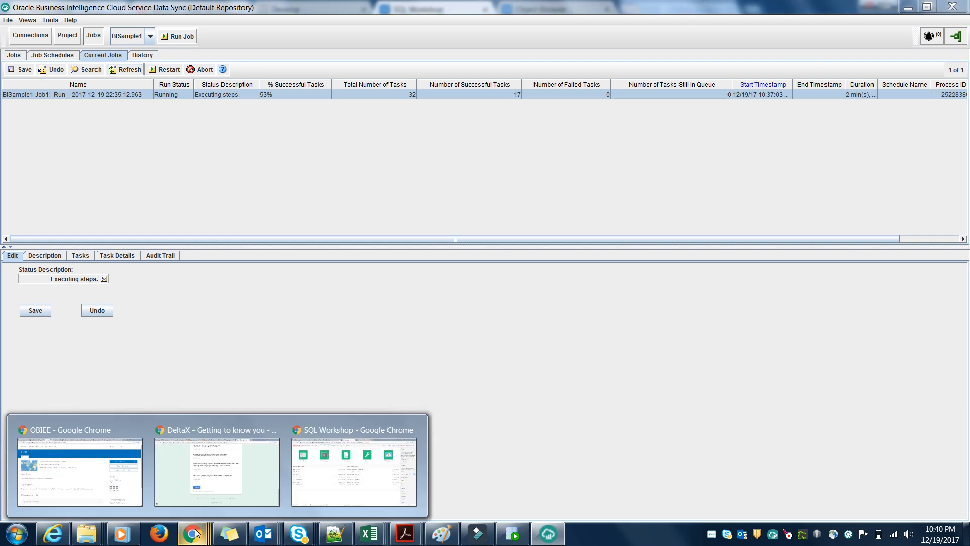
pyautogui.click(355, 461)
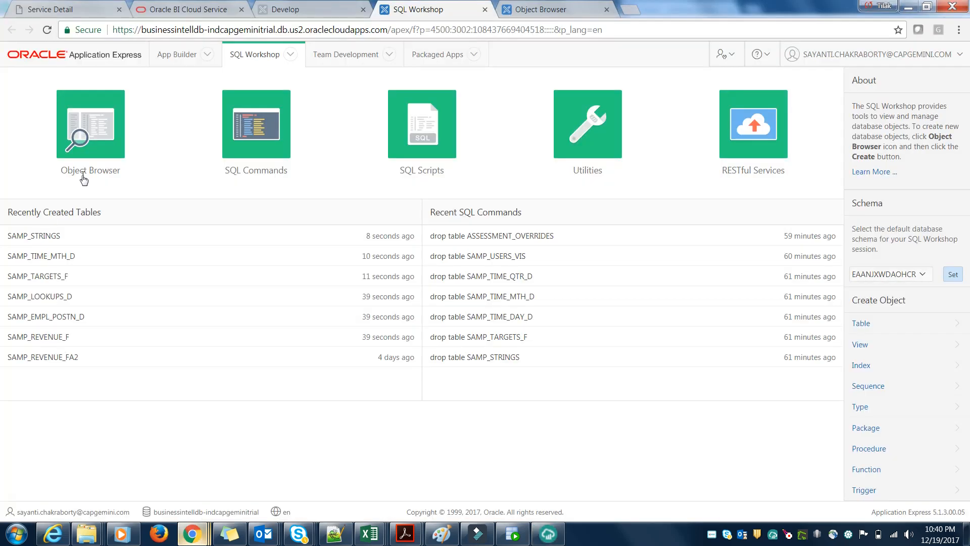
pyautogui.click(39, 13)
pyautogui.click(49, 31)
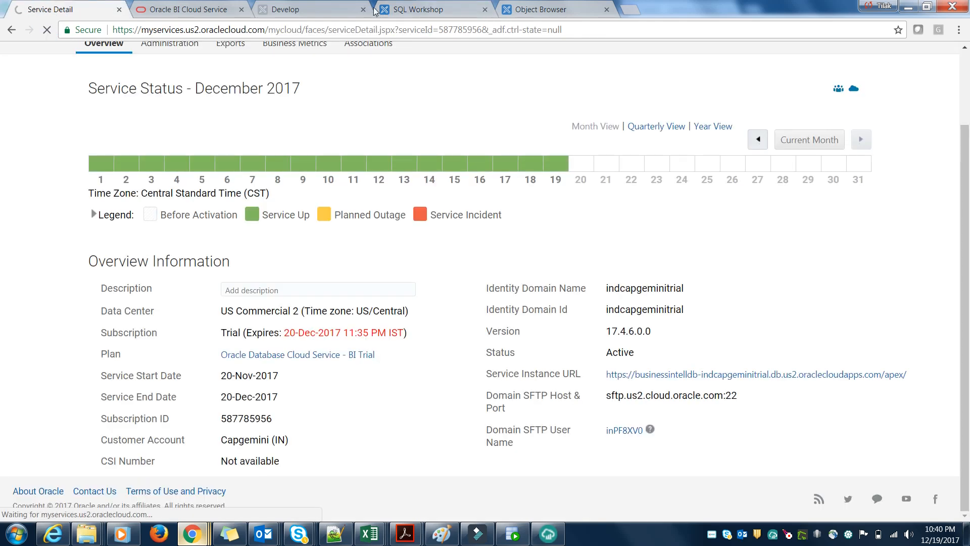
pyautogui.click(417, 9)
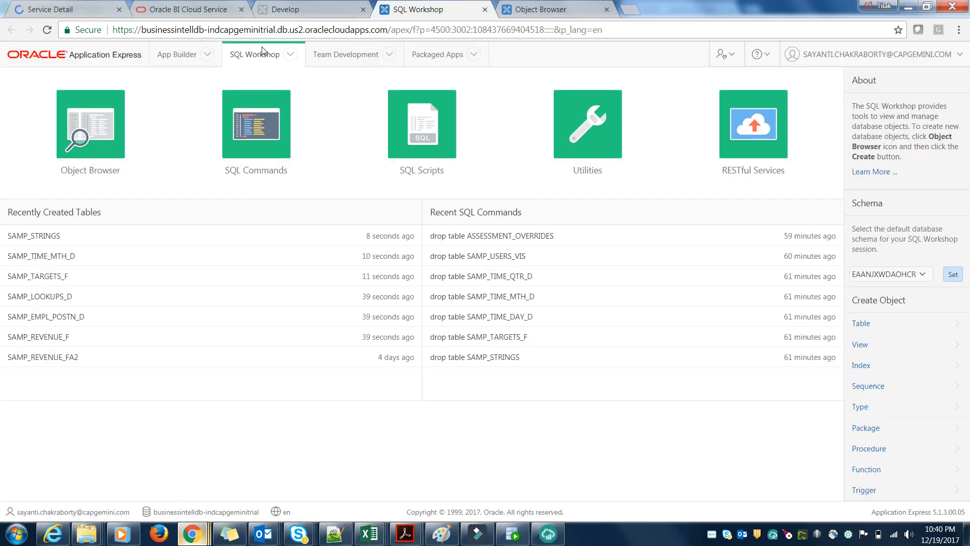
pyautogui.click(46, 29)
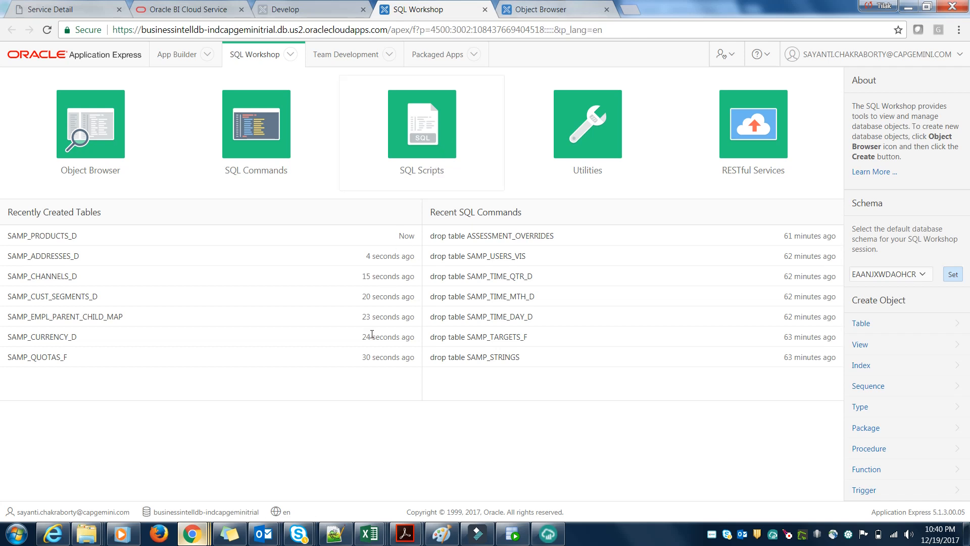
pyautogui.click(550, 534)
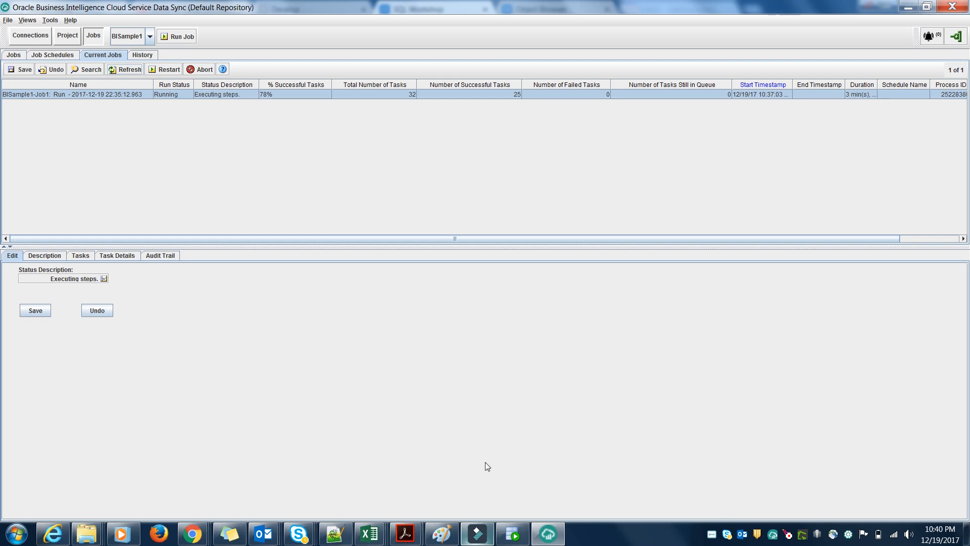
# Step: Switch to SQL Developer, keep the current Windows color scheme without showing the message again, and check the run's progress in Data Sync
pyautogui.click(512, 536)
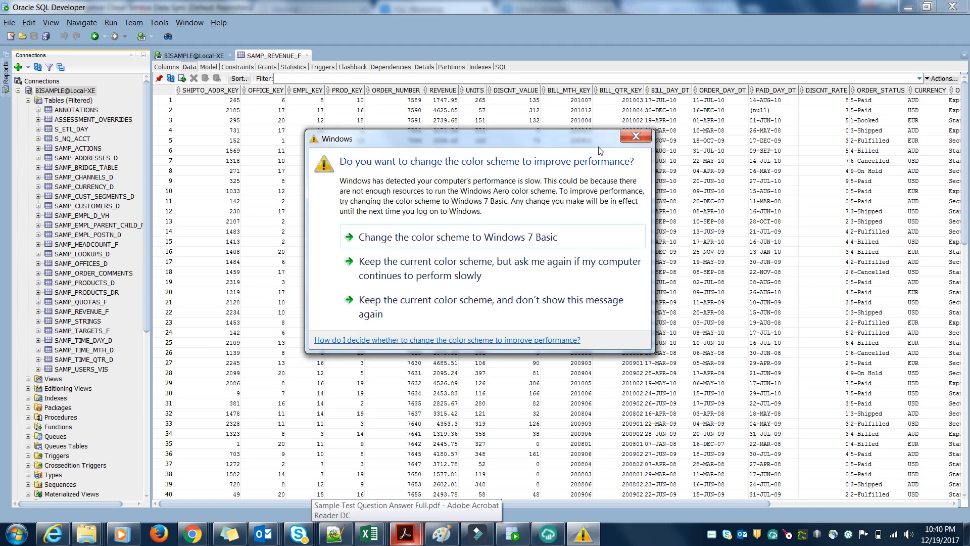
pyautogui.click(534, 307)
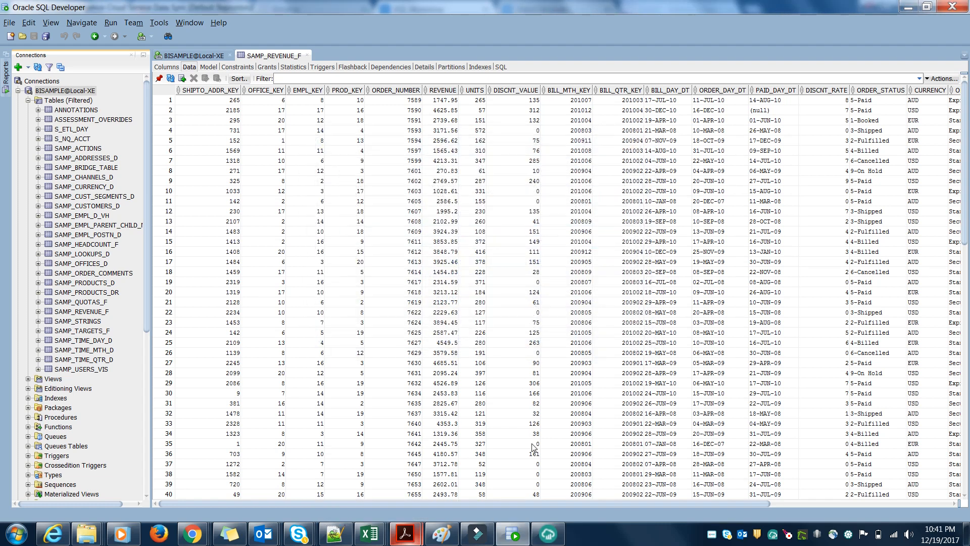
pyautogui.click(547, 535)
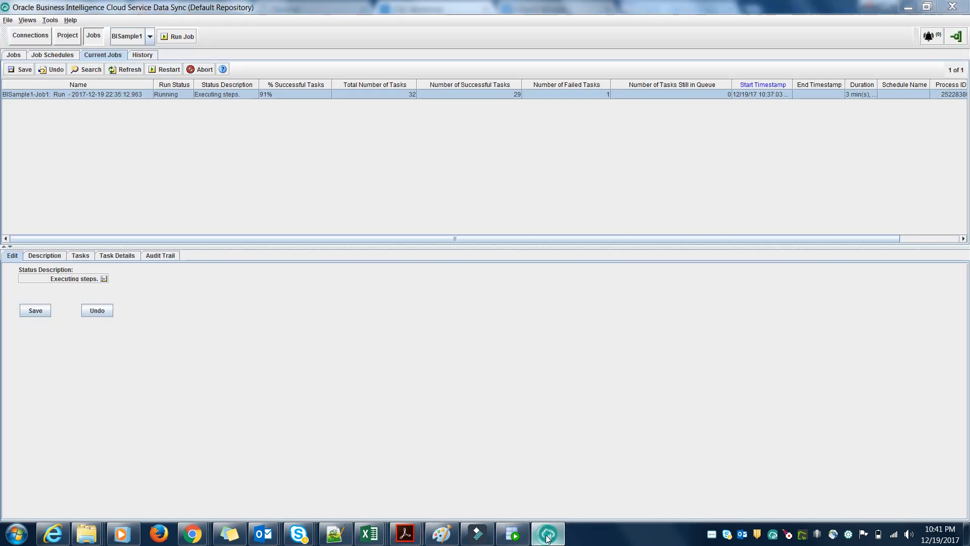
pyautogui.click(548, 535)
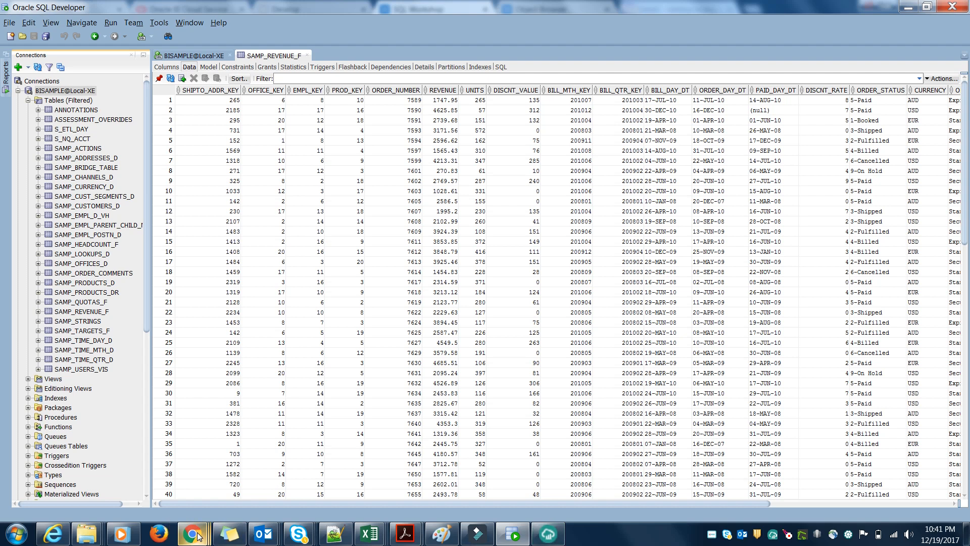
# Step: Switch to Chrome, reload the Object Browser page, reopen Object Browser through SQL Workshop, and refresh its table list
pyautogui.moveTo(198, 535)
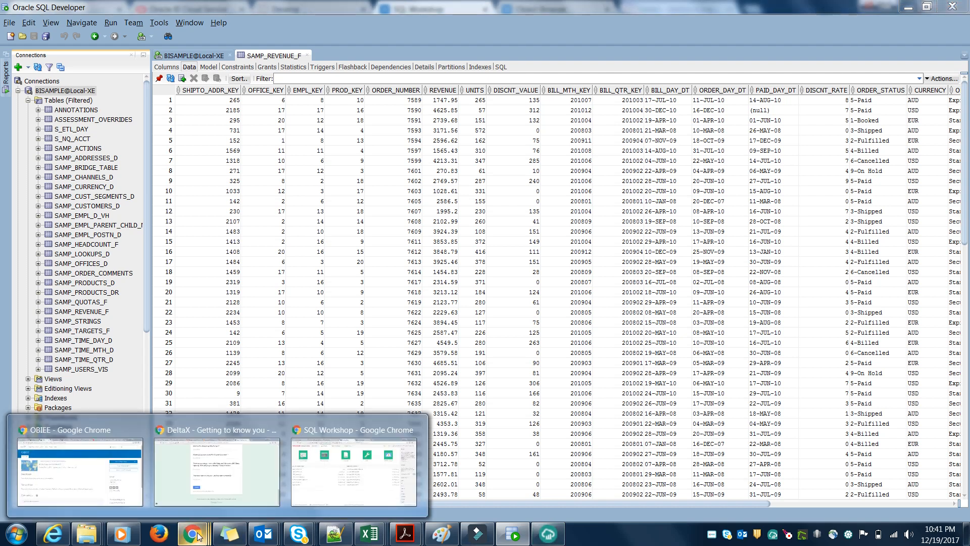
pyautogui.click(363, 478)
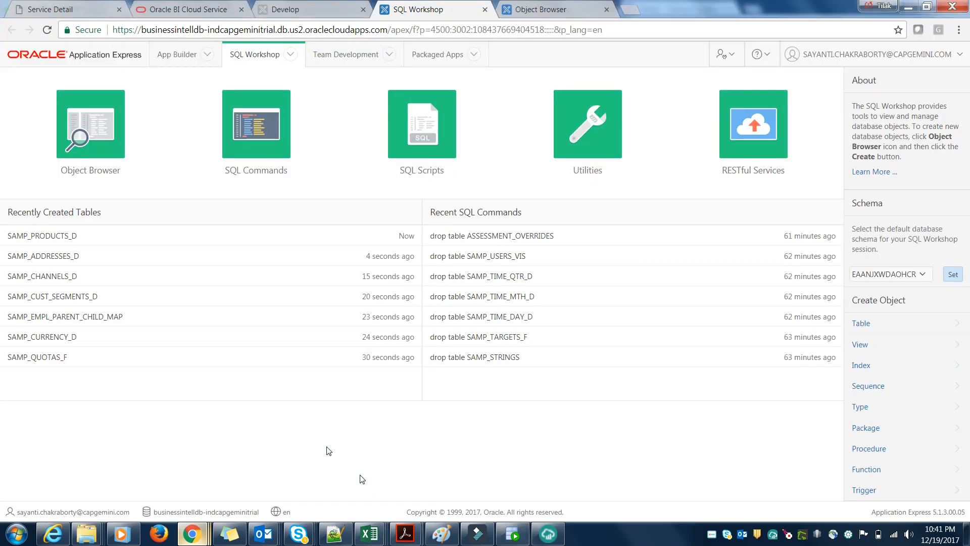
pyautogui.click(544, 9)
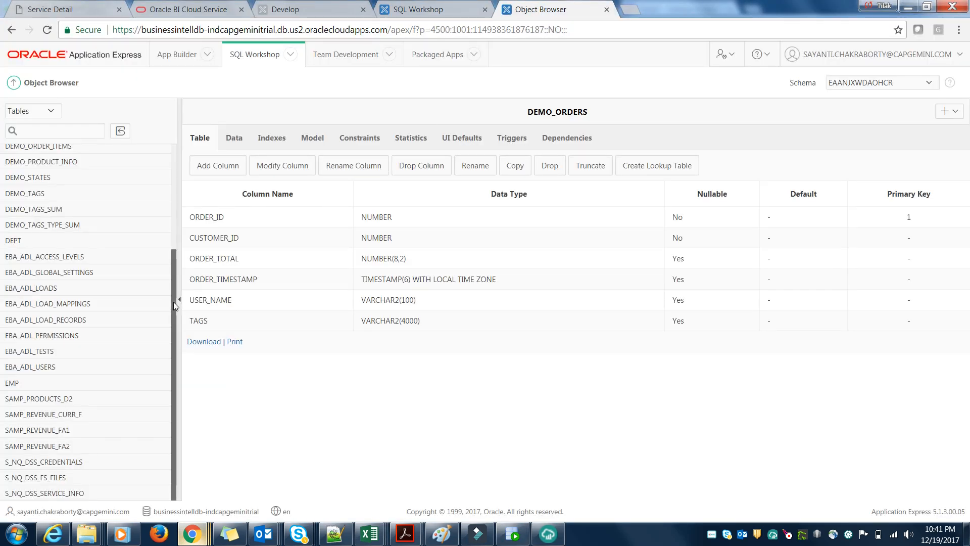
pyautogui.click(47, 30)
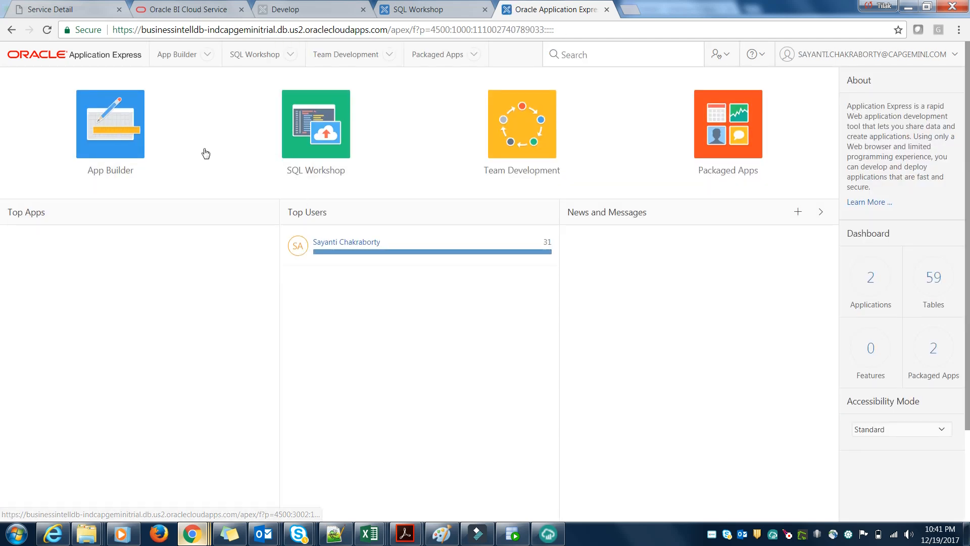
pyautogui.click(324, 136)
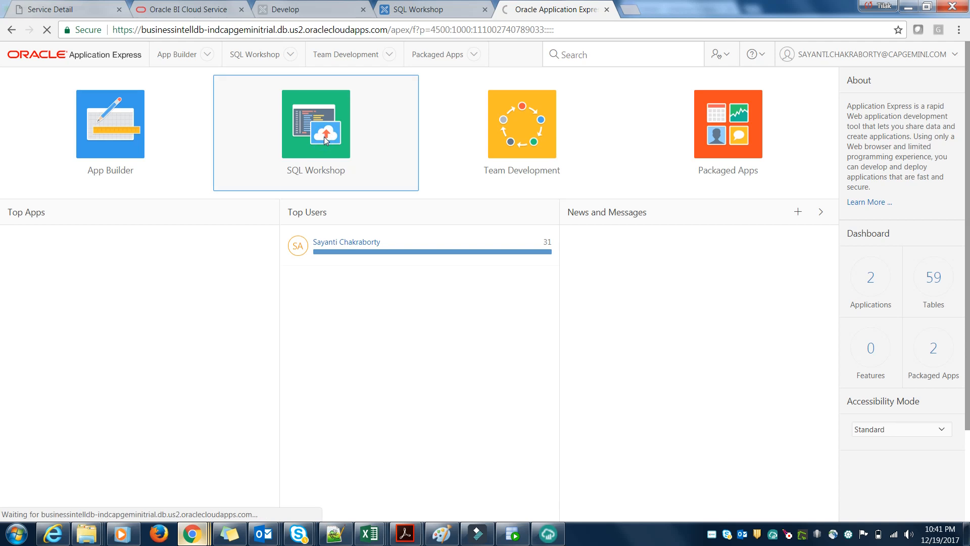
pyautogui.click(105, 128)
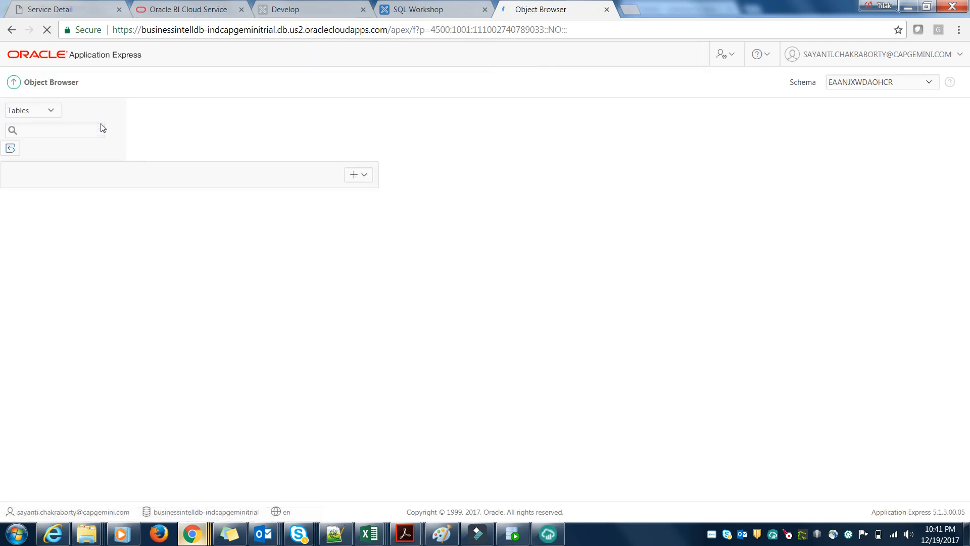
pyautogui.click(120, 130)
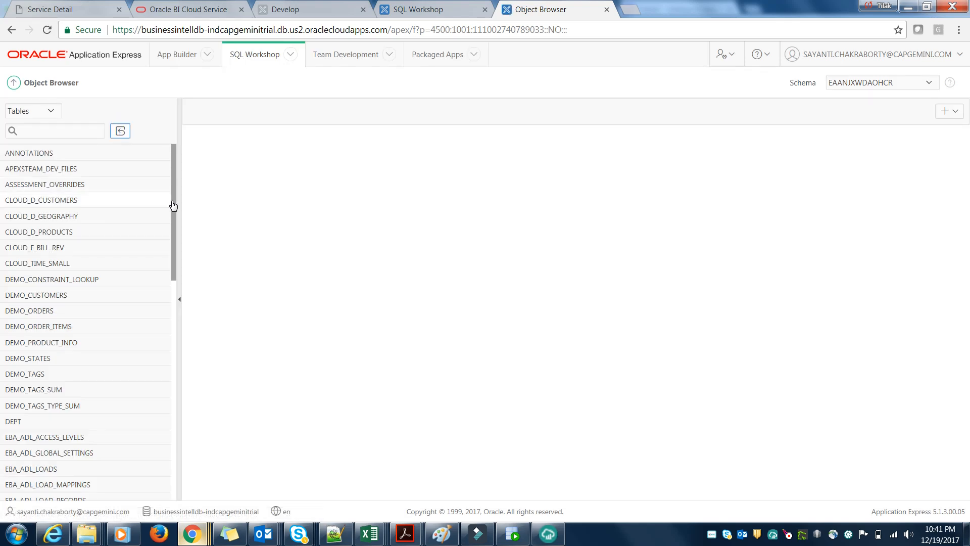
# Step: Open the SAMP_REVENUE_F table in Object Browser and examine its data across all columns and down to the last displayed row
pyautogui.moveTo(173, 206); pyautogui.dragTo(256, 430)
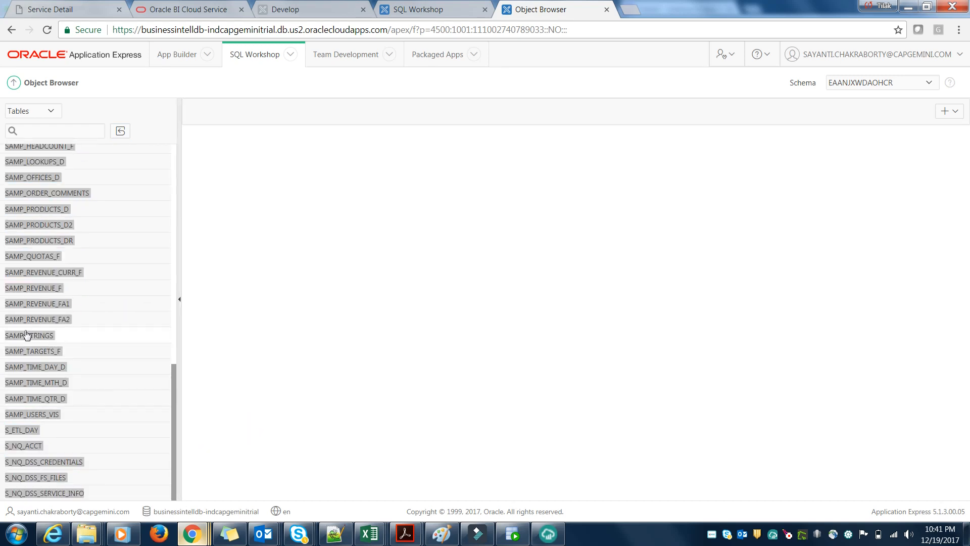
pyautogui.click(42, 291)
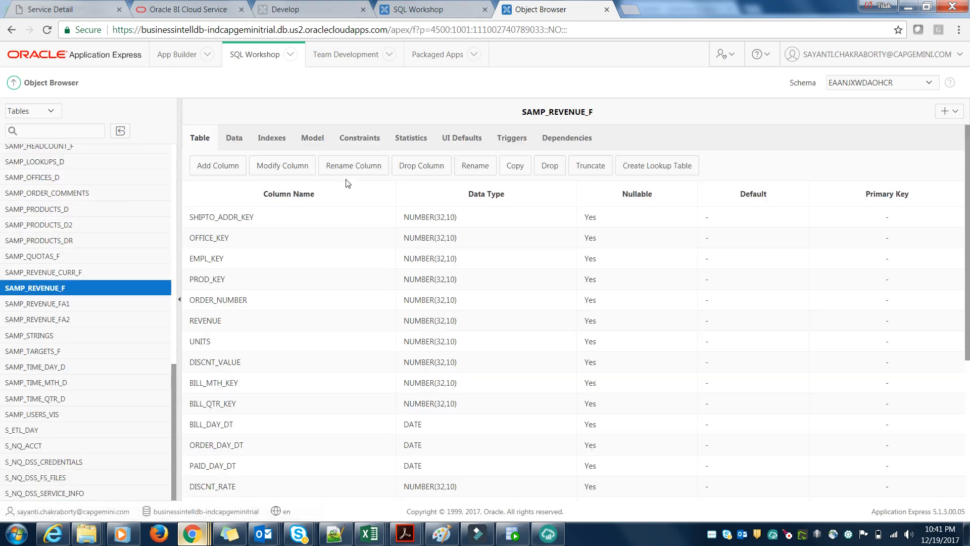
pyautogui.click(235, 139)
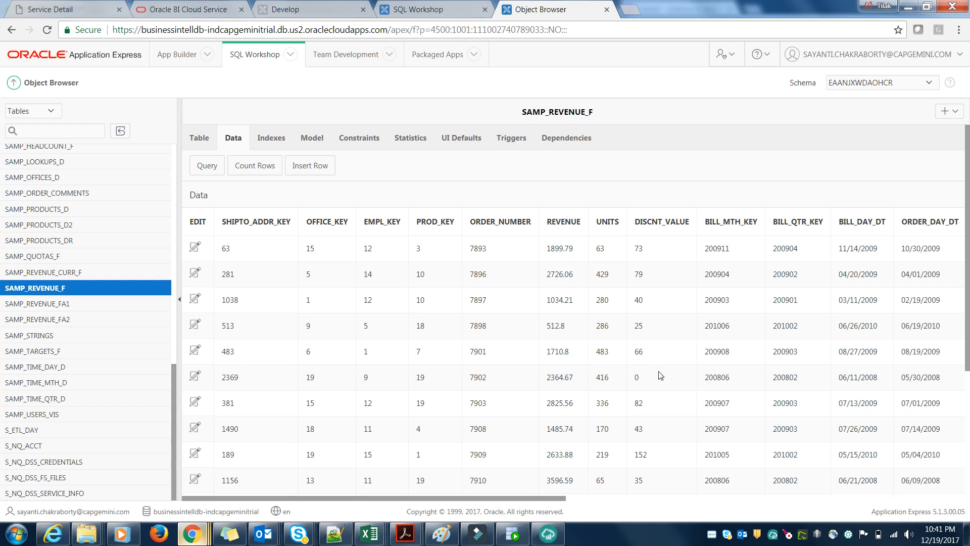
pyautogui.moveTo(489, 498); pyautogui.dragTo(926, 507)
pyautogui.click(552, 502)
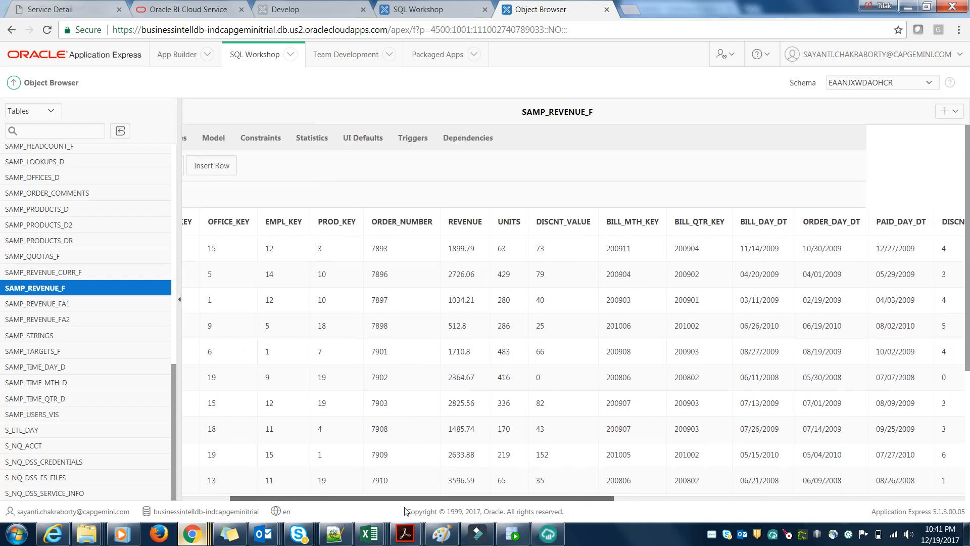
pyautogui.moveTo(968, 146); pyautogui.dragTo(969, 380)
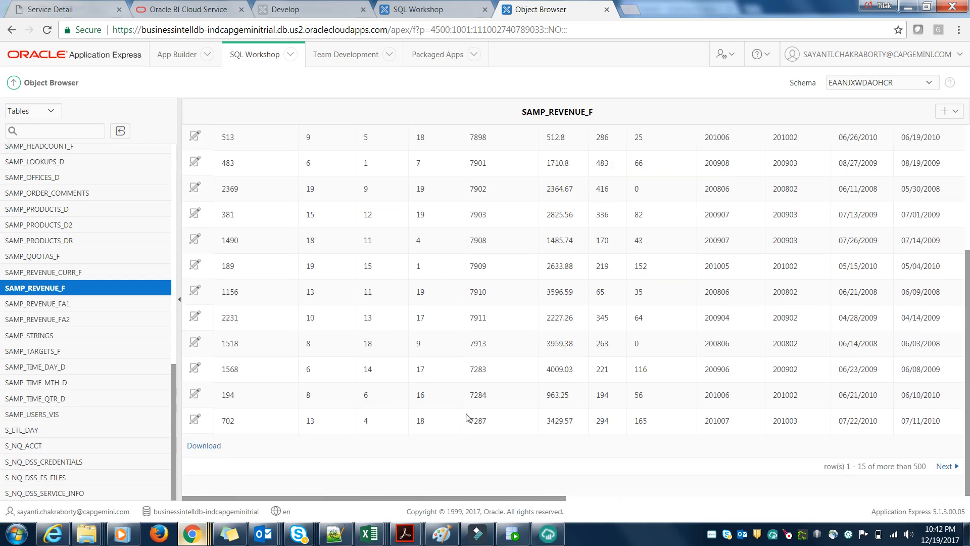
pyautogui.moveTo(507, 498); pyautogui.dragTo(870, 503)
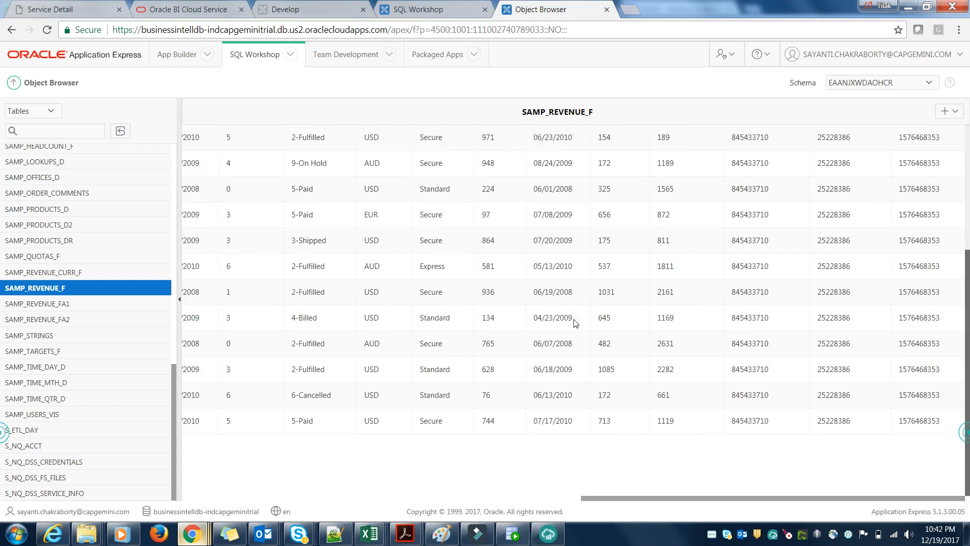
pyautogui.moveTo(966, 367); pyautogui.dragTo(967, 166)
pyautogui.moveTo(623, 499); pyautogui.dragTo(72, 520)
pyautogui.click(209, 500)
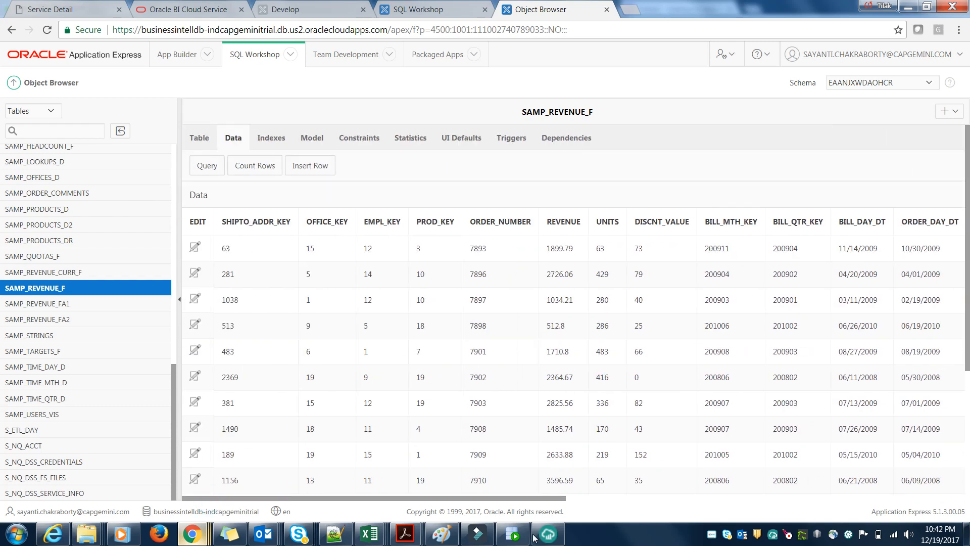
# Step: Check the source SAMP_REVENUE_F data in SQL Developer, then switch to Data Sync and refresh the current run's status
pyautogui.click(512, 534)
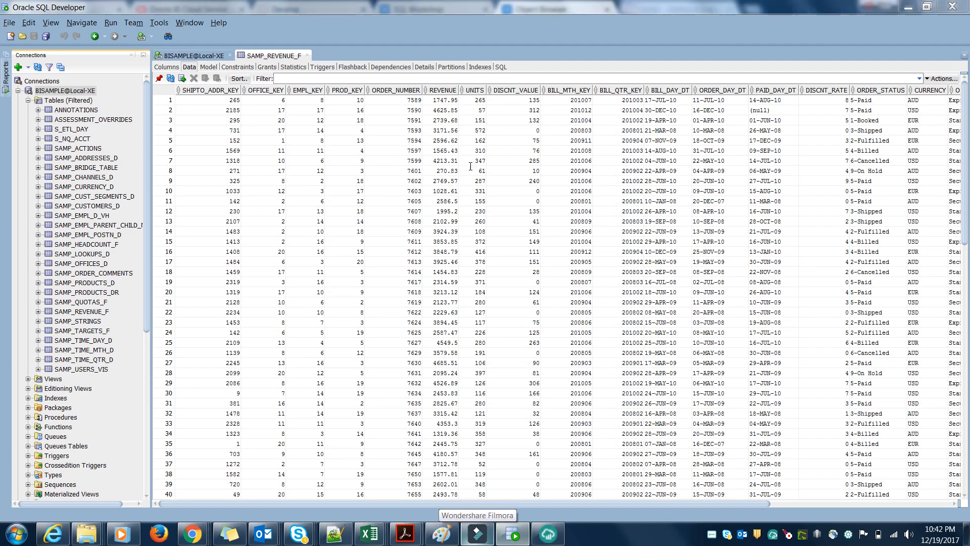
pyautogui.hotkey('alt', 'Tab')
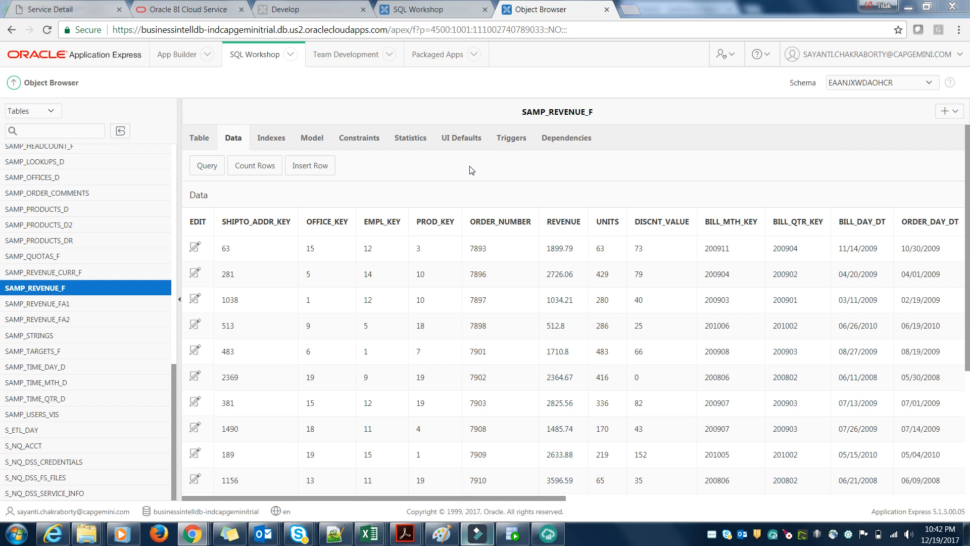
pyautogui.click(549, 536)
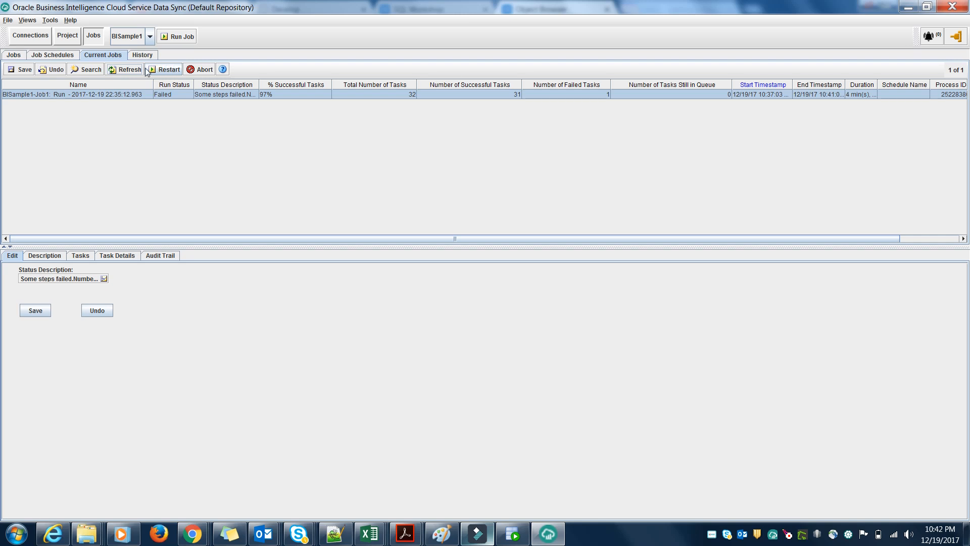
pyautogui.click(126, 69)
pyautogui.moveTo(798, 239); pyautogui.dragTo(962, 228)
pyautogui.hscroll(-3, 644, 230)
# Step: Switch to the Object Browser window in Chrome and open SQL Commands through SQL Workshop
pyautogui.moveTo(204, 536)
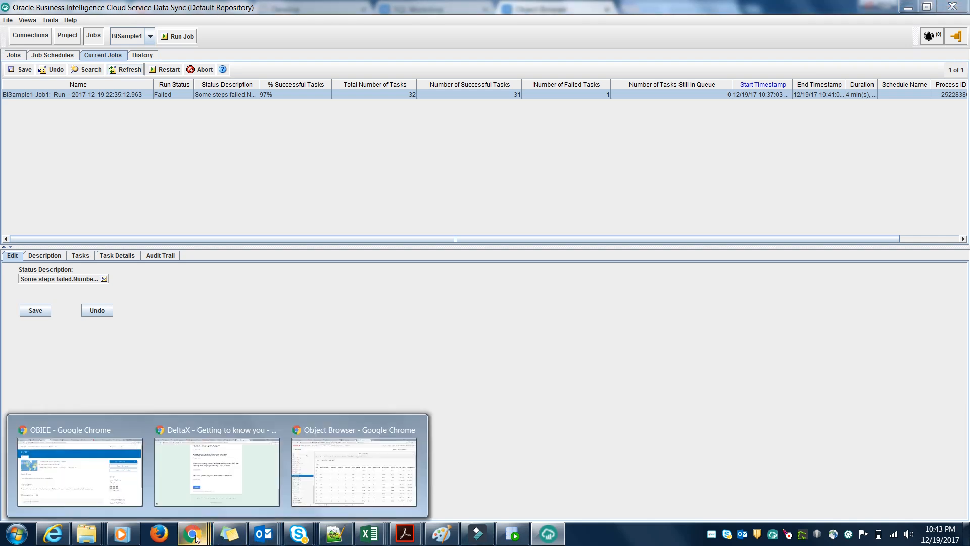
pyautogui.click(314, 474)
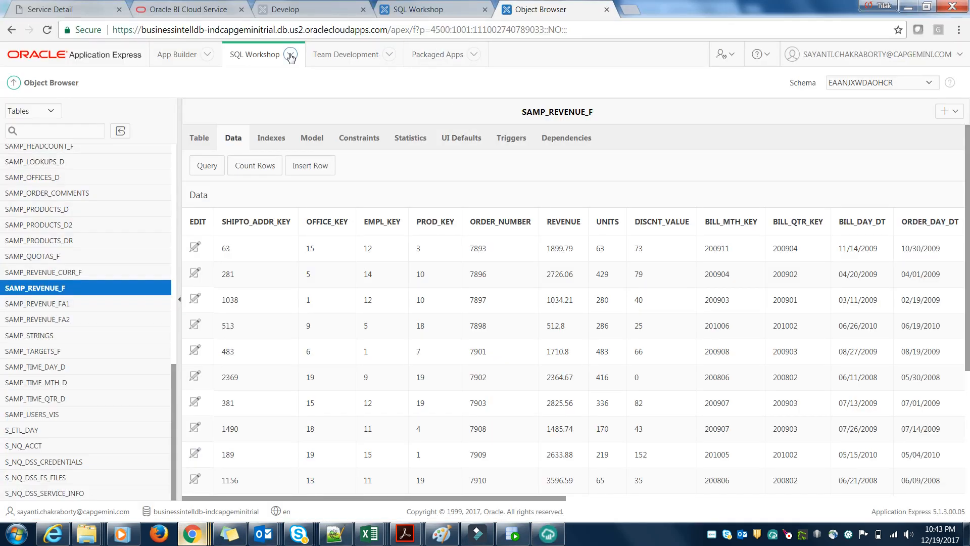
pyautogui.click(14, 85)
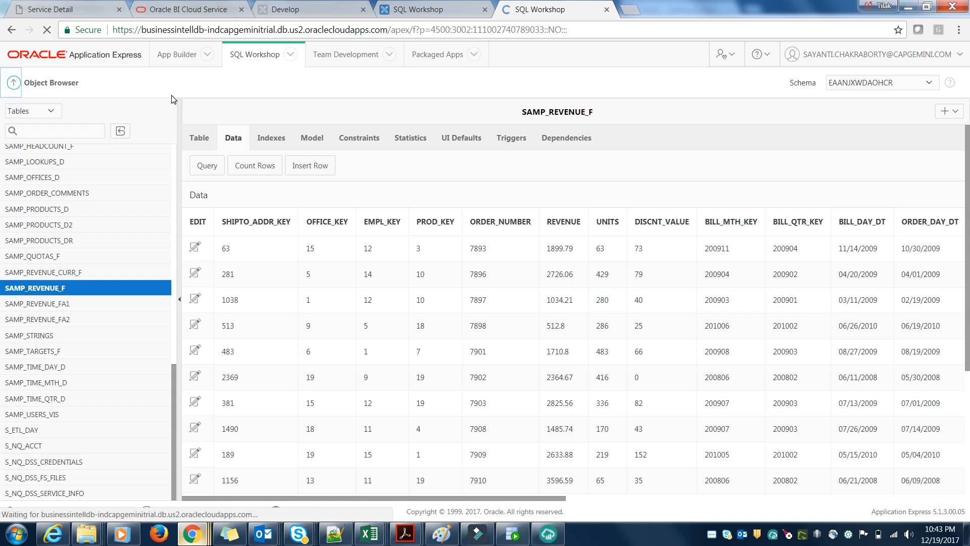
pyautogui.click(265, 130)
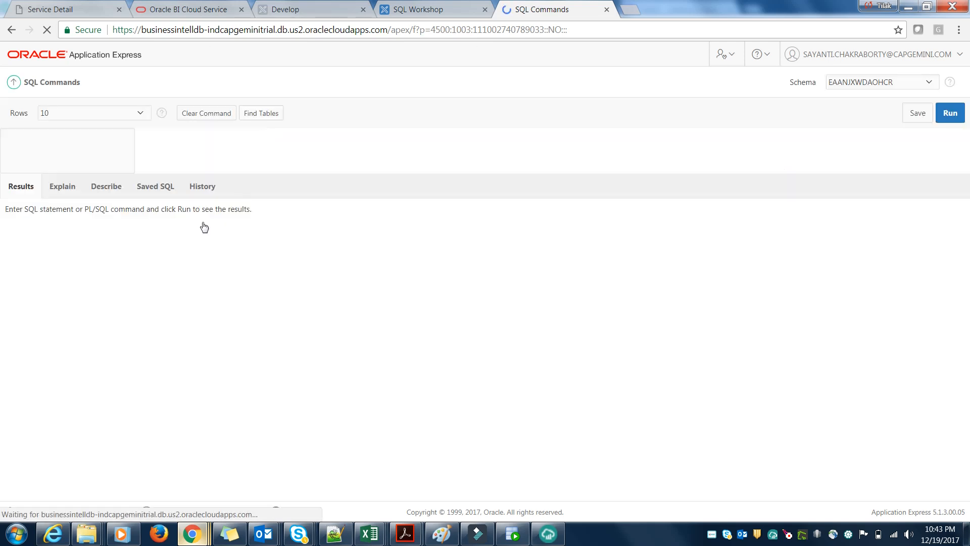
# Step: Run the query "select * from SAMP_REVENUE_F" in SQL Commands and enlarge the results area
pyautogui.click(75, 150)
pyautogui.write('select * f')
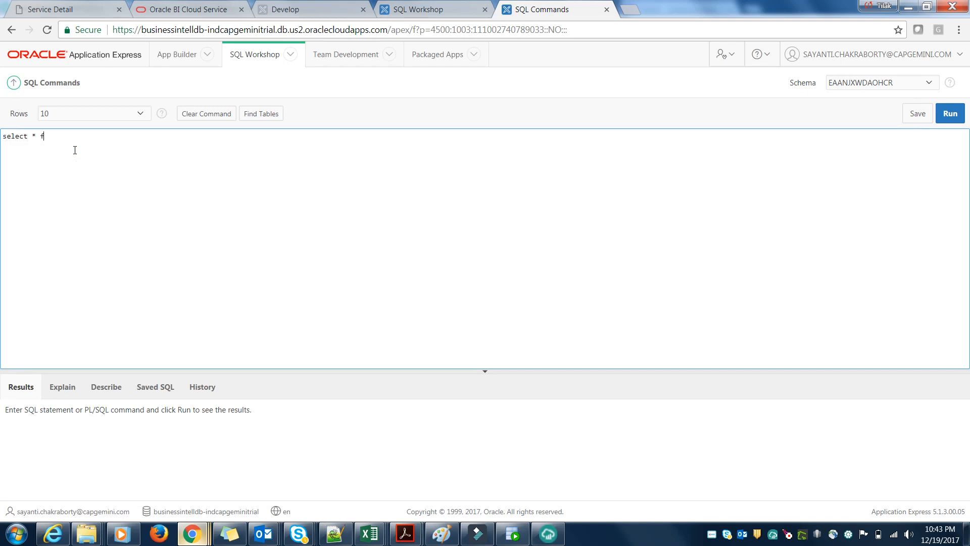
pyautogui.write('rom')
pyautogui.click(517, 536)
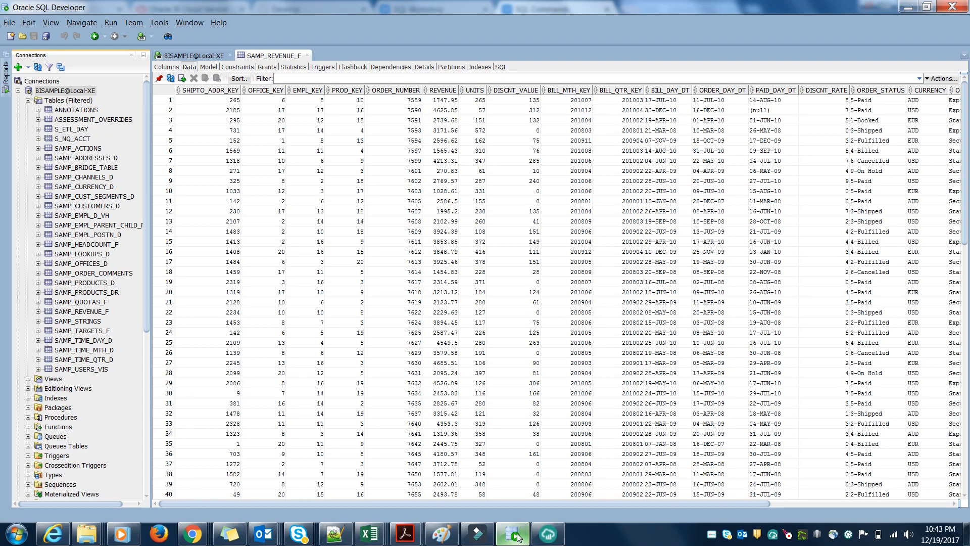
pyautogui.click(518, 537)
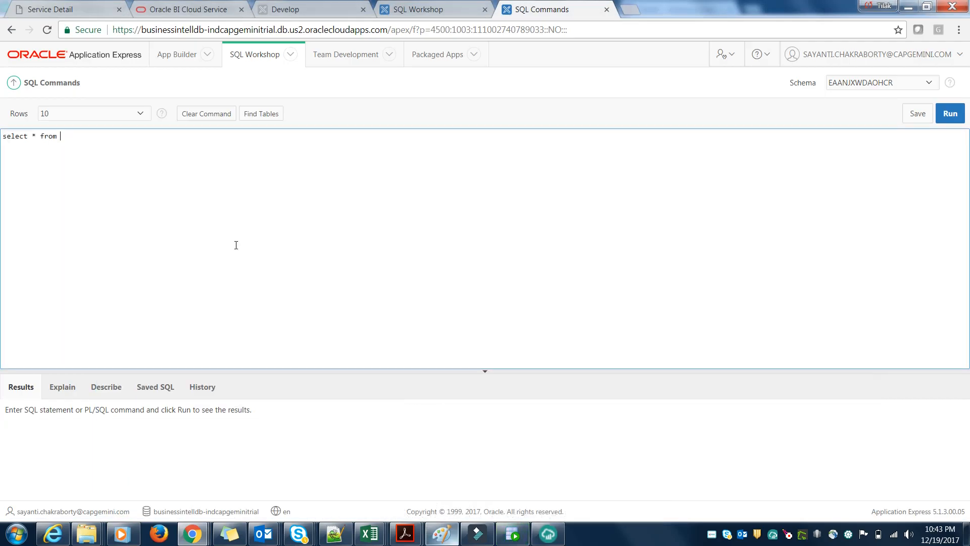
pyautogui.write('SAMP_REVENU')
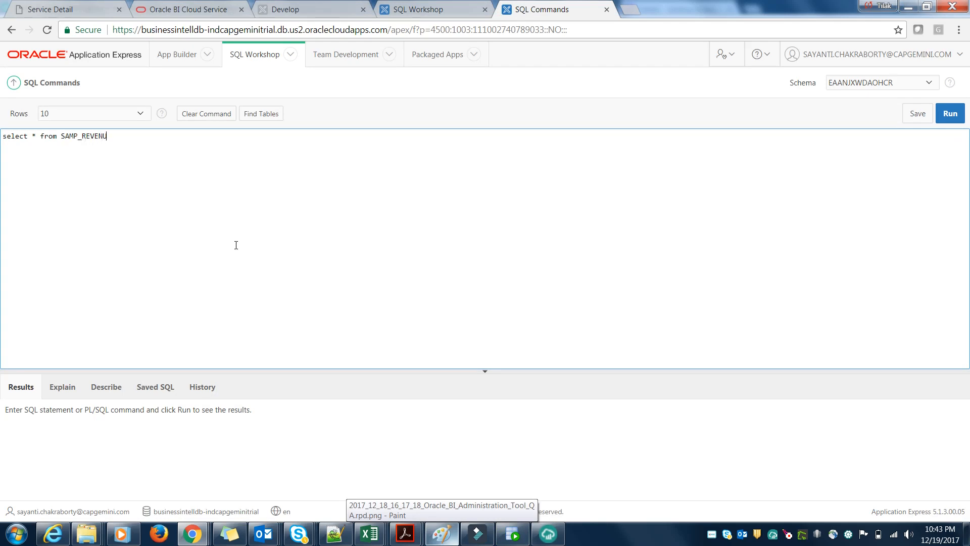
pyautogui.write('E_F')
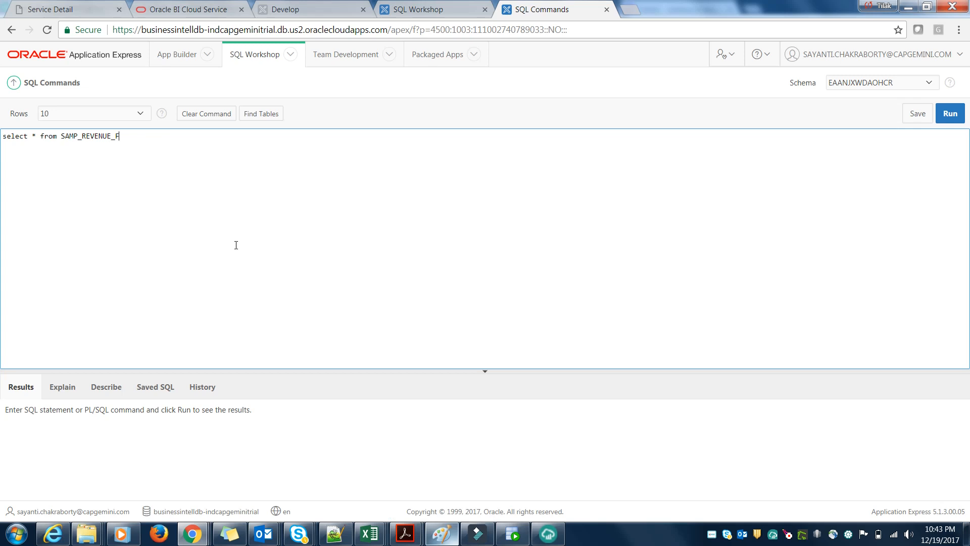
pyautogui.hotkey('ctrl', 'a')
pyautogui.click(950, 113)
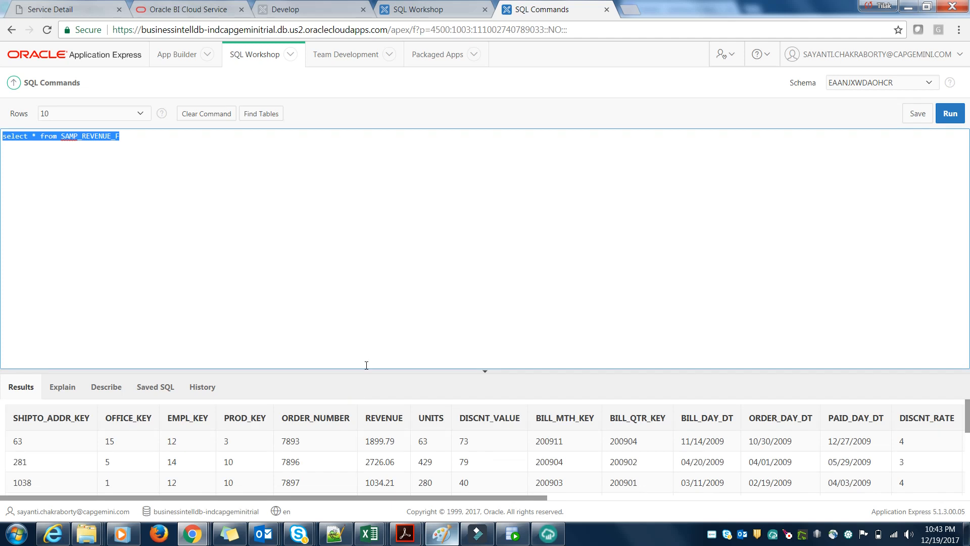
pyautogui.moveTo(364, 371); pyautogui.dragTo(348, 242)
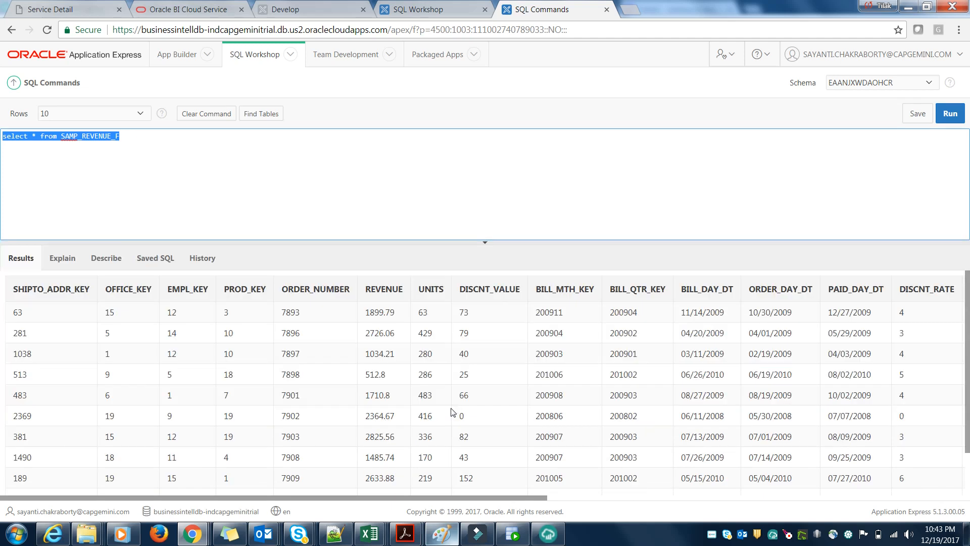
# Step: Switch to Data Sync, refresh the current jobs, and examine the remaining details of the BISample1-Job1 run
pyautogui.click(546, 540)
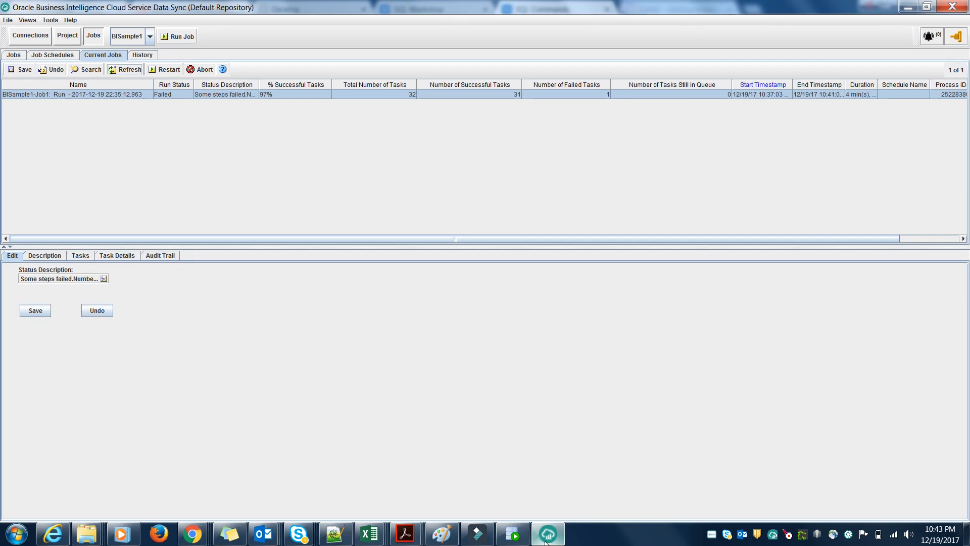
pyautogui.click(127, 71)
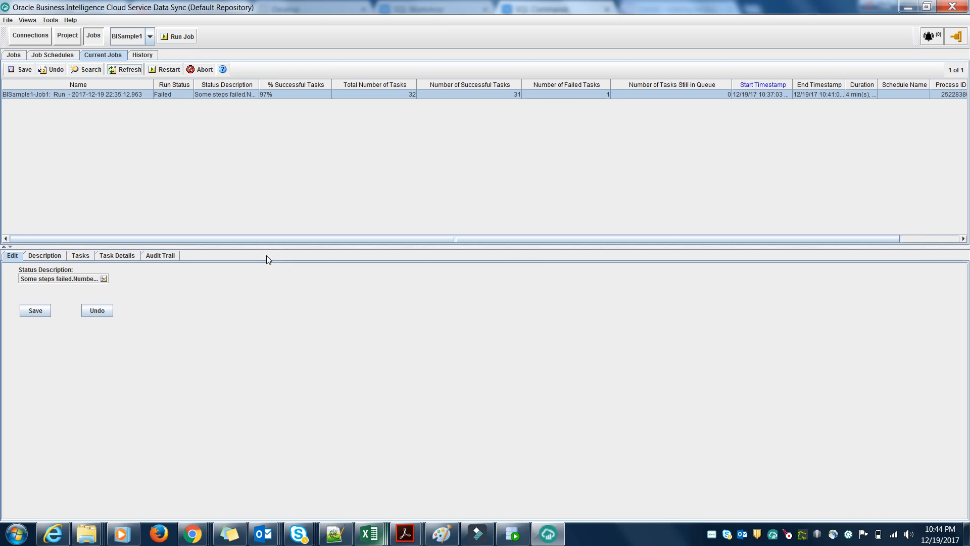
pyautogui.click(928, 238)
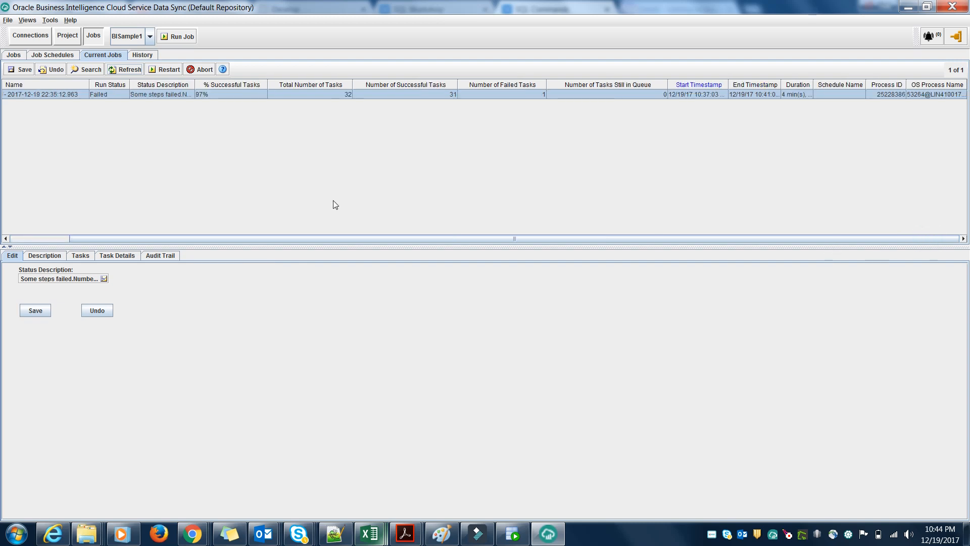
pyautogui.click(30, 238)
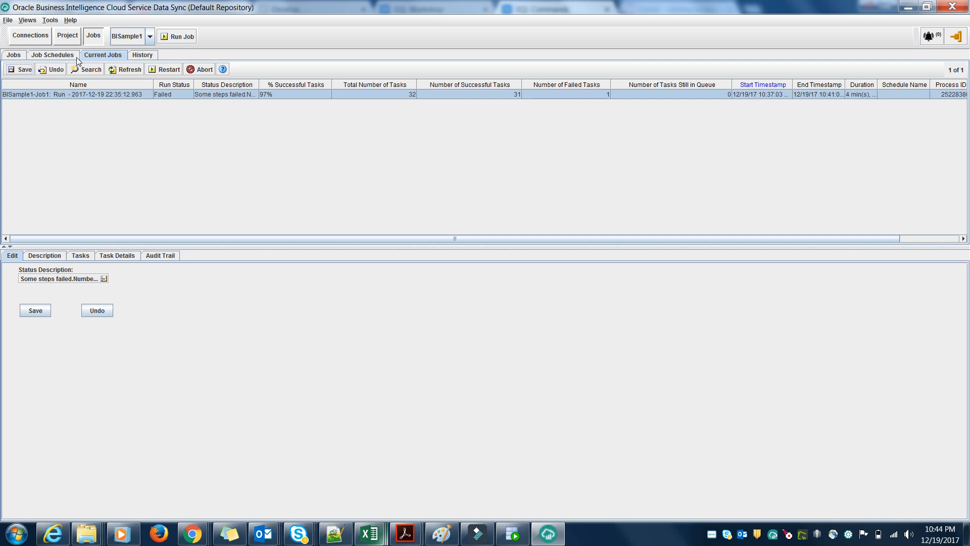
# Step: Open the job history, review the run's individual tasks, and select the CR_SAMP_ACTIONS_FROM_BI Sample Source task
pyautogui.click(143, 55)
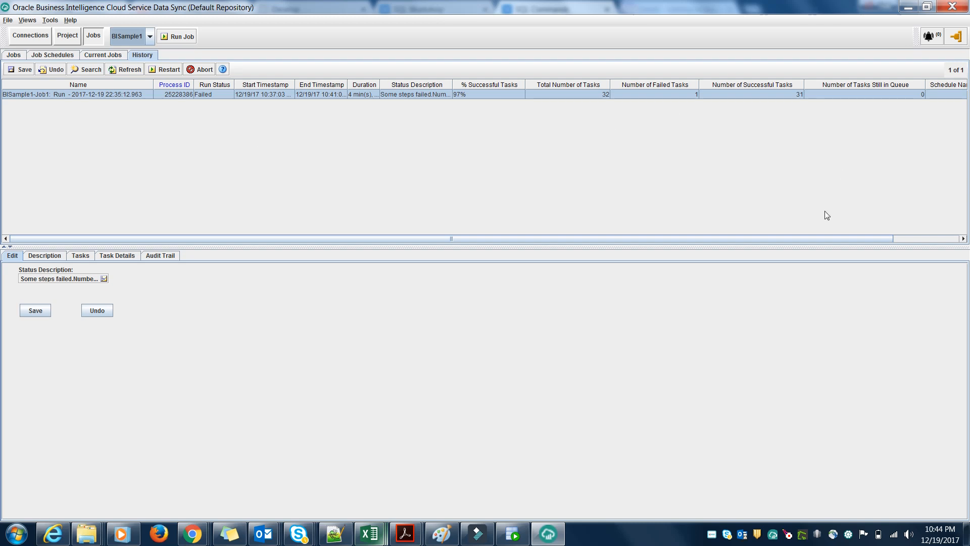
pyautogui.moveTo(842, 239); pyautogui.dragTo(521, 266)
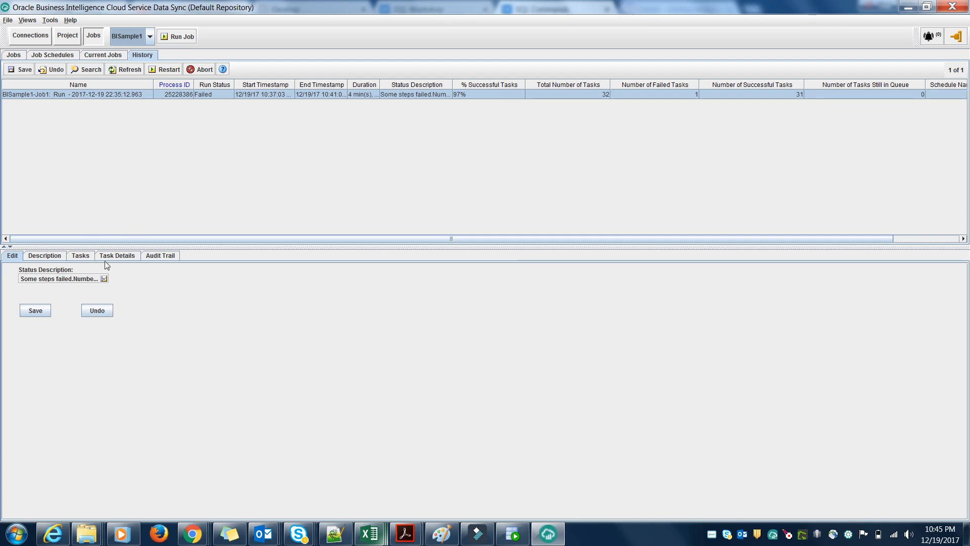
pyautogui.click(120, 259)
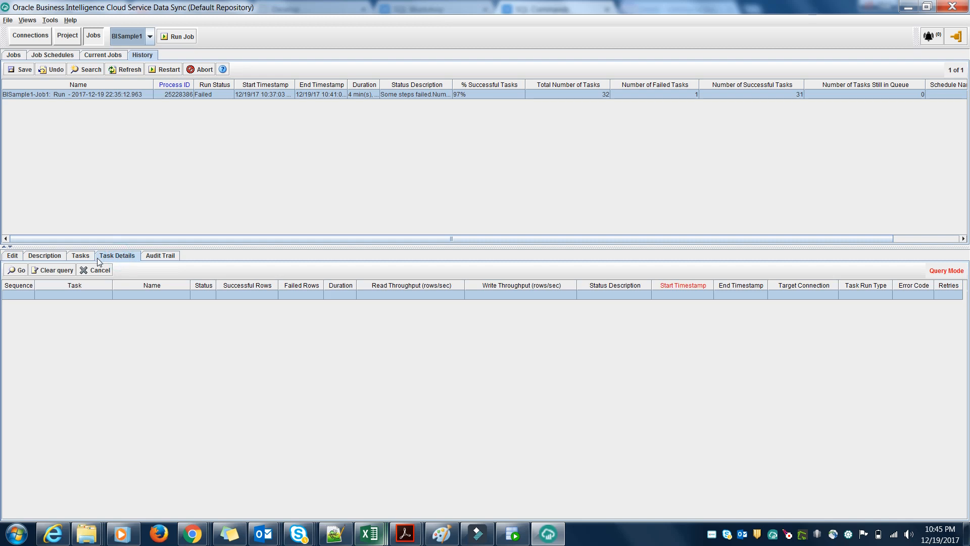
pyautogui.click(80, 256)
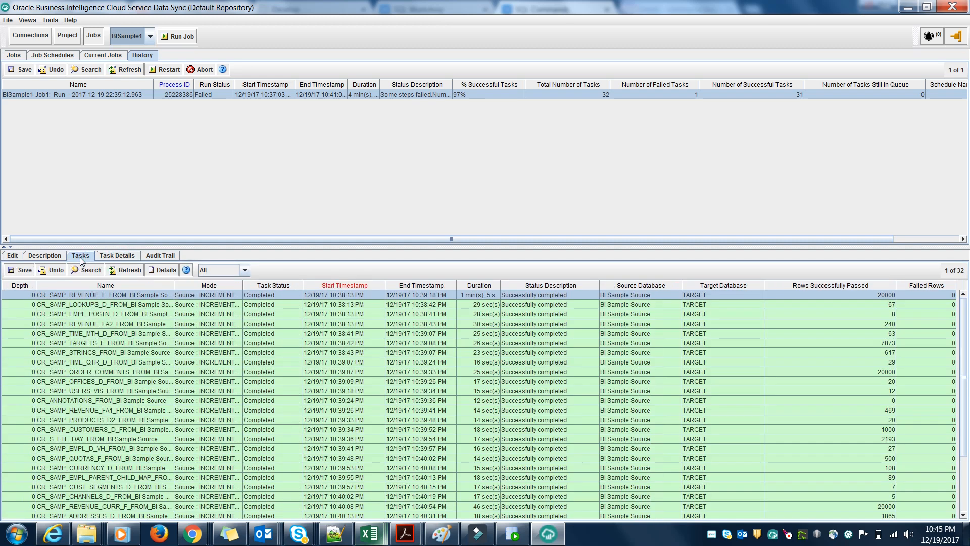
pyautogui.moveTo(964, 333); pyautogui.dragTo(969, 451)
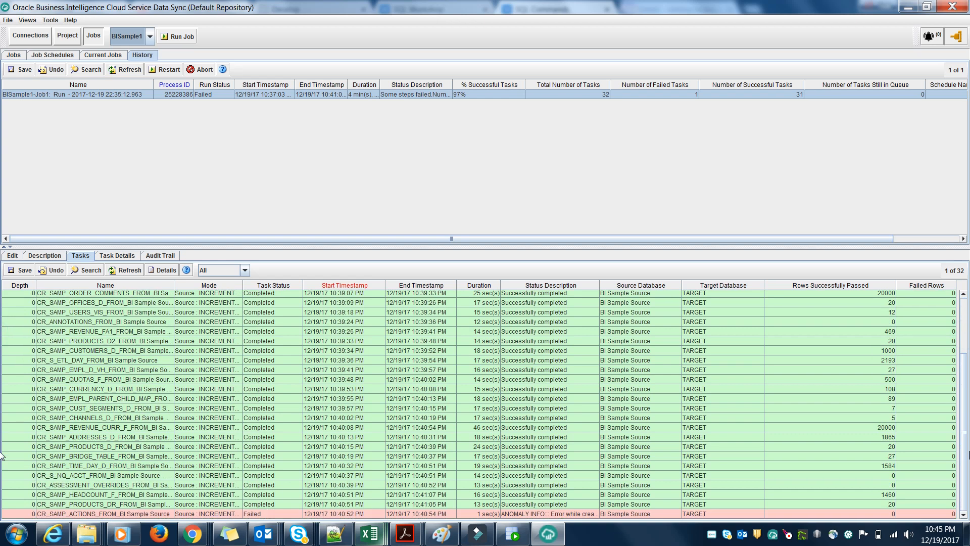
pyautogui.click(167, 514)
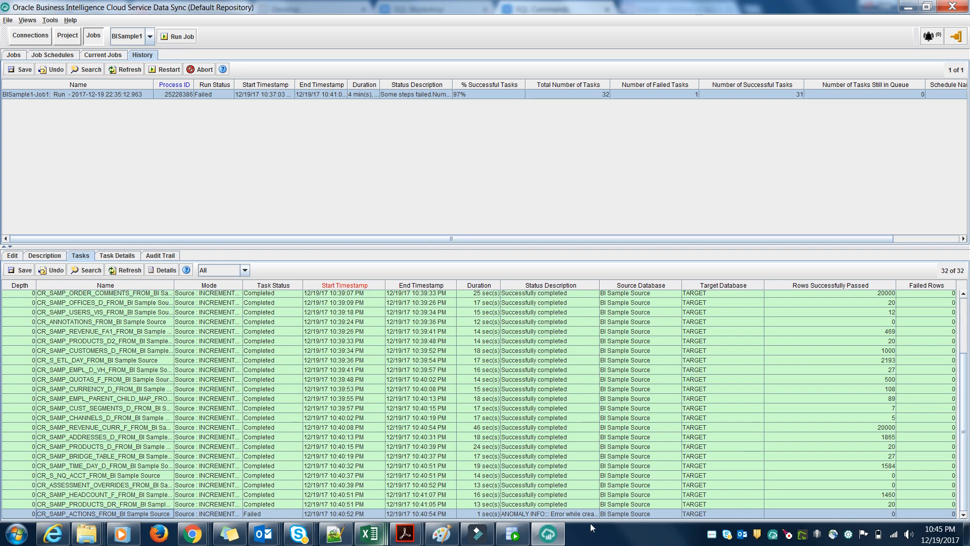
pyautogui.rightClick(713, 535)
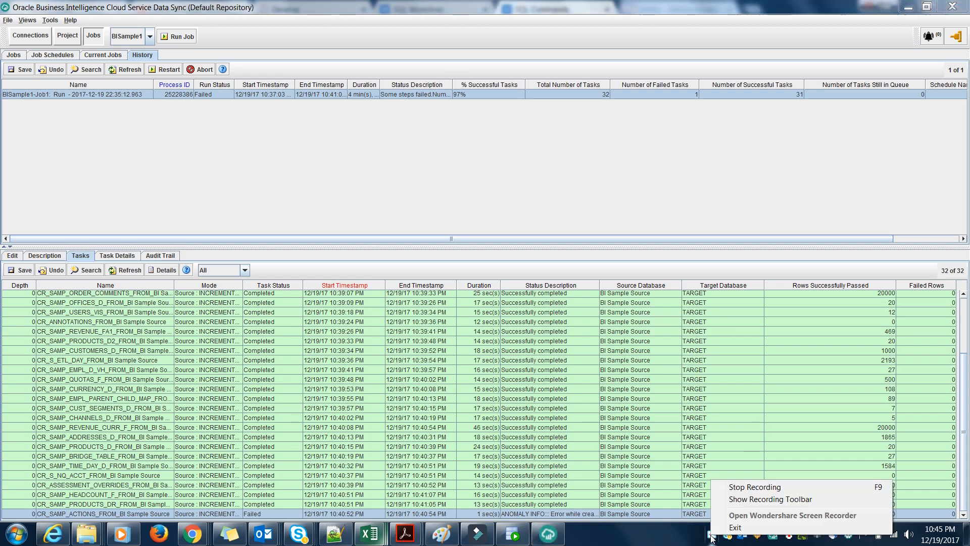